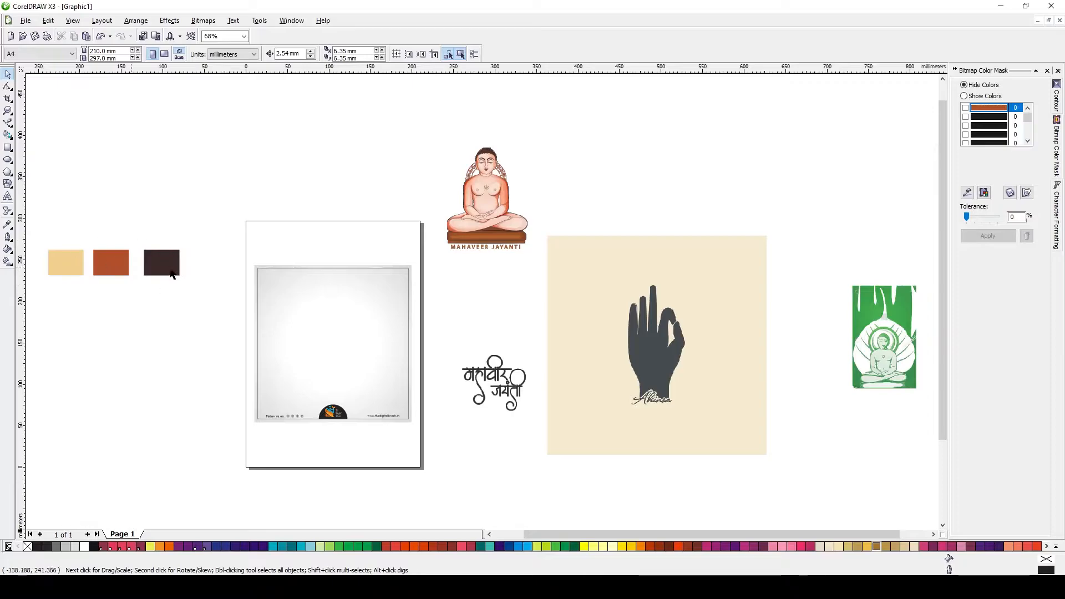
Copy the fill of the light beige swatch onto the poster's background rectangle using Copy Properties
left_click(325, 320)
key("ctrl+shift+a")
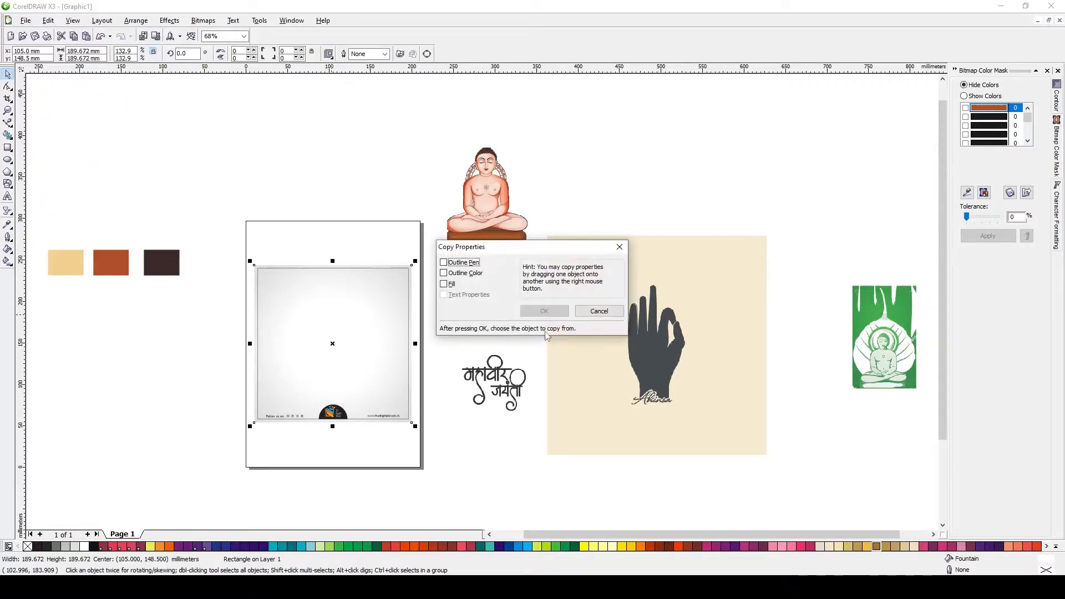
left_click(444, 284)
left_click(545, 311)
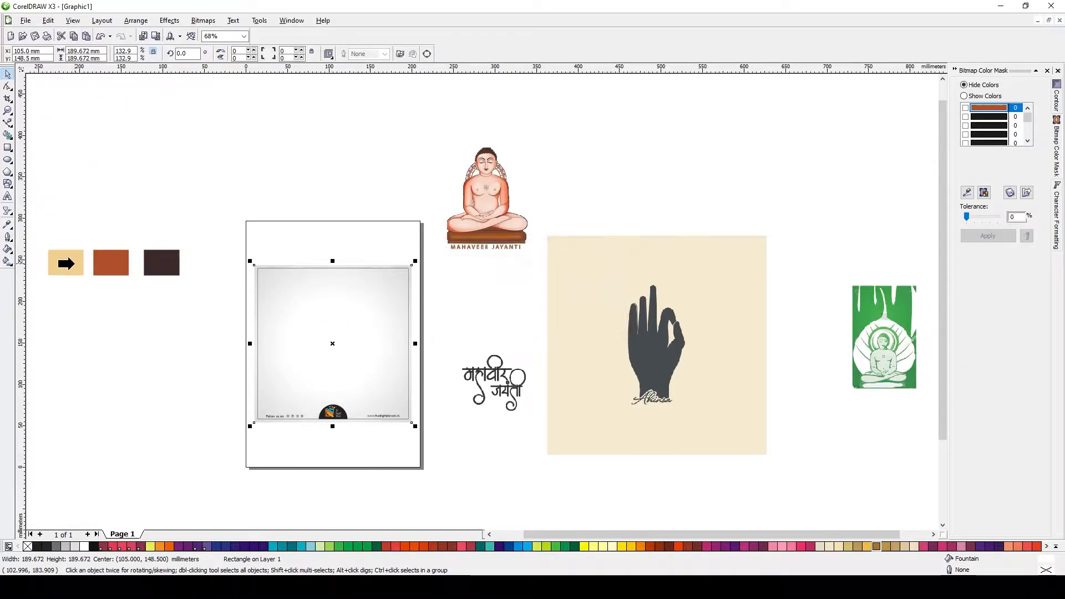
left_click(67, 264)
left_click(49, 296)
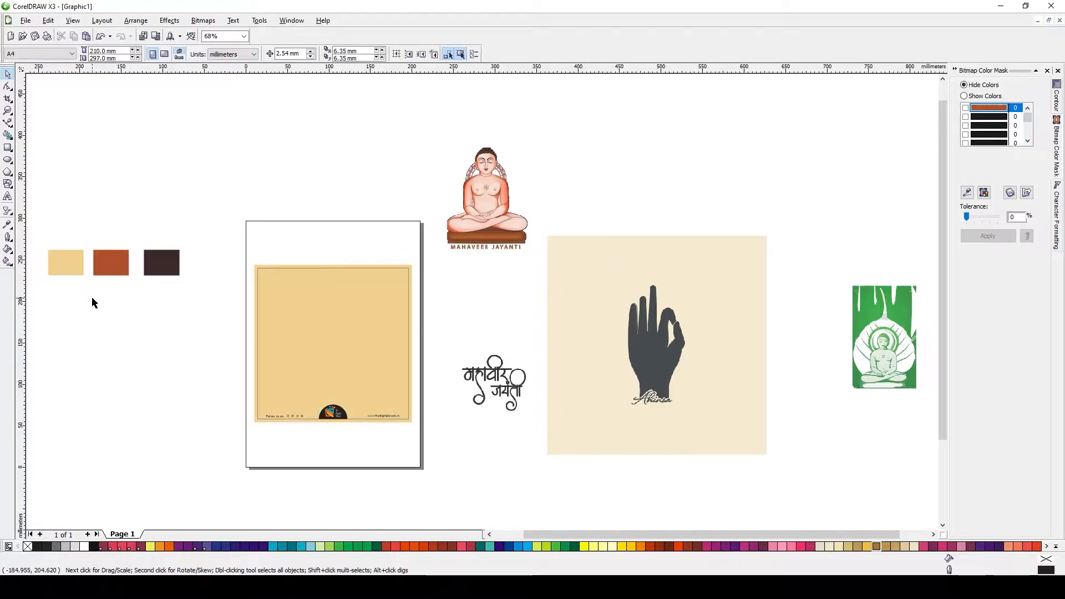
Center the Mahaveer Jayanti figure on the poster, then scale it down slightly and move it lower
left_click(493, 217)
key("p")
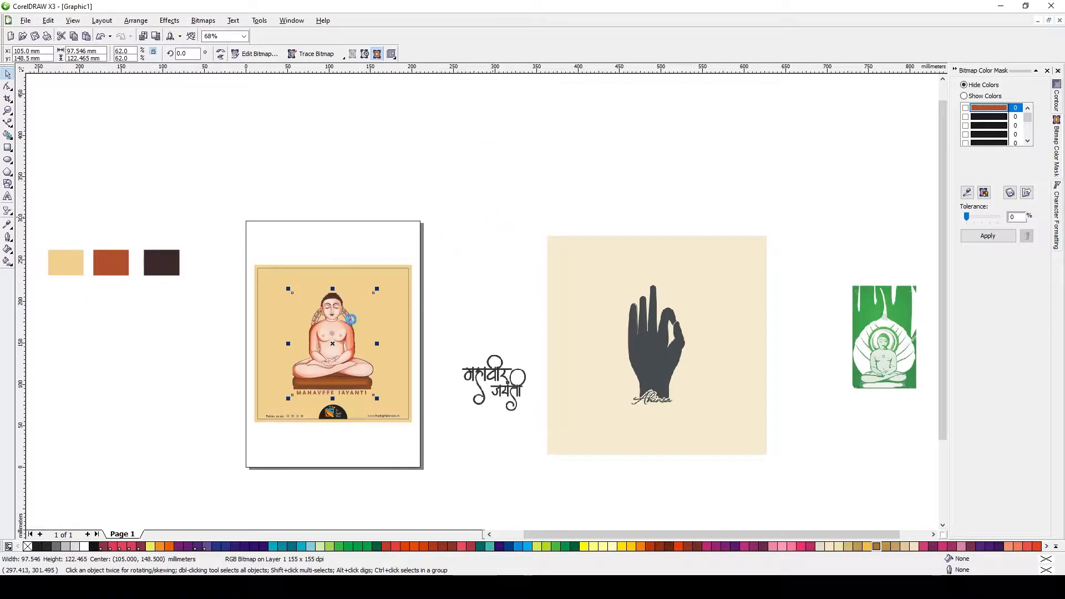
left_click_drag(377, 288, 365, 304)
left_click_drag(334, 344, 336, 369)
left_click(494, 457)
Start tracing the hand image's outline with the Bezier tool, up the left edge around the first fingertips
left_click_drag(586, 277, 784, 520)
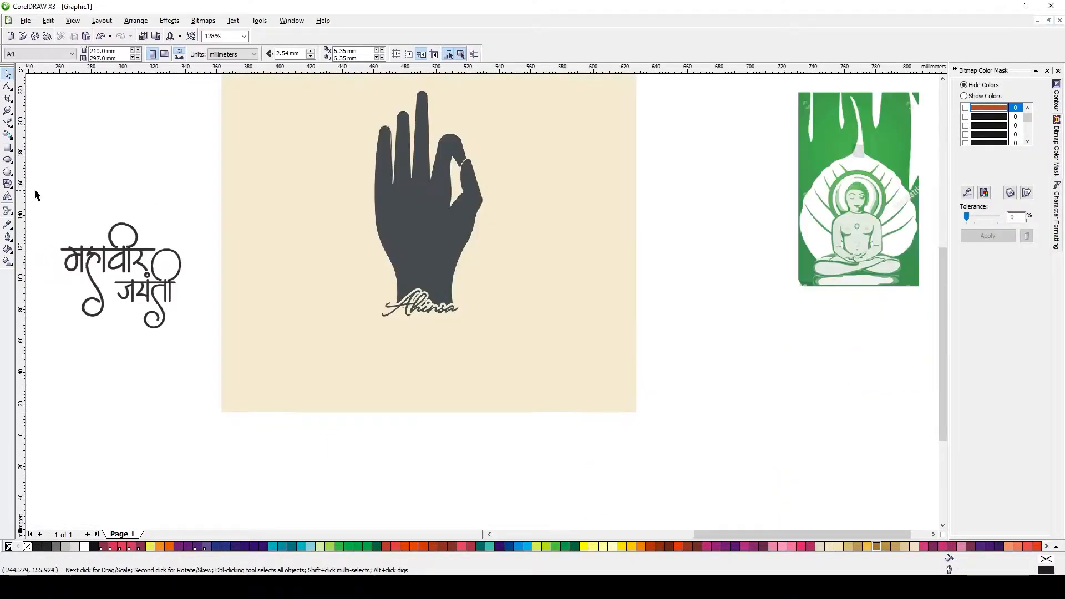
left_click(395, 148)
key("F5")
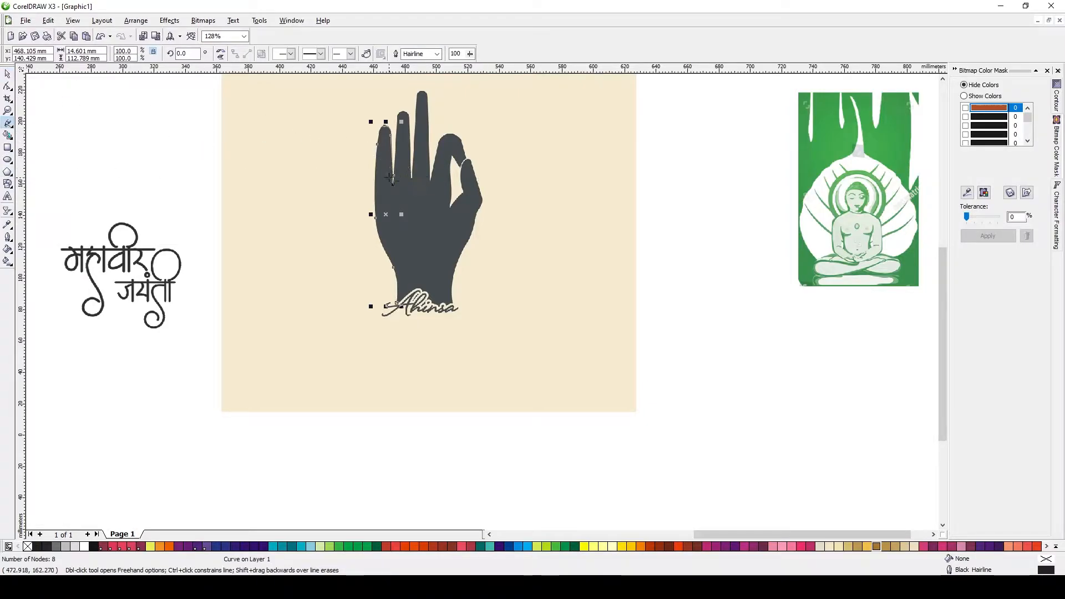
key("shift+F9")
scroll(393, 184, "up", 3)
left_click(10, 126)
left_click(42, 131)
scroll(471, 234, "down", 1)
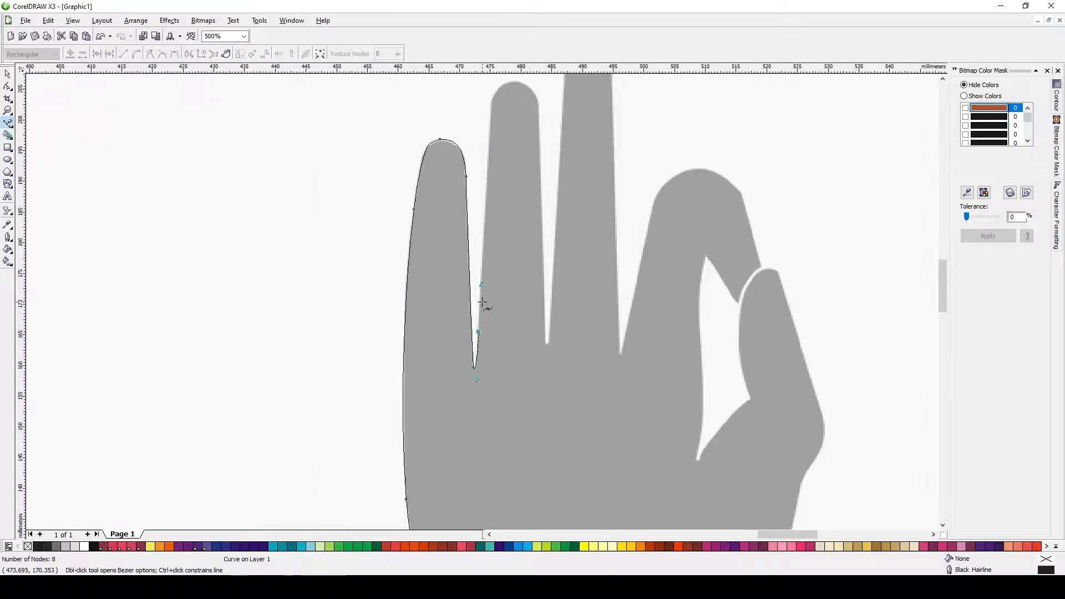
key("shift+F9")
left_click_drag(489, 181, 490, 139)
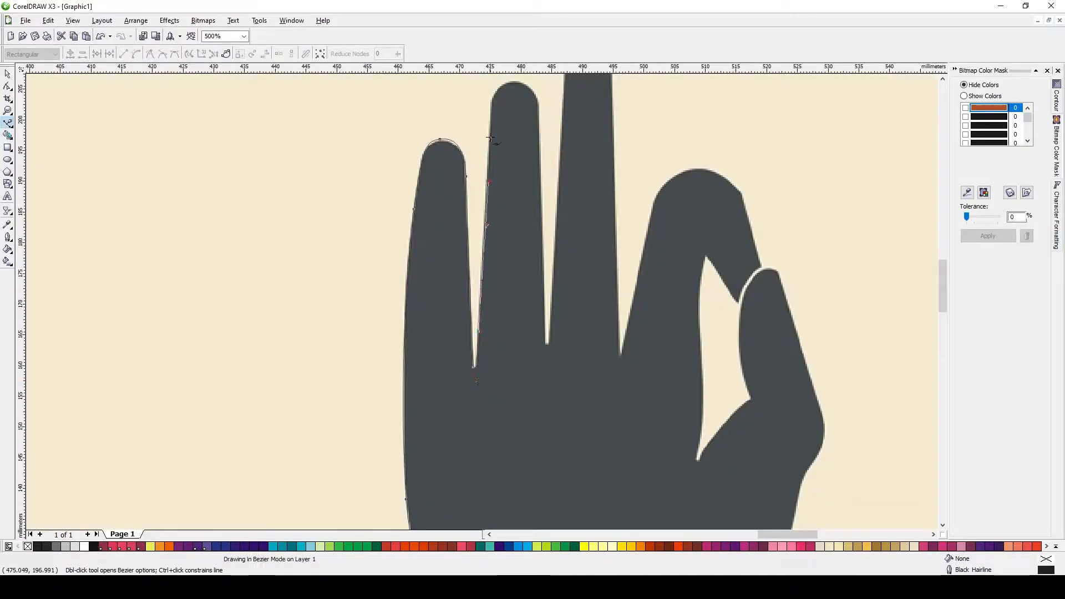
key("shift+F9")
left_click_drag(494, 97, 502, 82)
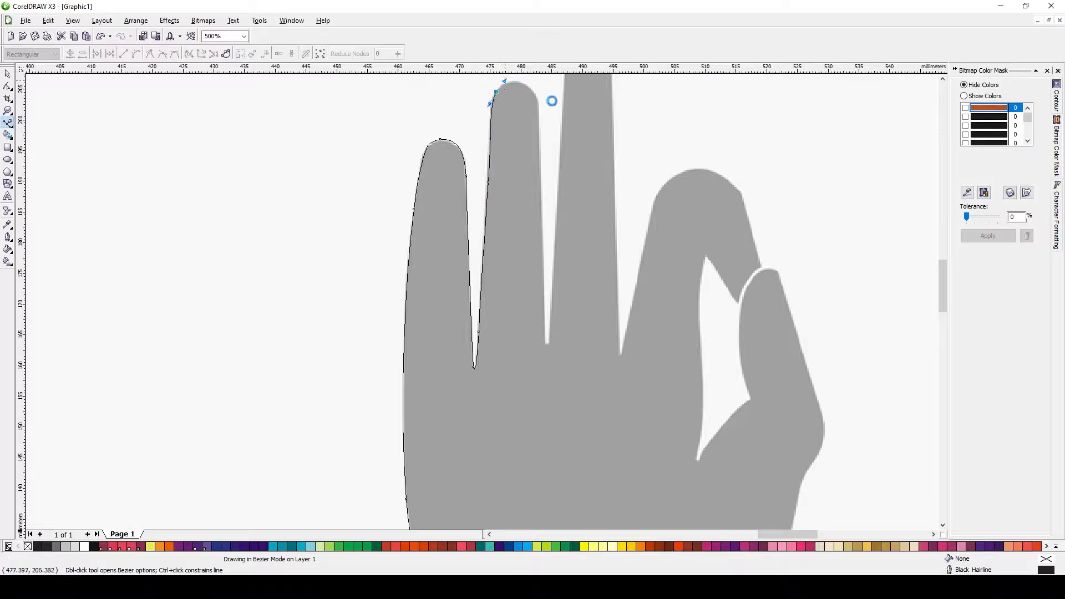
left_click_drag(539, 111, 544, 149)
left_click(548, 347)
middle_click(580, 182)
left_click(461, 259)
left_click(488, 118)
Continue the Bezier outline over the tall middle finger and around the arch of the curled finger
scroll(488, 118, "up", 2)
left_click_drag(482, 294, 520, 293)
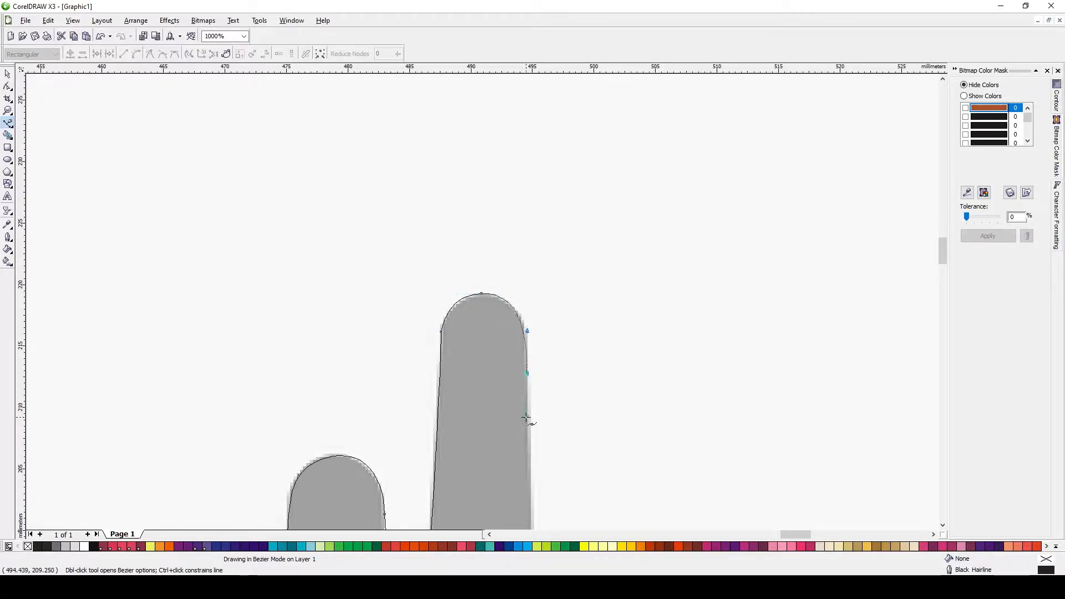
left_click(526, 418)
scroll(483, 311, "down", 2)
scroll(482, 302, "up", 1)
left_click(480, 378)
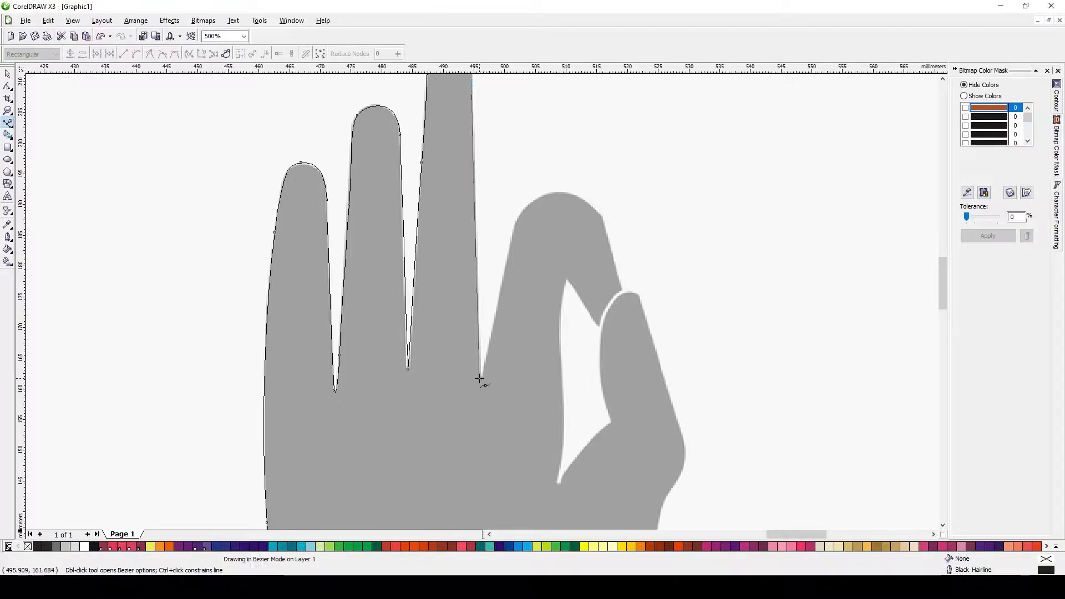
left_click_drag(502, 278, 505, 265)
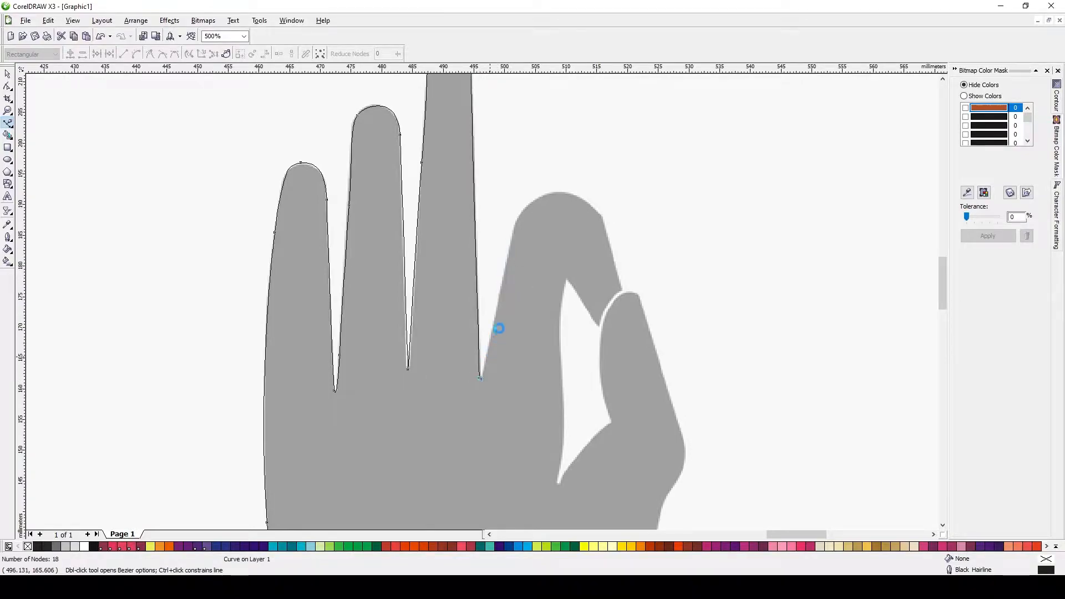
left_click_drag(522, 211, 564, 181)
scroll(543, 191, "up", 2)
left_click_drag(578, 320, 595, 352)
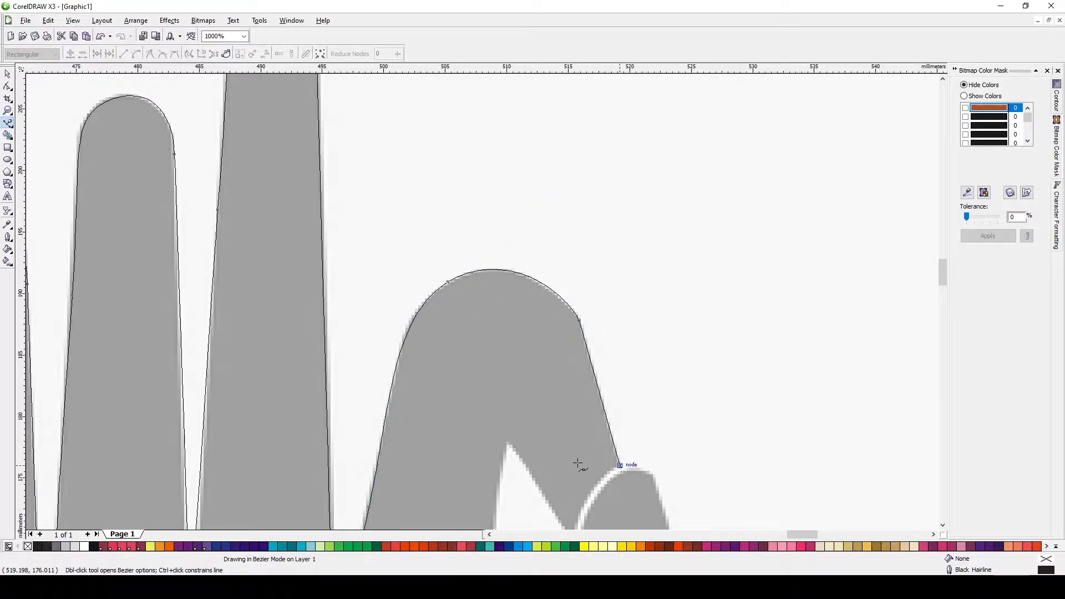
scroll(572, 482, "down", 1)
scroll(482, 302, "up", 1)
left_click_drag(484, 355, 482, 389)
double_click(485, 356)
left_click_drag(456, 317, 440, 291)
left_click(420, 262)
scroll(420, 396, "down", 1)
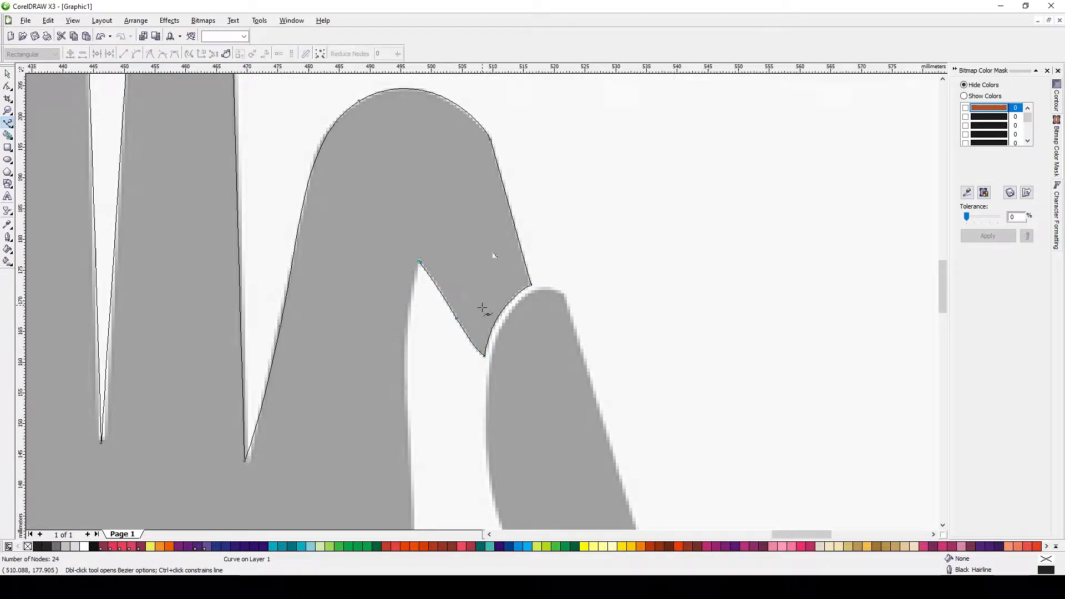
Trace the gap between the curled finger and thumb and around the thumb tip with Bezier curves
scroll(482, 303, "up", 1)
scroll(475, 367, "down", 1)
scroll(478, 365, "up", 1)
left_click_drag(483, 337, 485, 384)
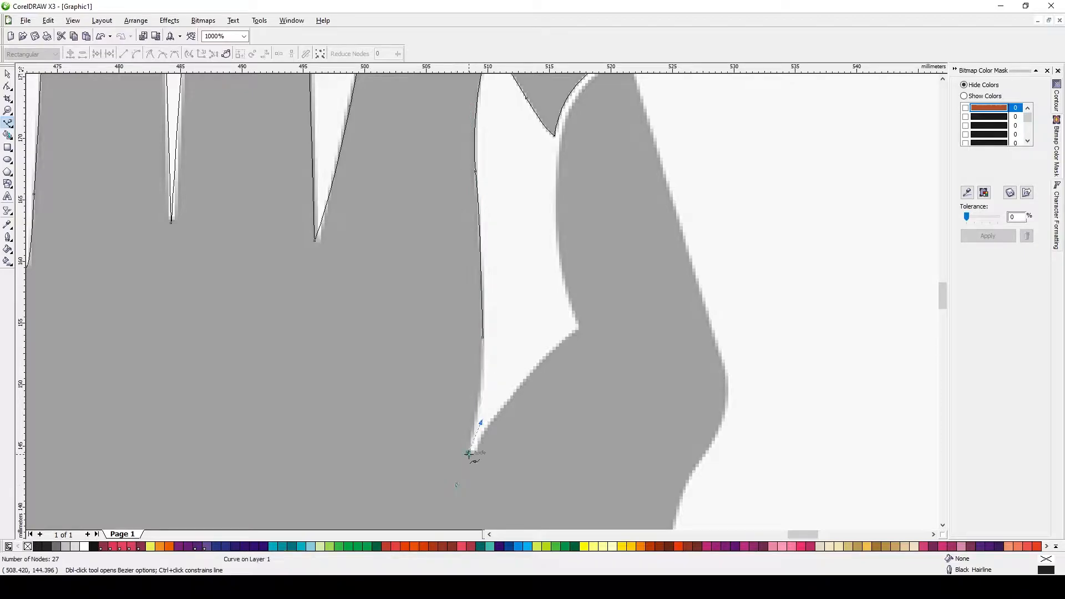
left_click_drag(487, 430, 501, 403)
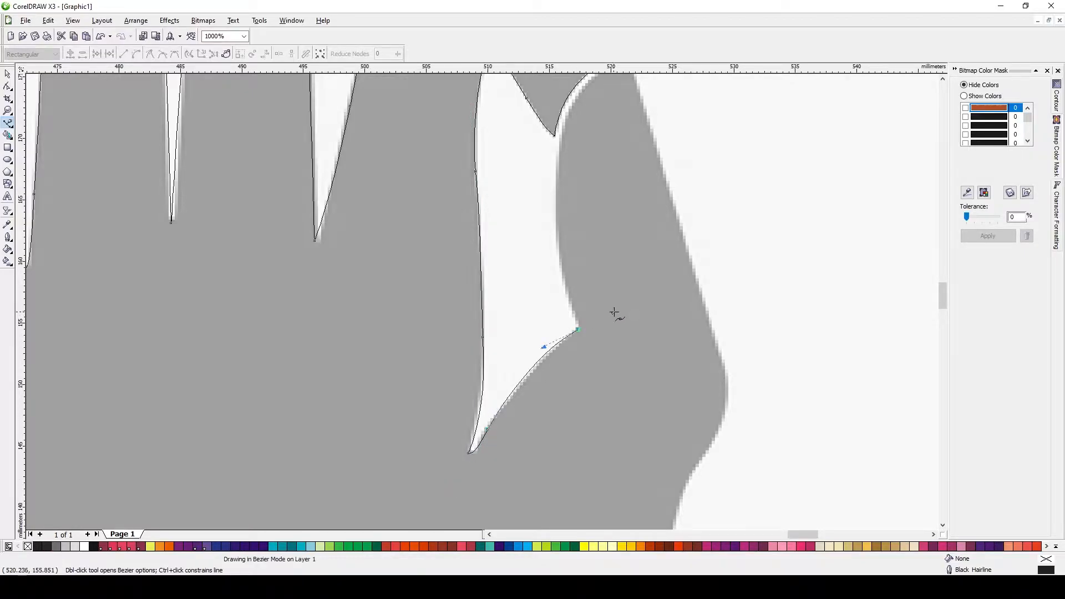
left_click(577, 327)
scroll(435, 358, "down", 1)
scroll(435, 358, "up", 1)
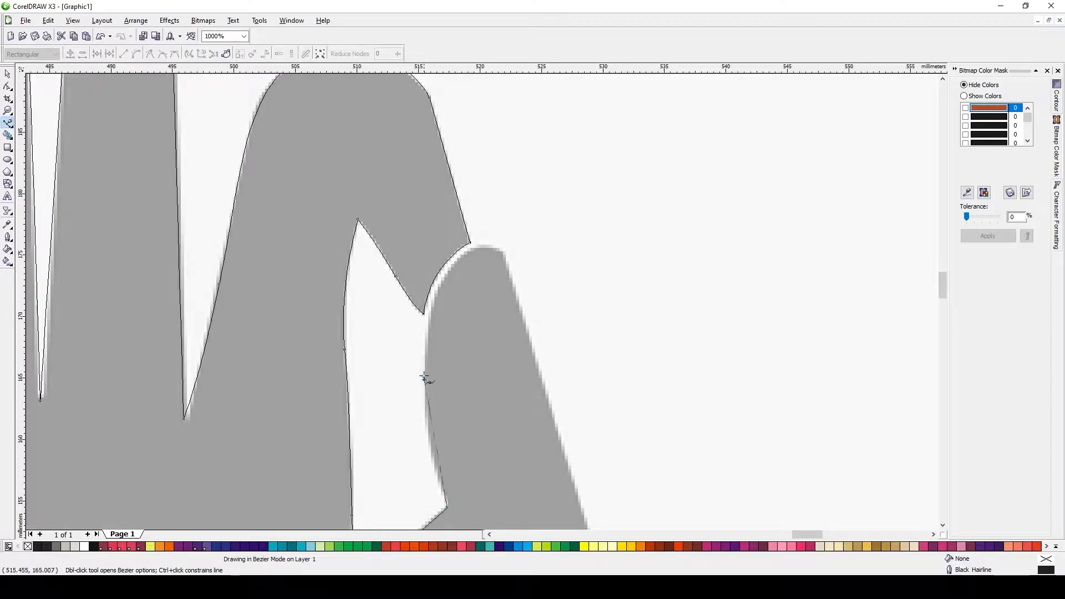
left_click_drag(428, 312, 425, 306)
scroll(504, 251, "down", 1)
scroll(511, 388, "up", 1)
left_click_drag(487, 250, 505, 306)
left_click_drag(514, 353, 516, 373)
left_click_drag(473, 440, 466, 447)
key("ctrl+z")
left_click_drag(493, 411, 476, 434)
Finish the Bezier outline down the hand's right side to the wrist and close the path
scroll(464, 439, "down", 1)
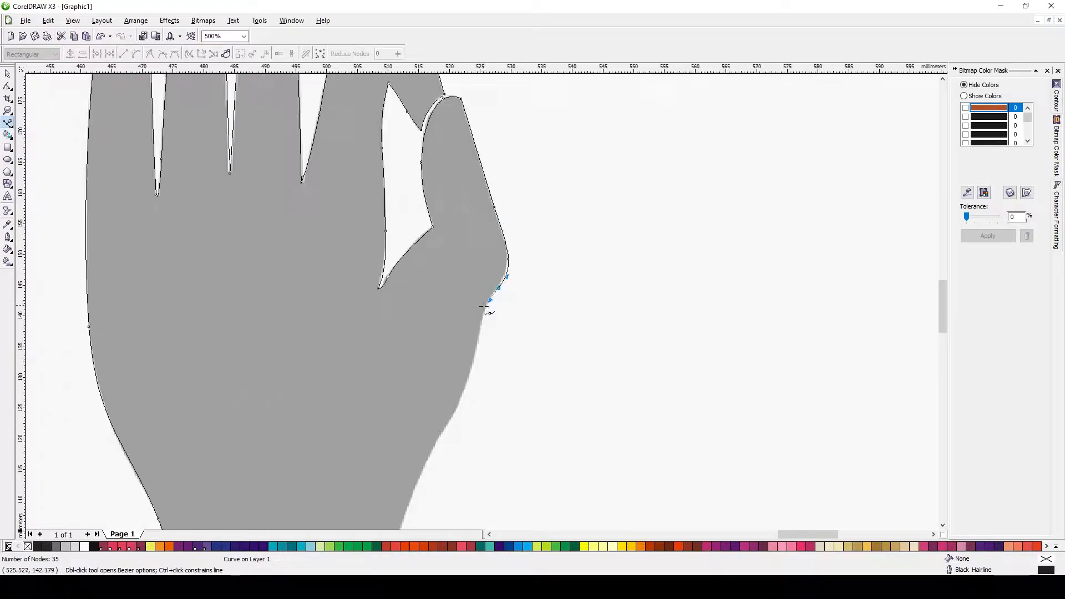
scroll(484, 304, "up", 1)
left_click_drag(480, 313, 464, 397)
scroll(466, 346, "down", 1)
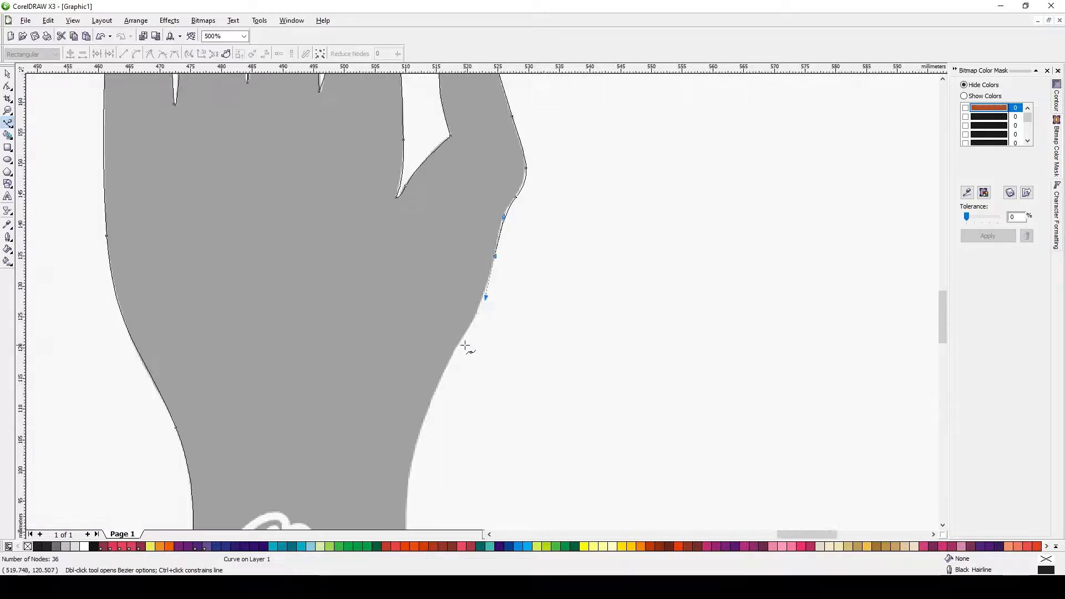
scroll(464, 346, "up", 1)
left_click_drag(471, 296, 441, 348)
scroll(443, 393, "down", 1)
scroll(455, 343, "up", 1)
left_click_drag(482, 306, 481, 419)
scroll(472, 316, "down", 1)
left_click(254, 382)
key("space")
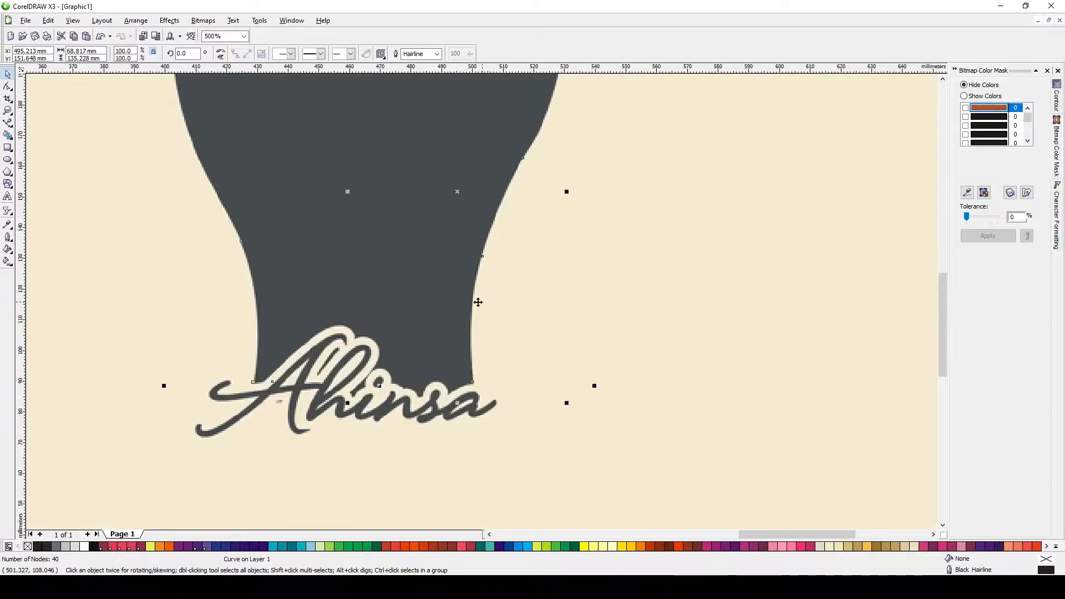
Move the traced hand outline onto the poster over the Mahaveer figure
scroll(480, 302, "down", 3)
left_click(73, 20)
left_click(84, 43)
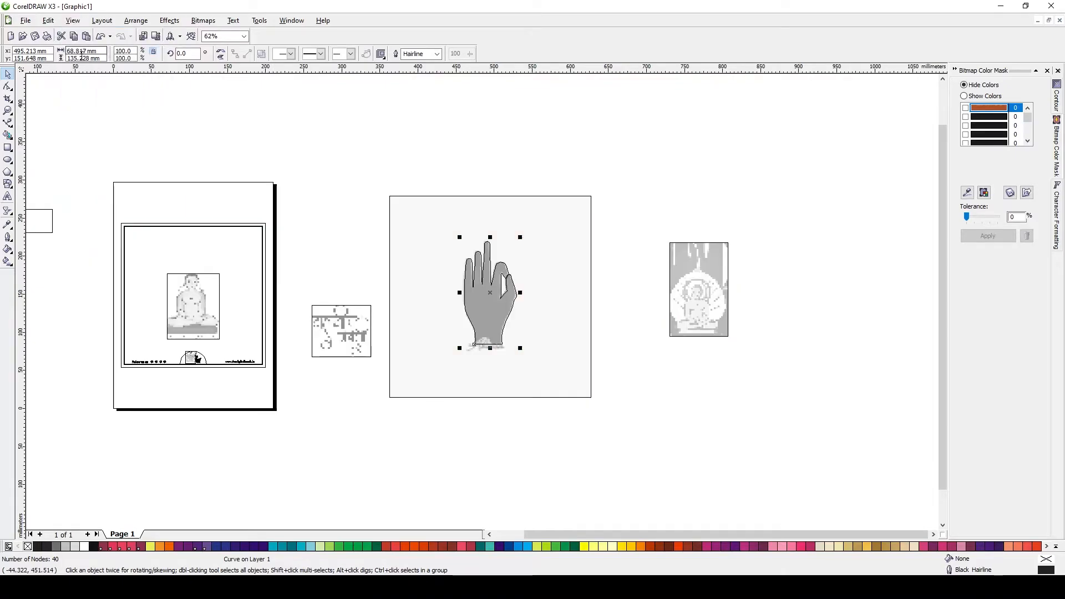
left_click(72, 21)
left_click(83, 66)
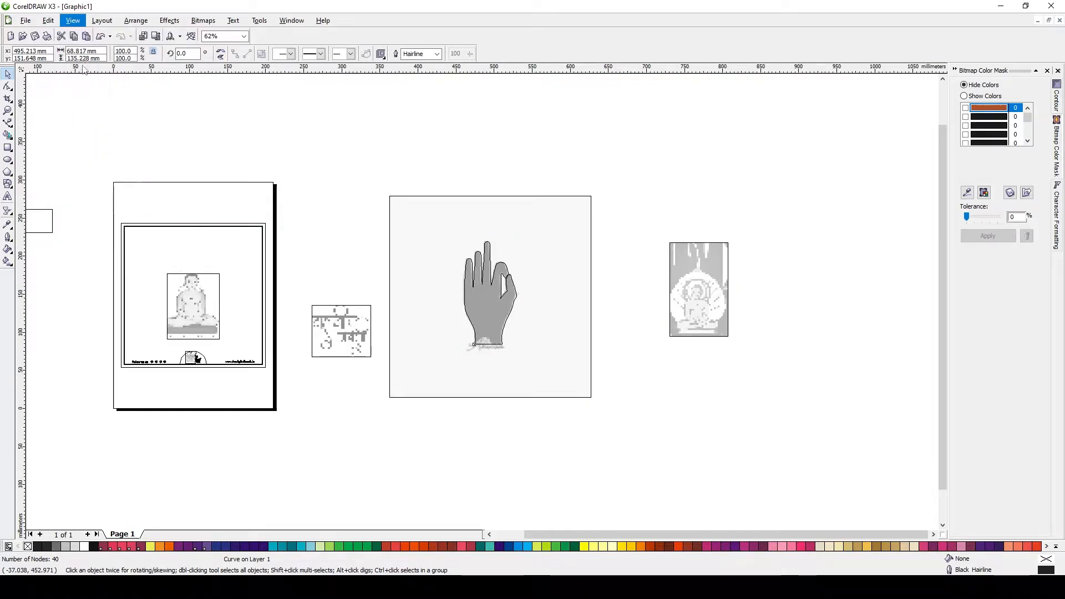
left_click_drag(517, 292, 219, 293)
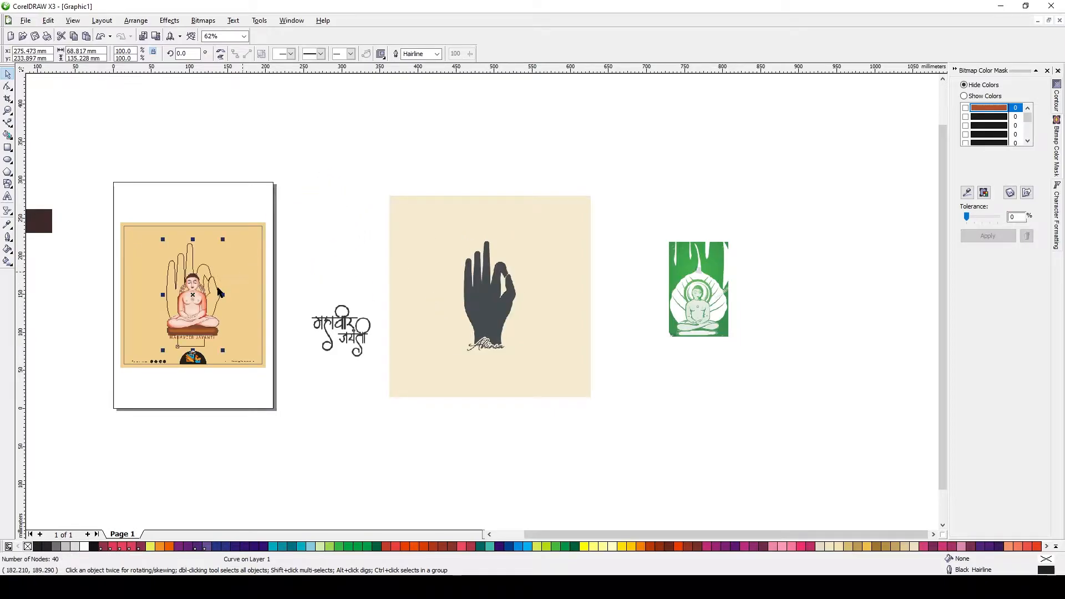
Copy the dark brown swatch's fill onto the traced hand shape using Copy Properties
scroll(220, 293, "up", 1)
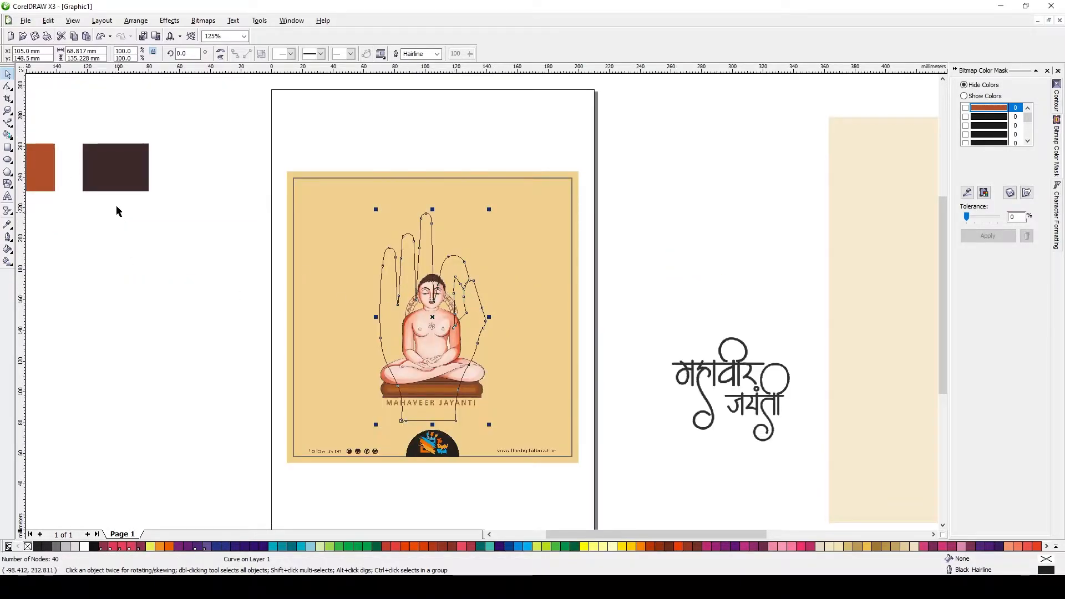
left_click(48, 21)
left_click(64, 55)
left_click(547, 311)
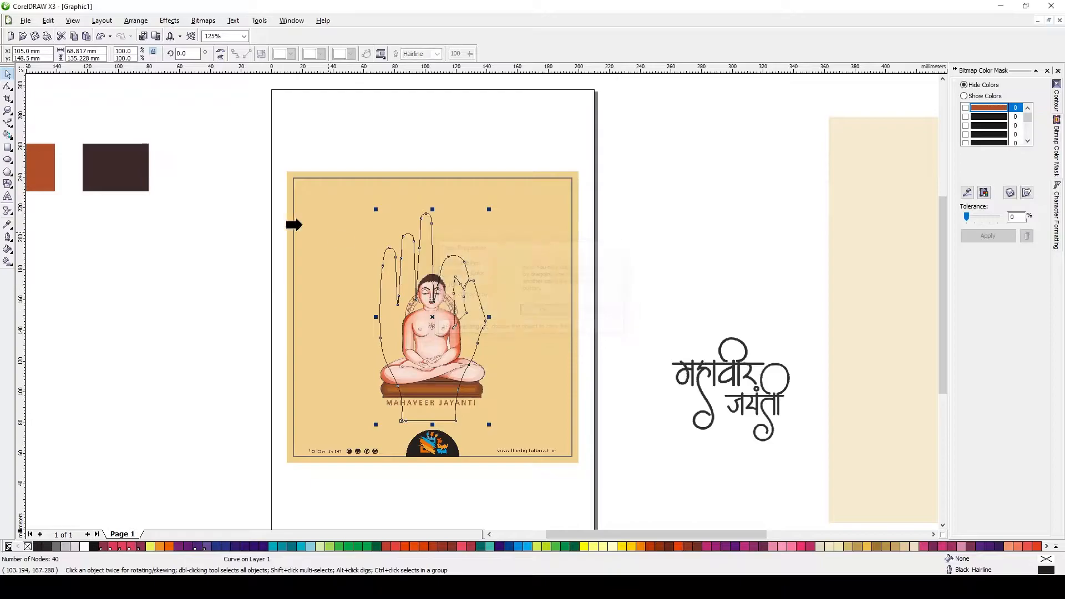
left_click(132, 183)
left_click(208, 215)
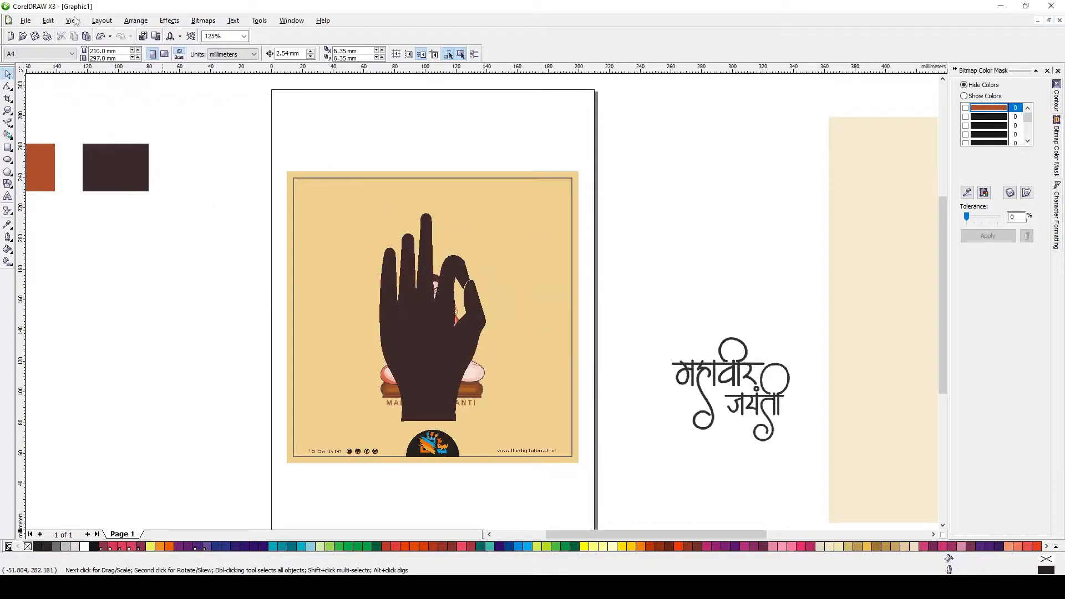
Shift the brown hand slightly lower on the poster and move the Mahaveer figure aside off the page
left_click(73, 21)
left_click(83, 85)
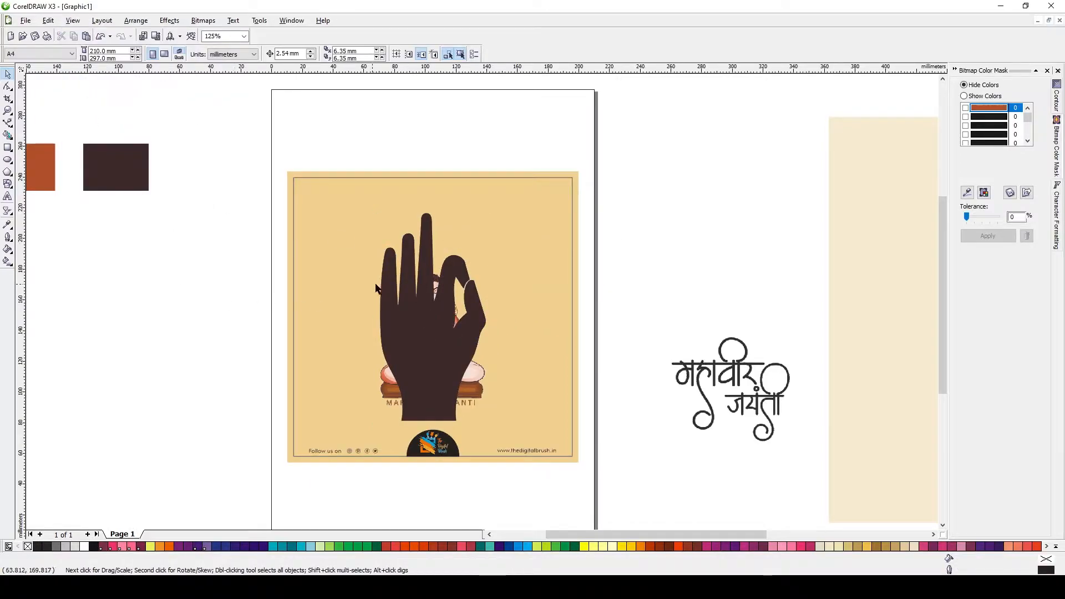
left_click(412, 321)
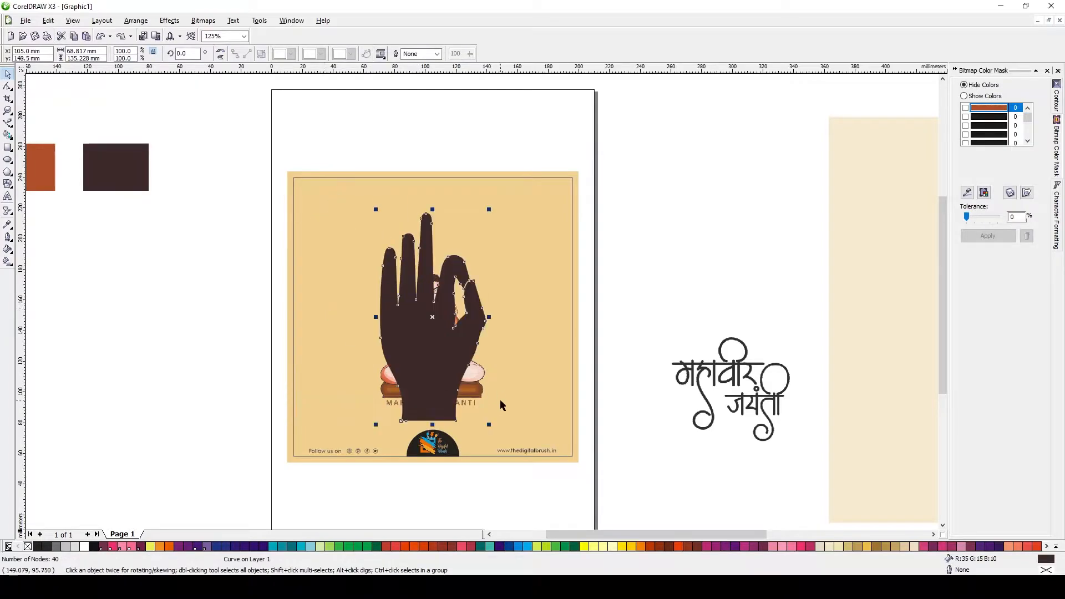
left_click_drag(436, 384, 436, 401)
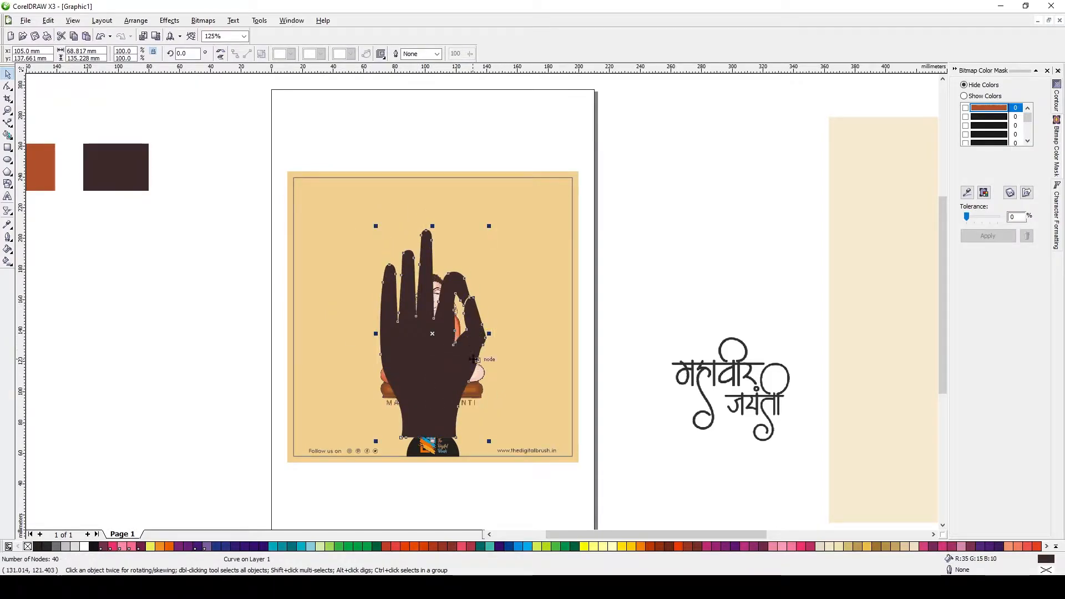
left_click(480, 394)
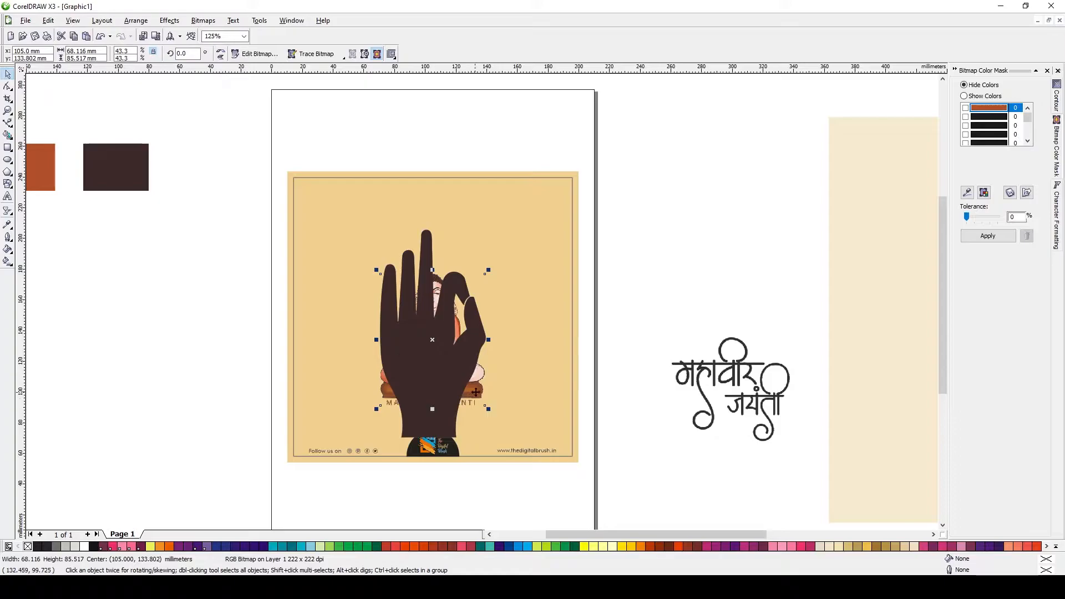
left_click_drag(475, 394, 238, 394)
Bottom-align the hand with the logo, nudge it up slightly, and adjust a node near the wrist
left_click(438, 372)
left_click(519, 353, "shift")
key("b")
left_click(426, 406)
left_click(426, 406)
left_click(8, 86)
key("space")
key("Up")
key("Up")
key("Up")
key("Up")
key("Up")
left_click(507, 300, "shift")
left_click(436, 359)
left_click_drag(435, 360, 440, 360)
left_click(8, 134)
left_click(7, 87)
key("space")
Trim the hand's wrist flat with a rectangle drawn across its bottom, then delete the rectangle
left_click(6, 148)
left_click_drag(360, 400, 489, 456)
left_click(490, 392, "shift")
key("space")
key("c")
key("Escape")
left_click(480, 424)
left_click_drag(433, 397, 431, 416)
left_click(425, 383, "shift")
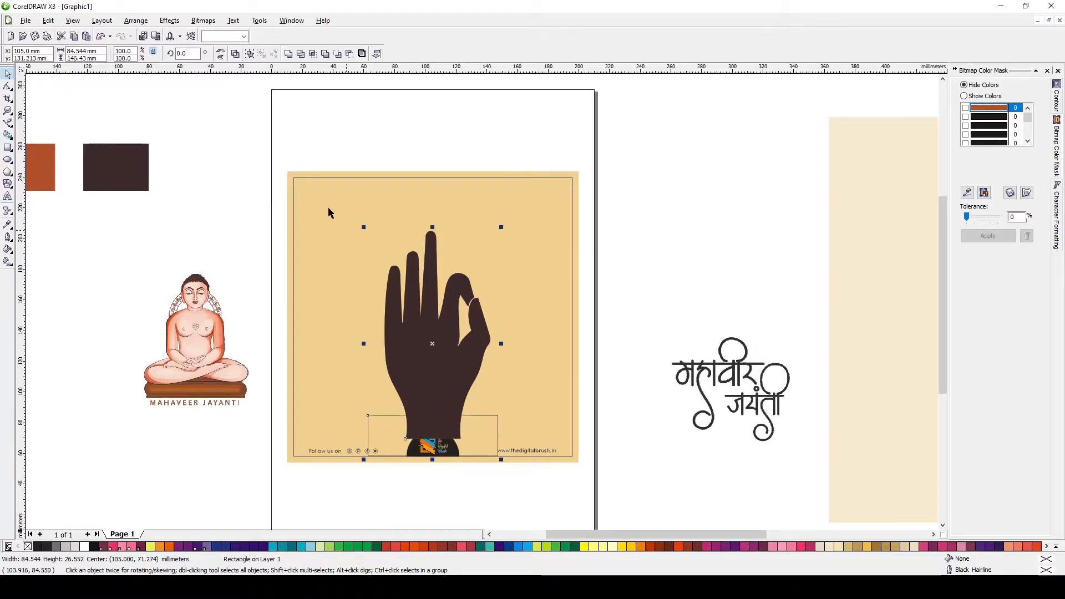
left_click(300, 53)
left_click(476, 430)
key("Delete")
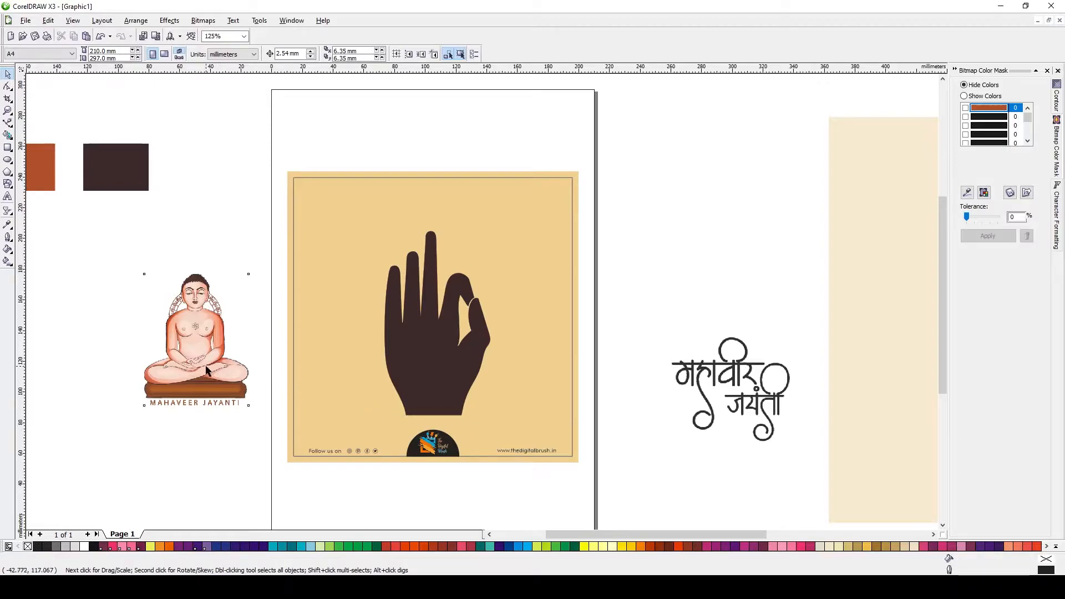
Center the Mahaveer figure on the page, scale it down, and place it inside the hand's palm
key("p")
left_click_drag(488, 249, 471, 271)
left_click_drag(437, 302, 437, 348)
scroll(437, 348, "up", 1)
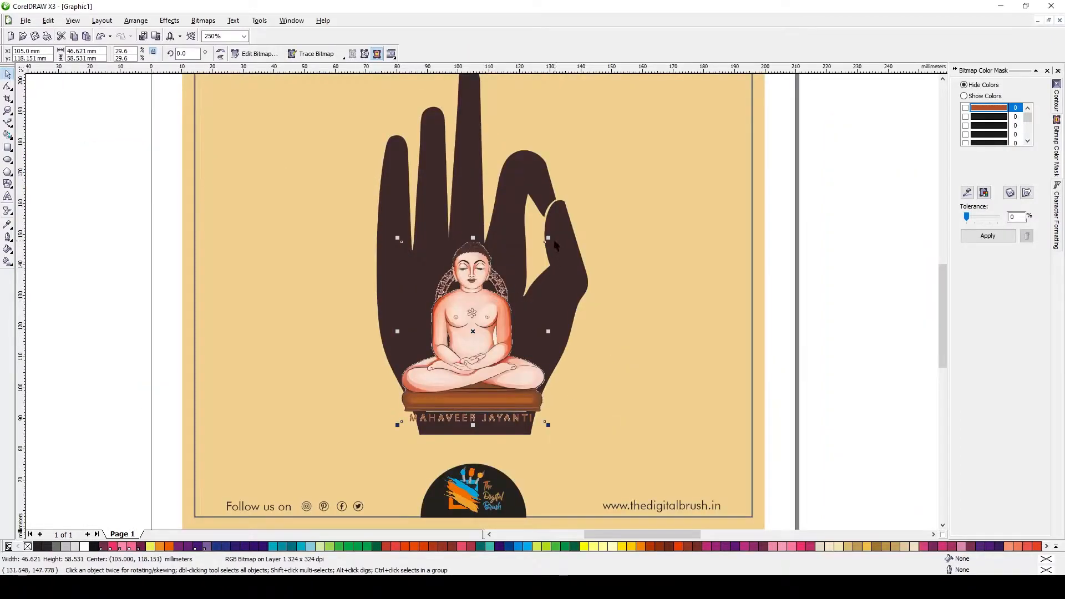
left_click_drag(558, 246, 548, 258)
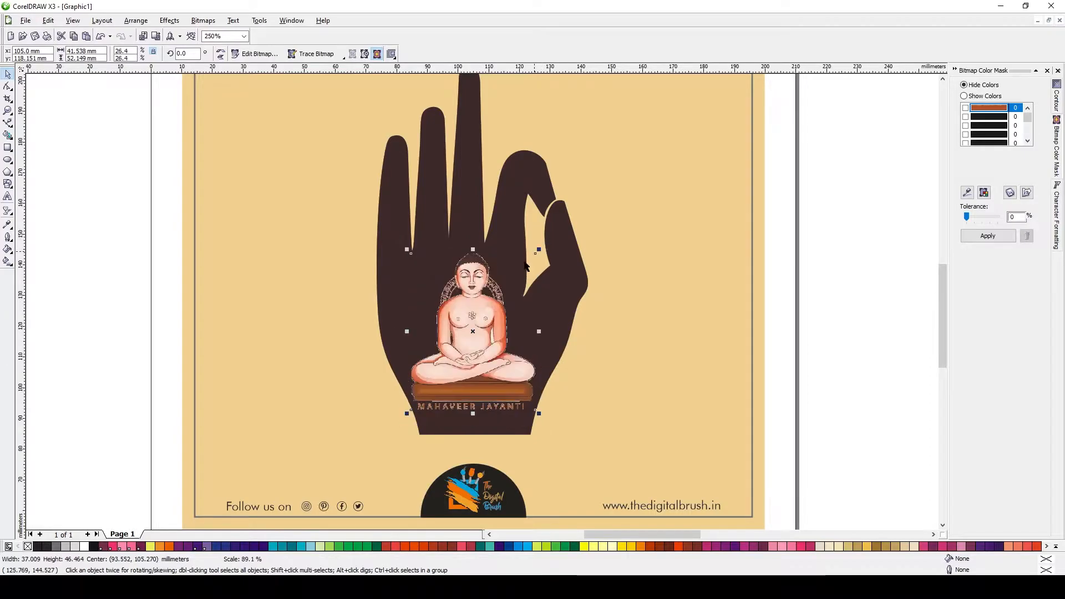
Try a uniform transparency in Multiply mode on the Mahaveer figure, then remove the transparency again
left_click(6, 208)
left_click(104, 219)
left_click(49, 54)
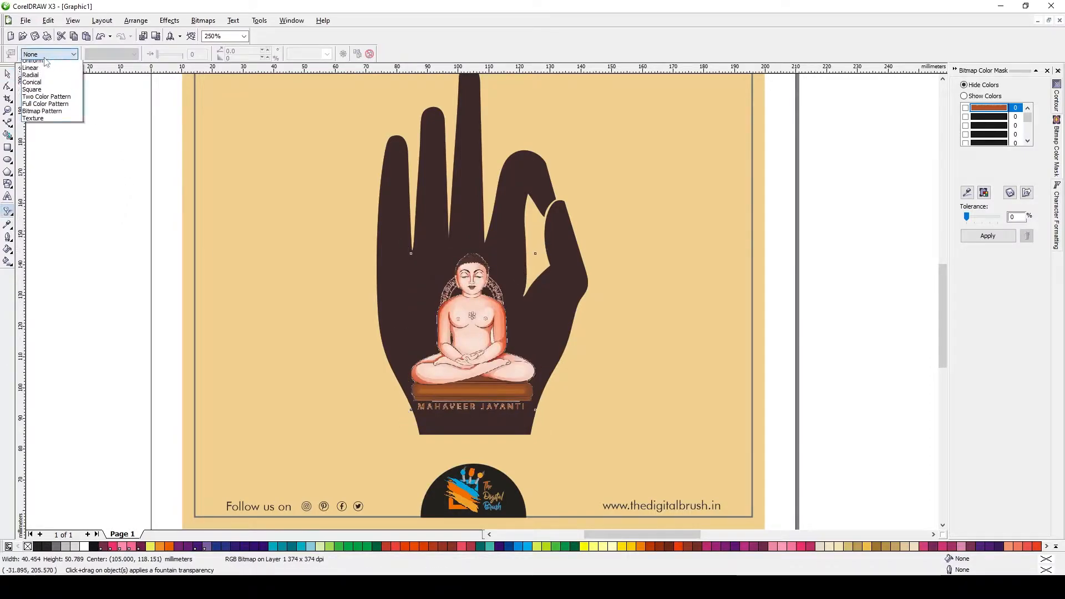
left_click(47, 72)
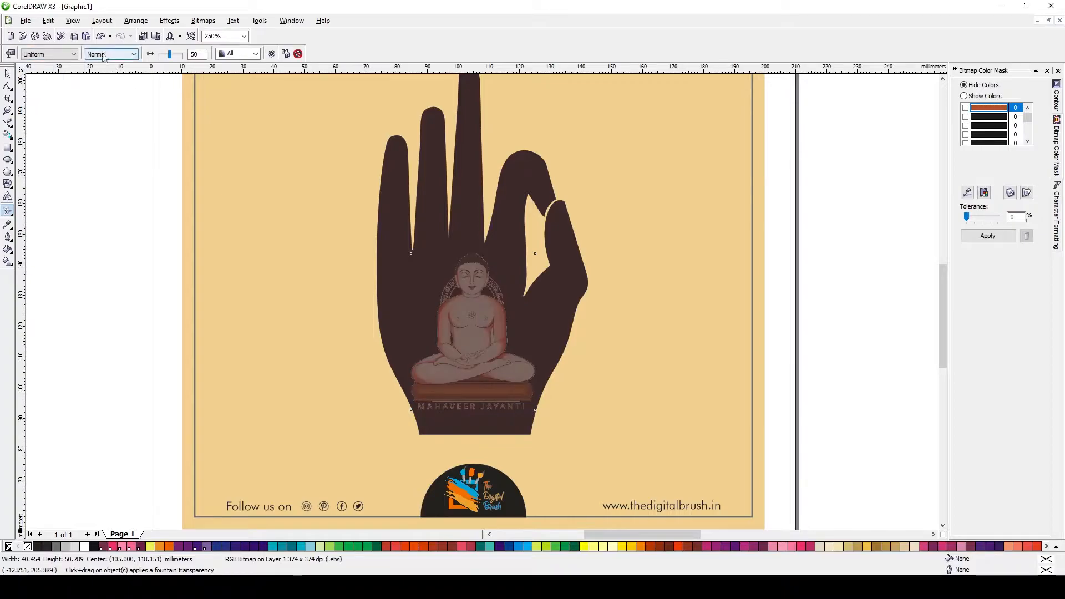
left_click(103, 54)
left_click(105, 93)
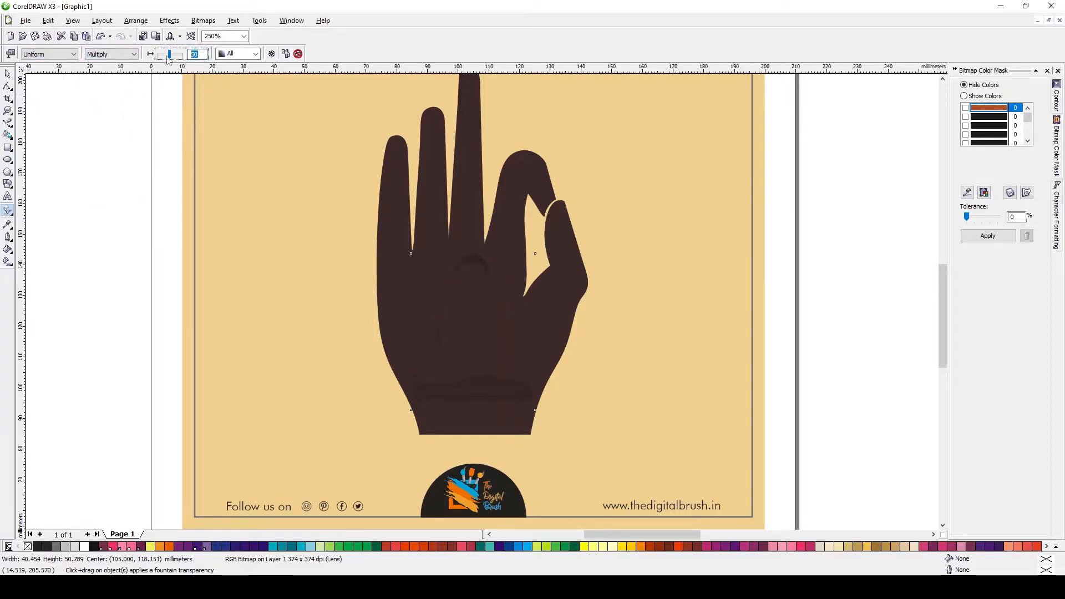
left_click(48, 54)
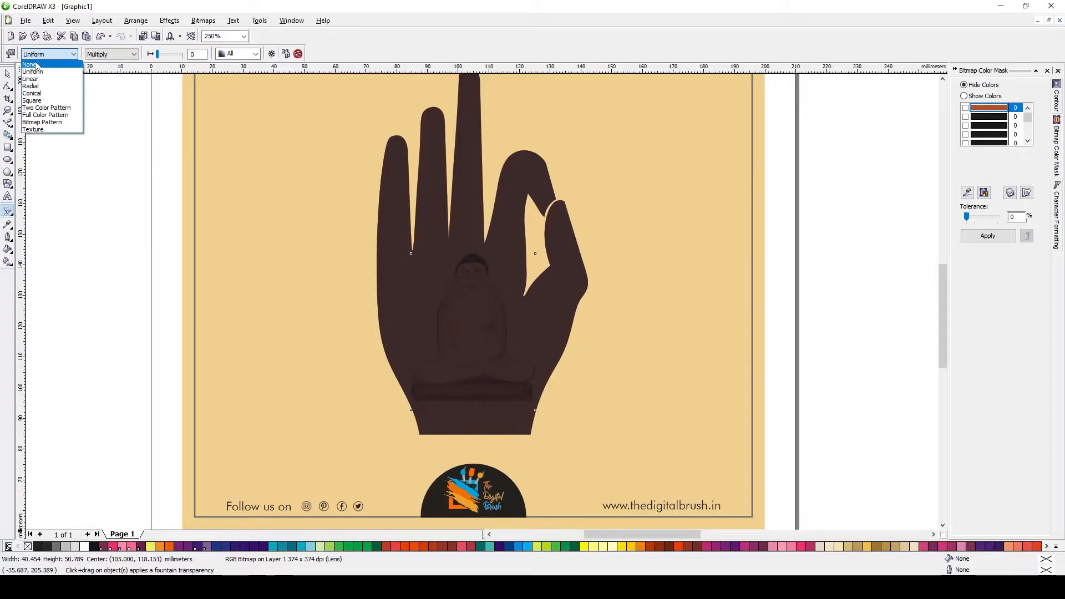
left_click(46, 62)
key("space")
left_click_drag(482, 325, 429, 316)
key("ctrl+z")
Try converting the Mahaveer figure to a bitmap, then undo the conversion
left_click(203, 20)
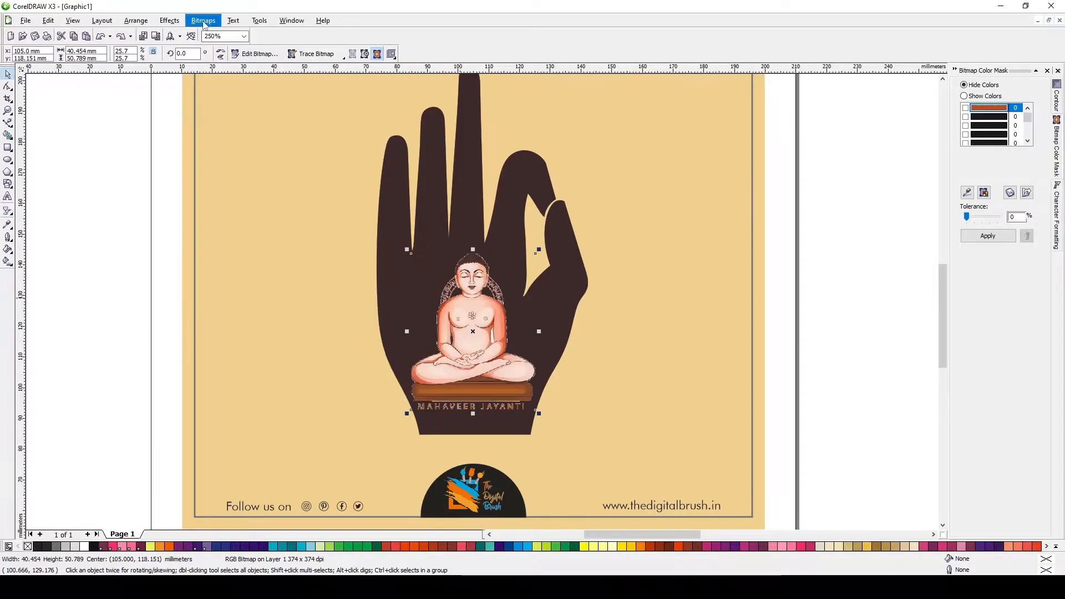
left_click(221, 32)
key("Return")
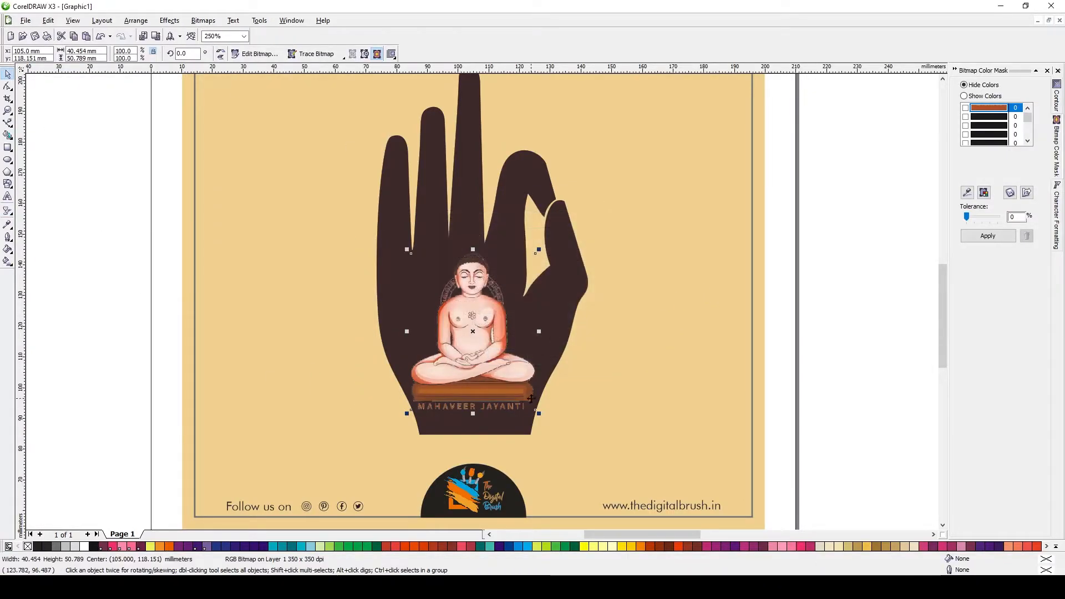
scroll(493, 389, "up", 1)
scroll(490, 280, "down", 1)
left_click(559, 240, "shift")
key("Escape")
left_click_drag(492, 314, 489, 314)
scroll(543, 289, "down", 1)
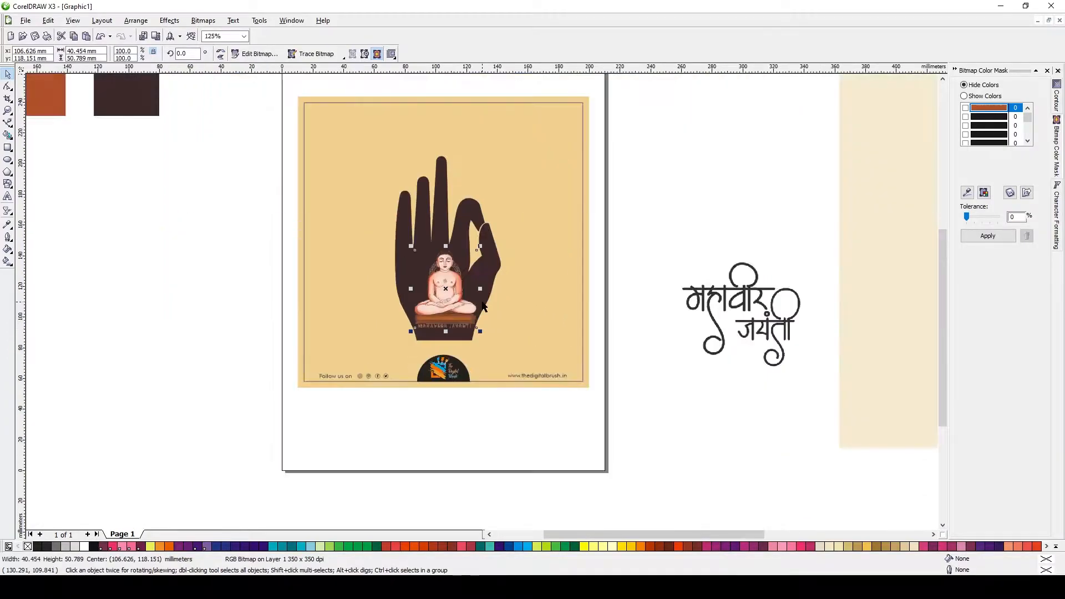
key("ctrl+z")
key("ctrl+z")
key("ctrl+z")
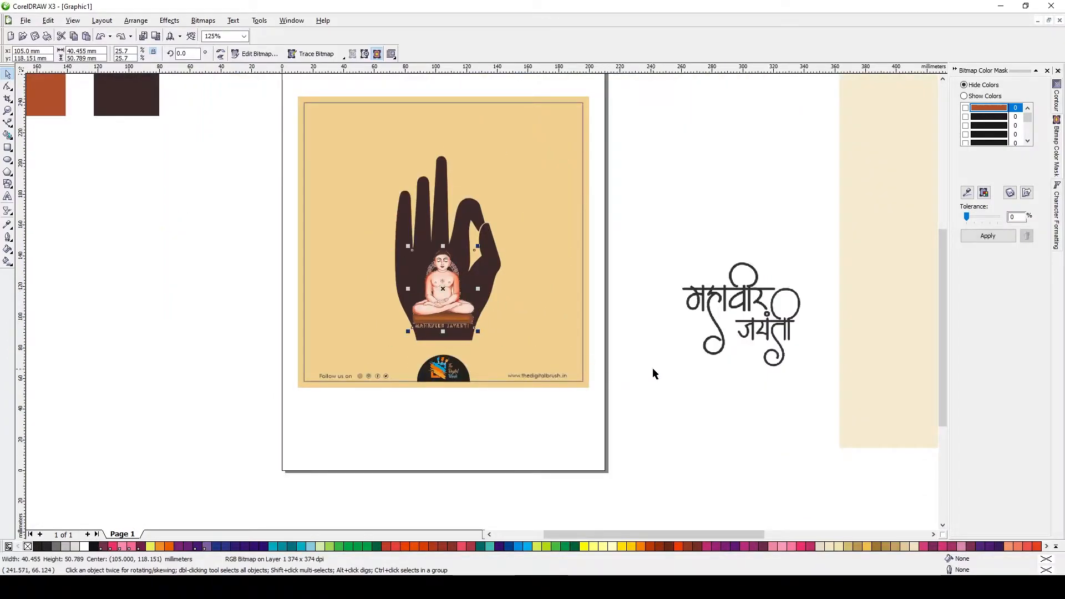
Delete a stray object and zoom in on the green Mahaveer reference image beside the page
key("Escape")
scroll(481, 302, "down", 1)
left_click_drag(969, 401, 969, 404)
left_click(489, 268)
key("Delete")
left_click(737, 302)
scroll(736, 302, "down", 2)
left_click_drag(483, 298, 342, 285)
scroll(341, 285, "up", 4)
scroll(482, 301, "down", 1)
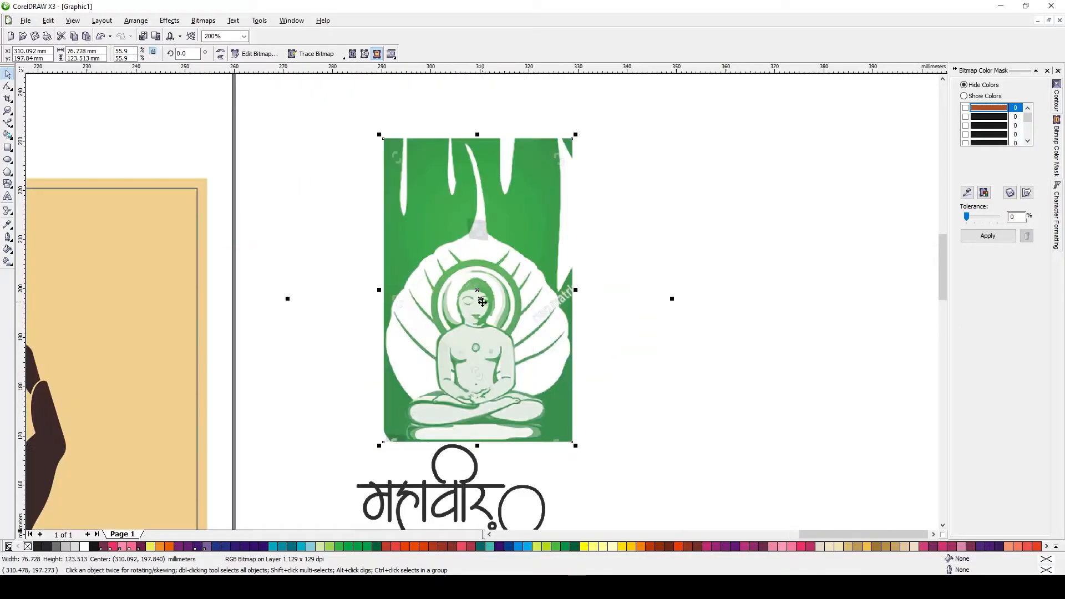
scroll(482, 302, "up", 1)
Switch to the Bezier tool and a wireframe view, and begin tracing the leaf outline up its left edge
left_click(10, 127)
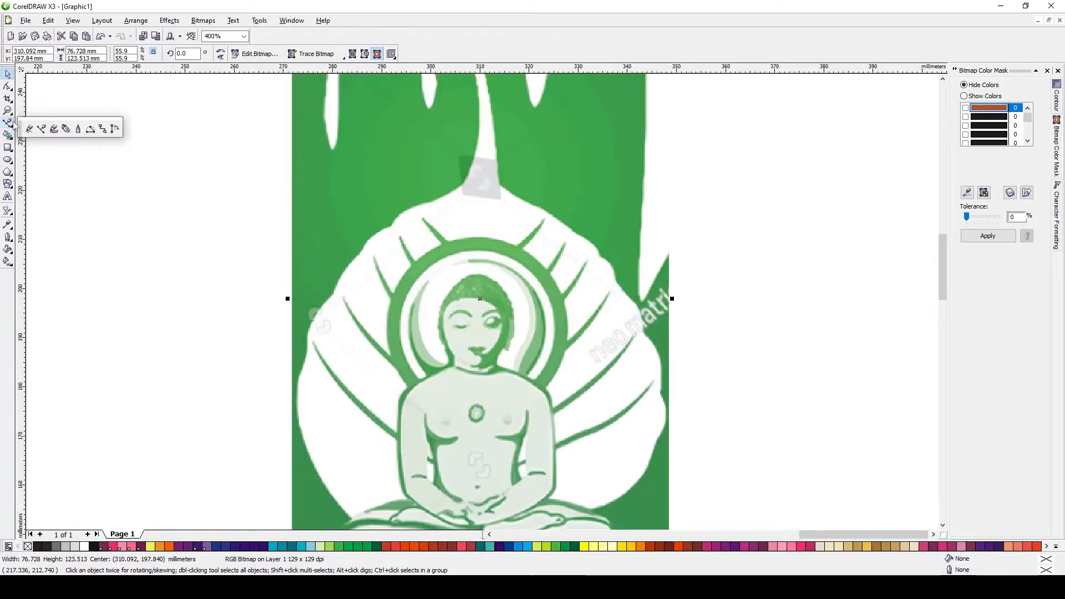
left_click(42, 129)
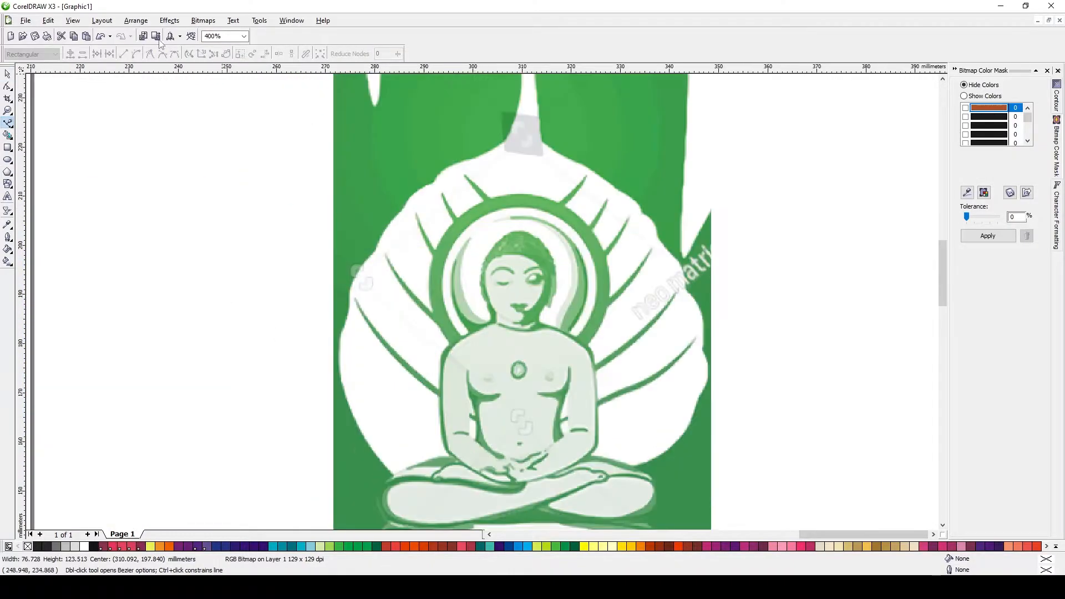
left_click(72, 20)
left_click(83, 44)
left_click(524, 512)
left_click_drag(372, 453, 320, 379)
left_click_drag(342, 327, 347, 318)
key("ctrl+z")
left_click(488, 514)
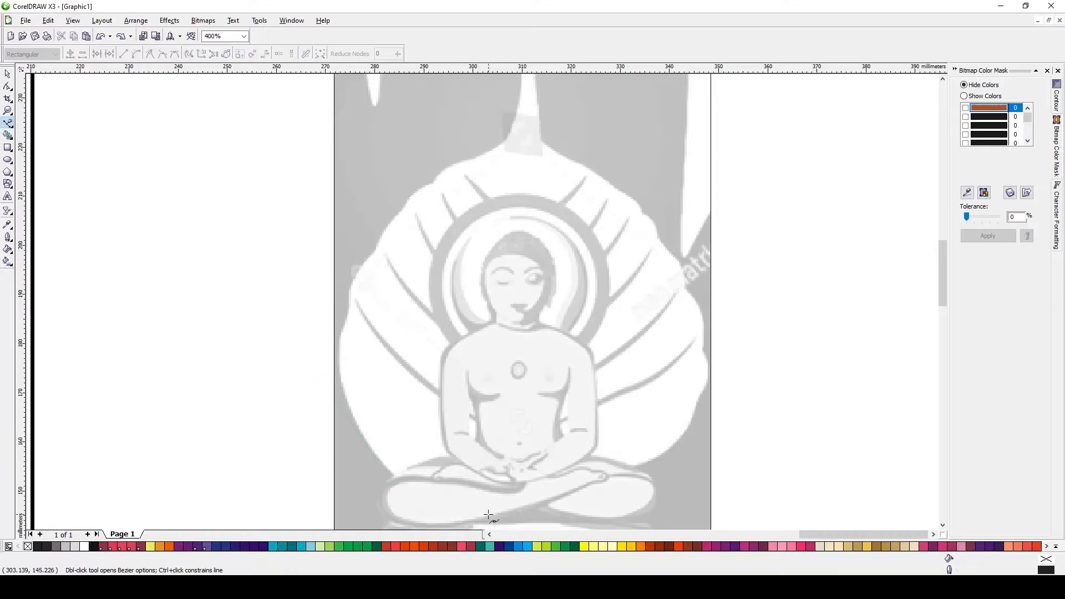
left_click_drag(369, 442, 335, 392)
left_click_drag(337, 344, 344, 323)
left_click(351, 304)
scroll(350, 304, "up", 1)
Continue tracing the leaf outline along its upper left edge toward the top stem
left_click_drag(469, 361, 470, 331)
left_click_drag(542, 220, 549, 208)
left_click(640, 128)
scroll(688, 125, "up", 1)
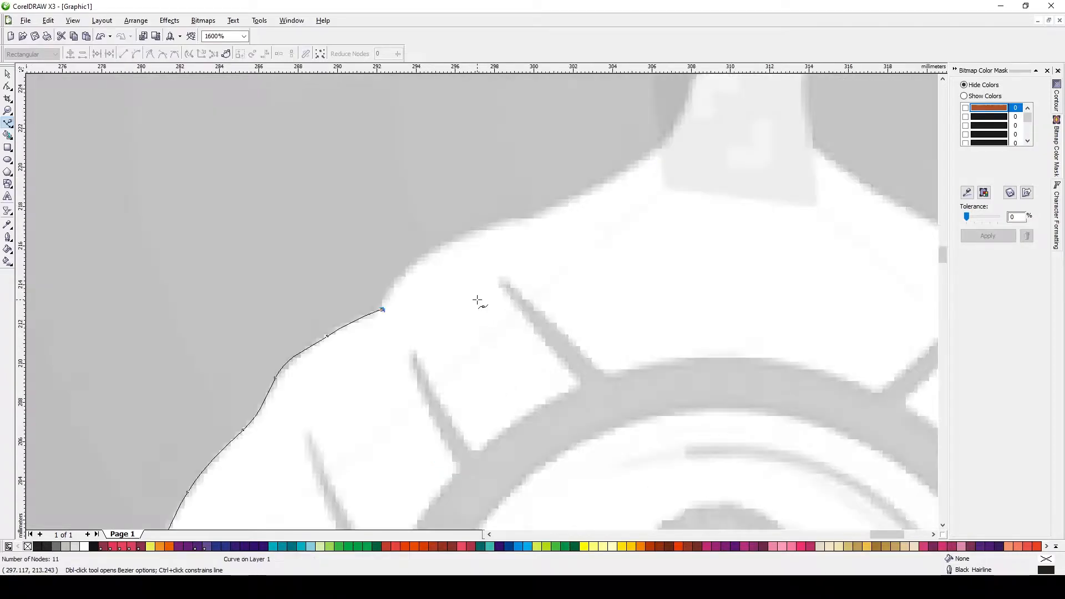
left_click(377, 313)
left_click(471, 232)
left_click(521, 218)
scroll(516, 284, "down", 1)
left_click_drag(522, 264, 468, 147)
scroll(486, 292, "up", 1)
scroll(486, 292, "down", 1)
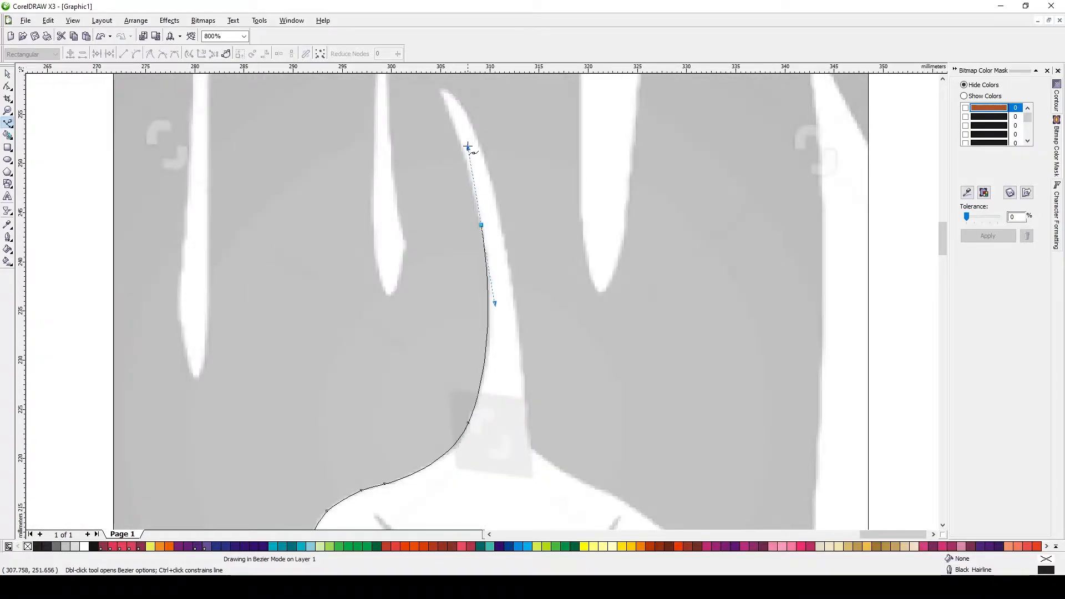
Trace around the leaf's top stem and down its upper right edge
left_click_drag(439, 92, 484, 149)
left_click_drag(516, 311, 520, 365)
scroll(525, 398, "down", 1)
scroll(525, 397, "up", 1)
left_click_drag(484, 330, 532, 381)
left_click_drag(544, 385, 587, 402)
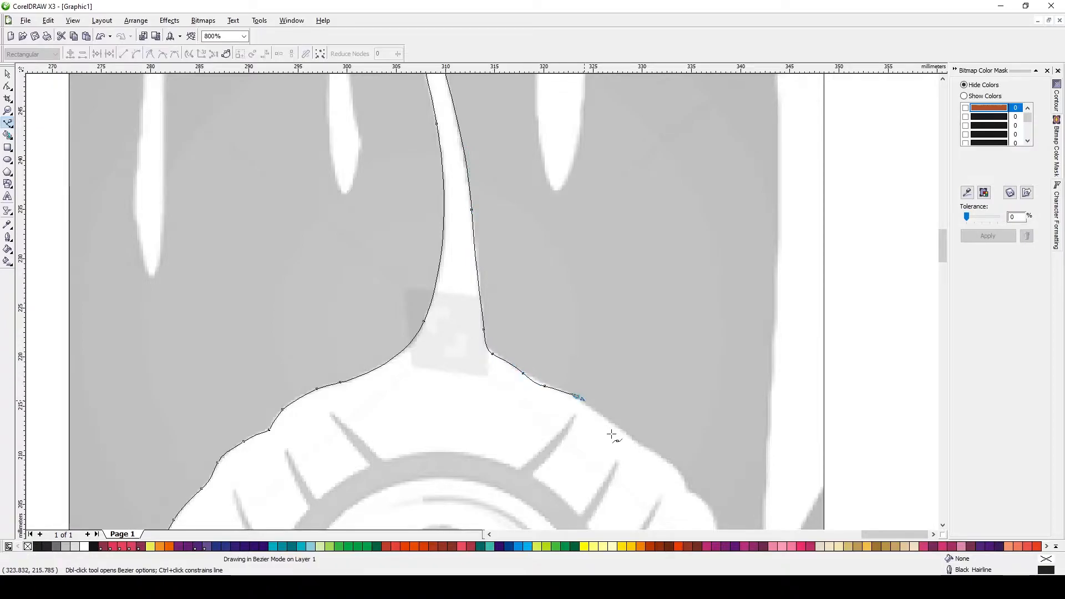
scroll(661, 454, "up", 1)
left_click_drag(371, 230, 392, 252)
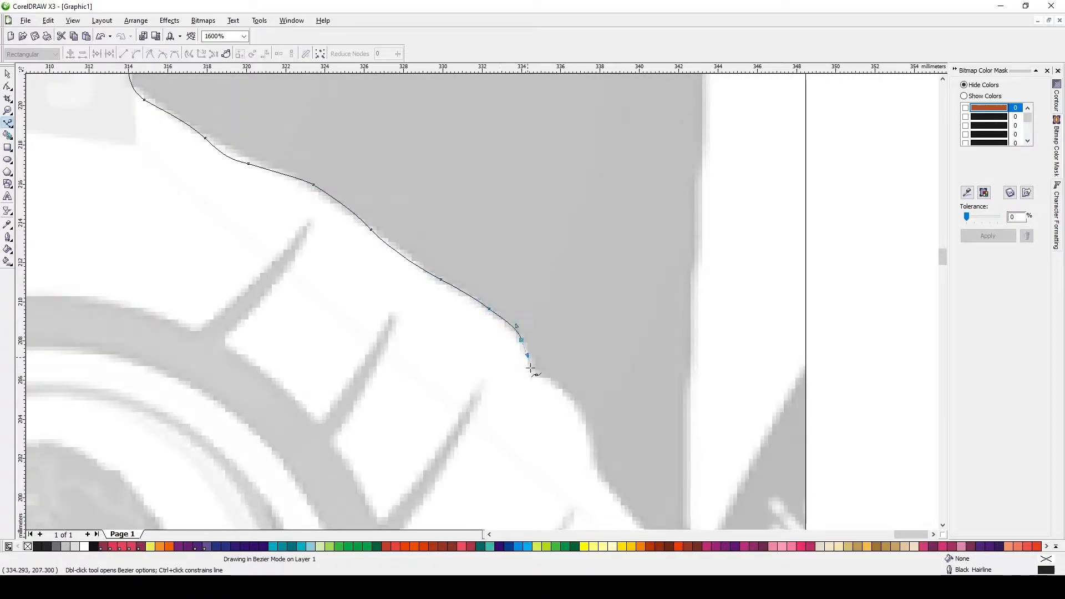
left_click_drag(553, 383, 562, 388)
scroll(587, 400, "down", 1)
left_click_drag(480, 318, 483, 333)
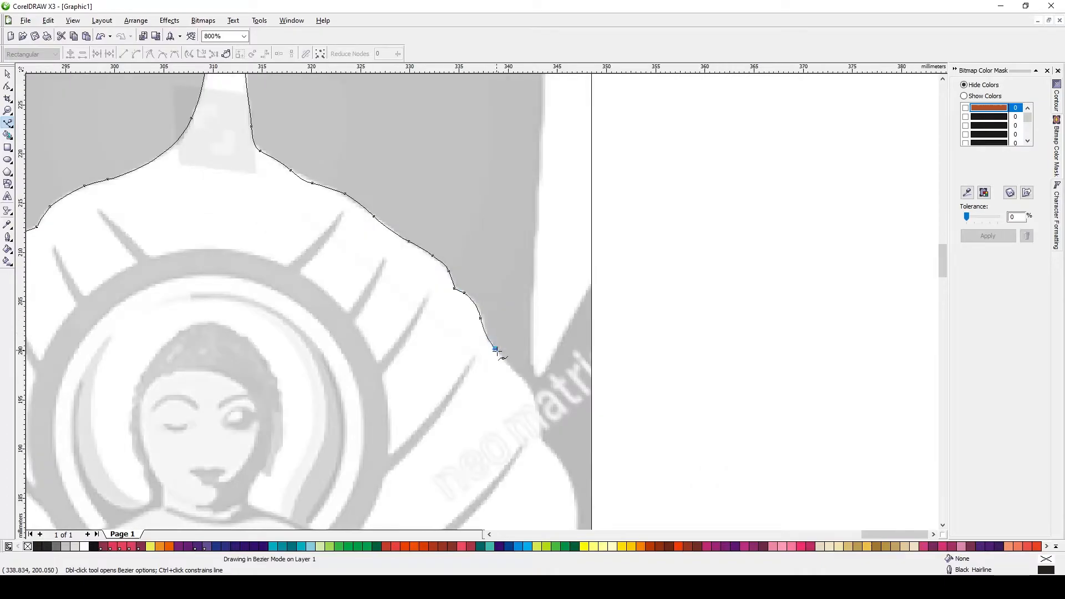
Continue tracing the leaf outline down its right edge
left_click_drag(526, 383, 527, 384)
left_click_drag(537, 403, 539, 417)
left_click(539, 439)
scroll(571, 450, "down", 1)
scroll(482, 303, "up", 1)
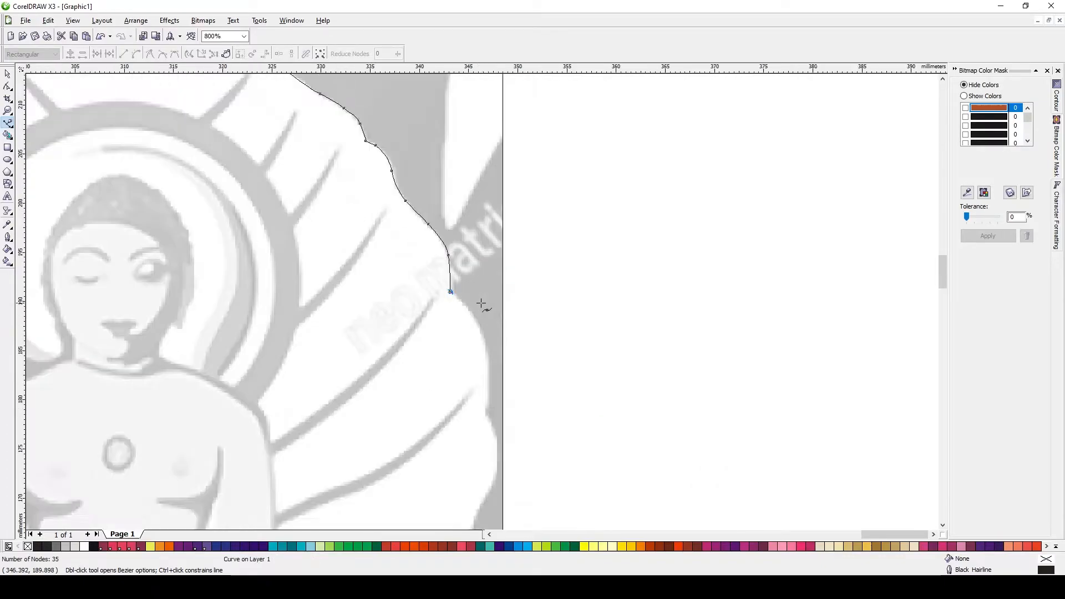
left_click_drag(453, 288, 463, 306)
left_click_drag(488, 361, 497, 434)
scroll(494, 472, "up", 1)
mouse_move(484, 317)
left_mouse_down()
mouse_move(476, 340)
mouse_move(473, 318)
left_mouse_up()
scroll(451, 380, "down", 1)
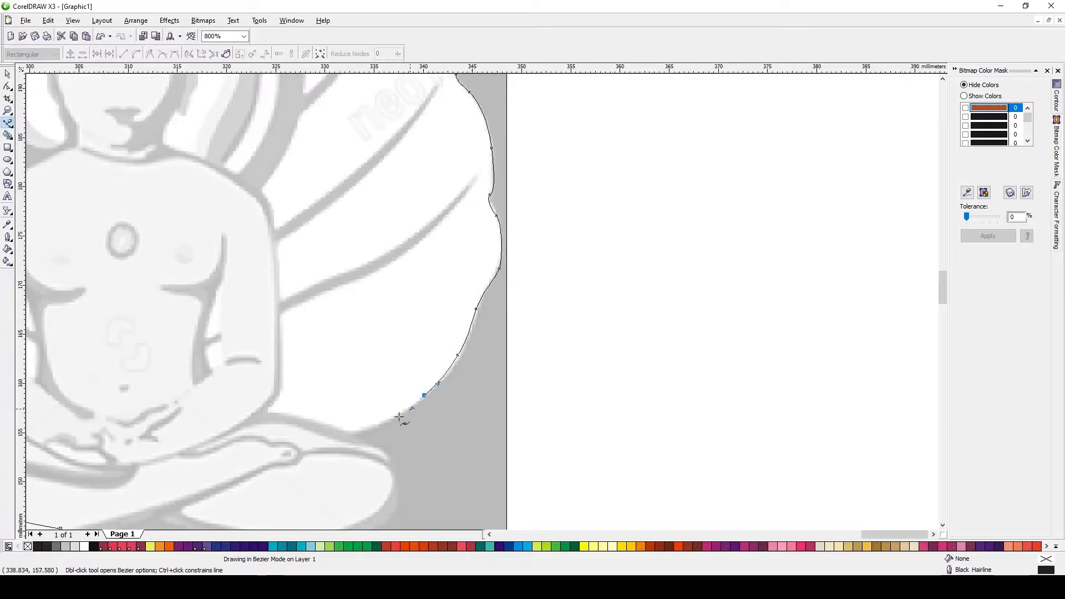
left_click_drag(355, 432, 346, 436)
Close the leaf outline across the bottom beneath the seated figure
scroll(346, 437, "down", 1)
scroll(438, 300, "up", 1)
left_click_drag(471, 326, 391, 342)
left_click(289, 395)
scroll(424, 252, "down", 1)
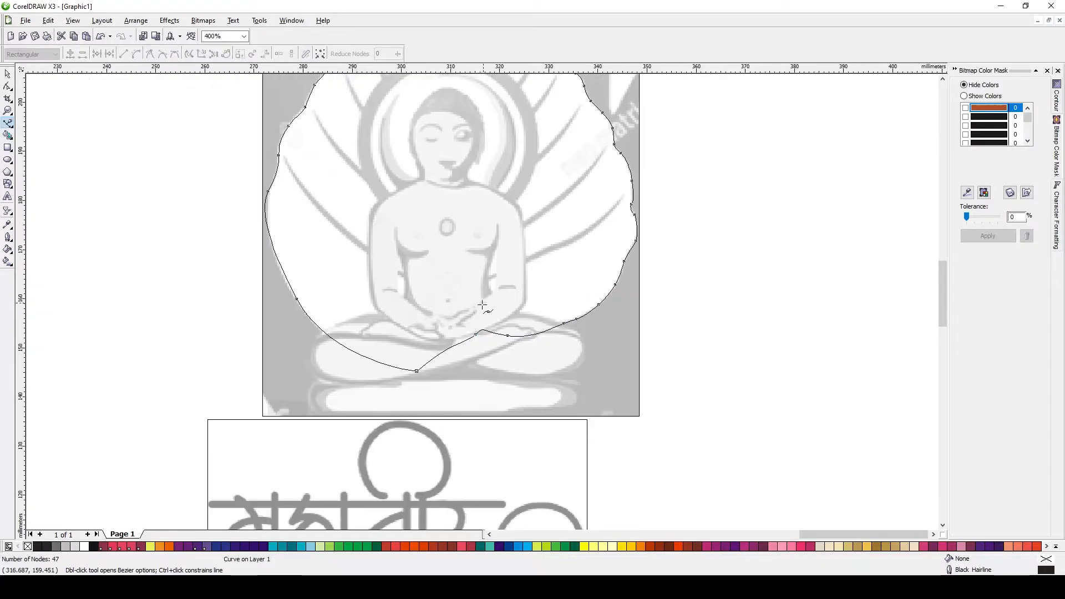
left_click_drag(543, 341, 542, 348)
left_click(417, 371)
key("space")
scroll(483, 299, "up", 3)
Return to the normal colour view and trace the lower left leaf veins with the Bezier tool
left_click(73, 20)
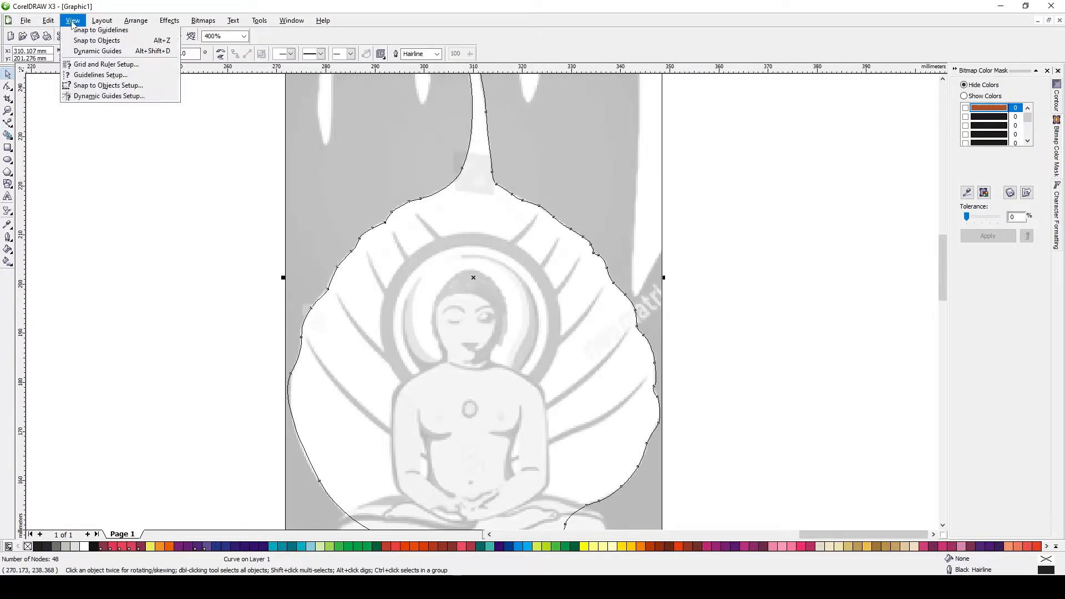
left_click(91, 77)
key("space")
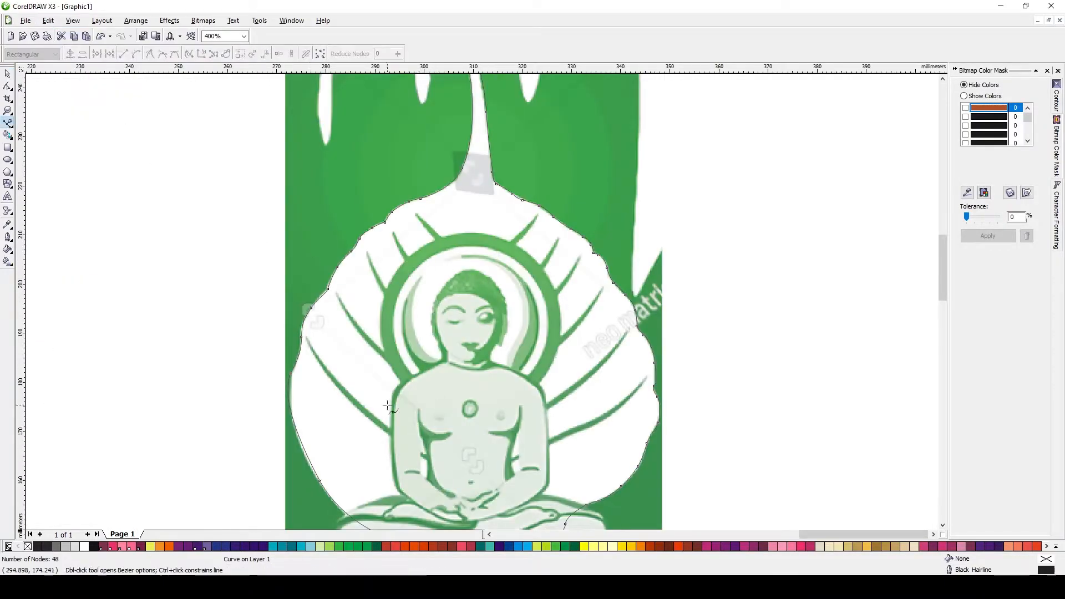
left_click_drag(466, 449, 566, 442)
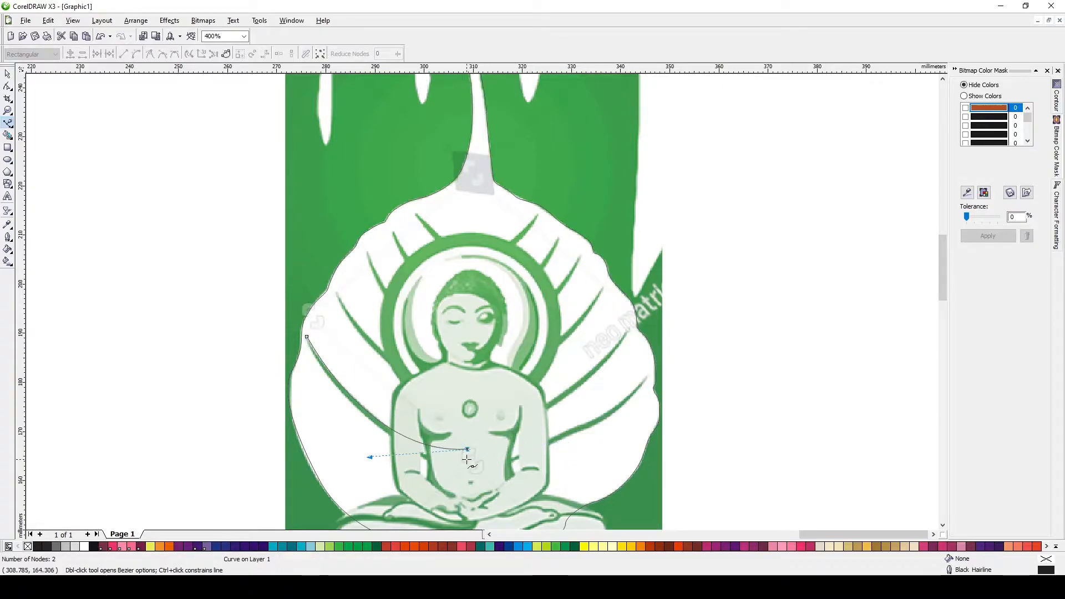
left_click_drag(307, 337, 354, 454)
key("space")
key("space")
left_click_drag(466, 393, 562, 411)
left_click(468, 404)
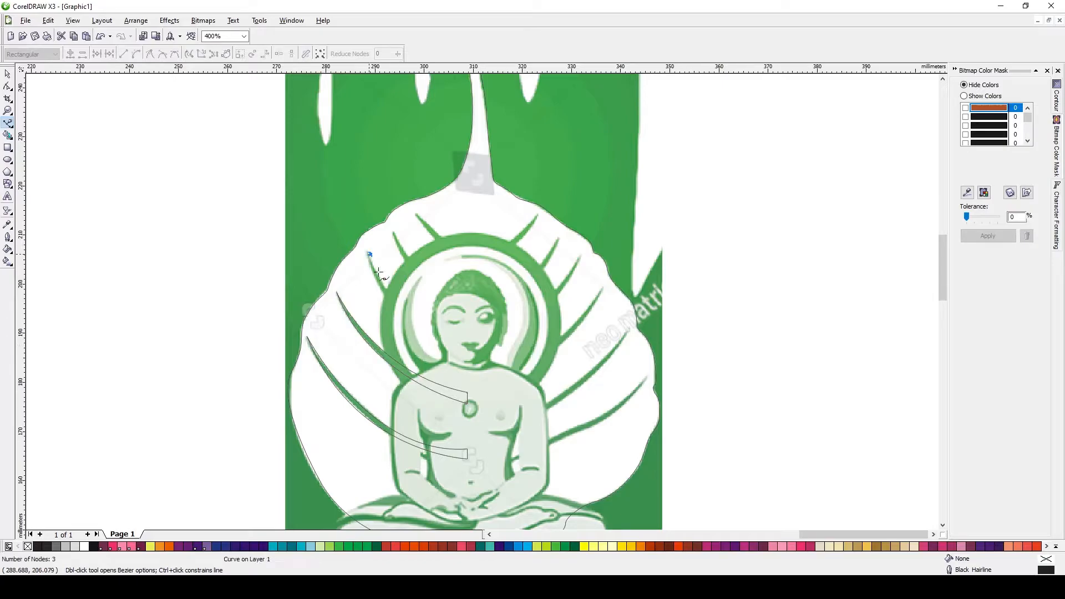
left_click_drag(466, 338, 535, 344)
double_click(467, 338)
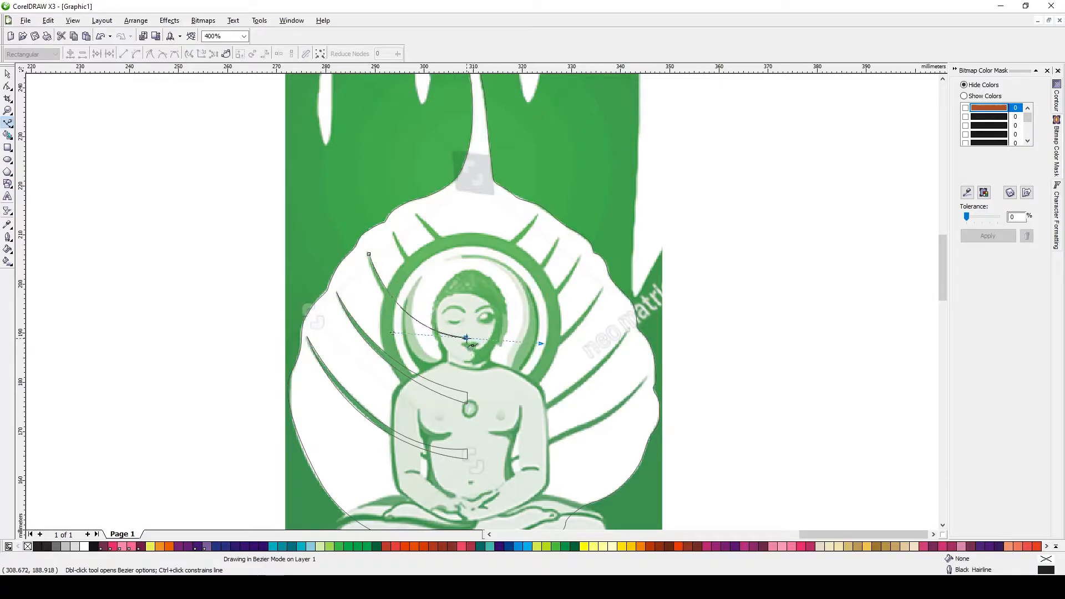
Delete a misdrawn vein and trace the upper left leaf veins ending at the figure's head
mouse_move(369, 255)
left_mouse_down()
mouse_move(376, 327)
mouse_move(464, 303)
left_mouse_up()
scroll(430, 275, "up", 1)
key("space")
right_click(464, 302)
key("Delete")
key("space")
left_click_drag(564, 359, 672, 411)
left_click(564, 359)
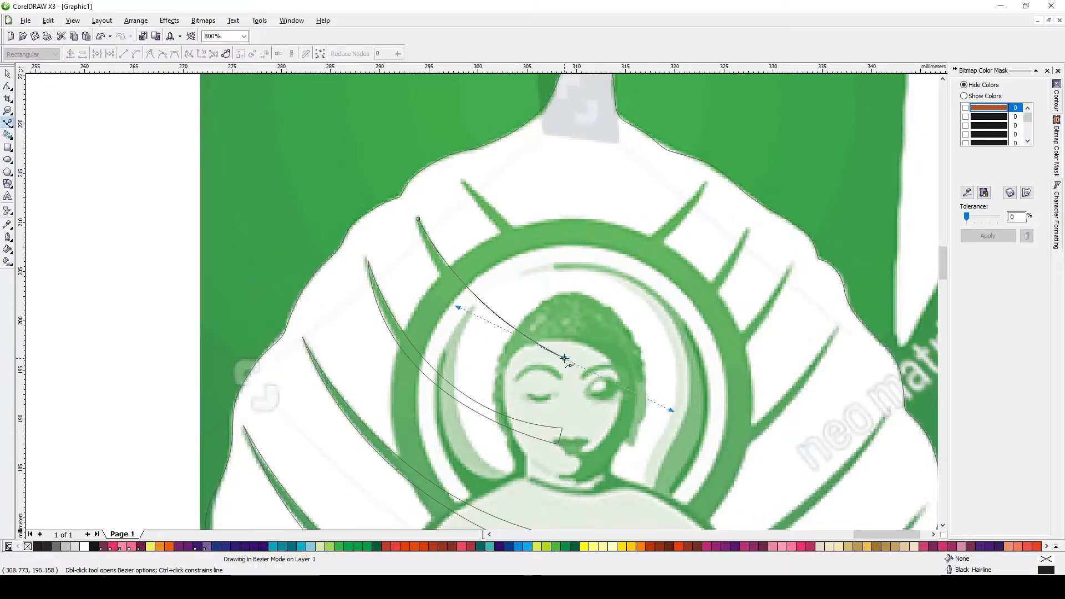
left_click(567, 374)
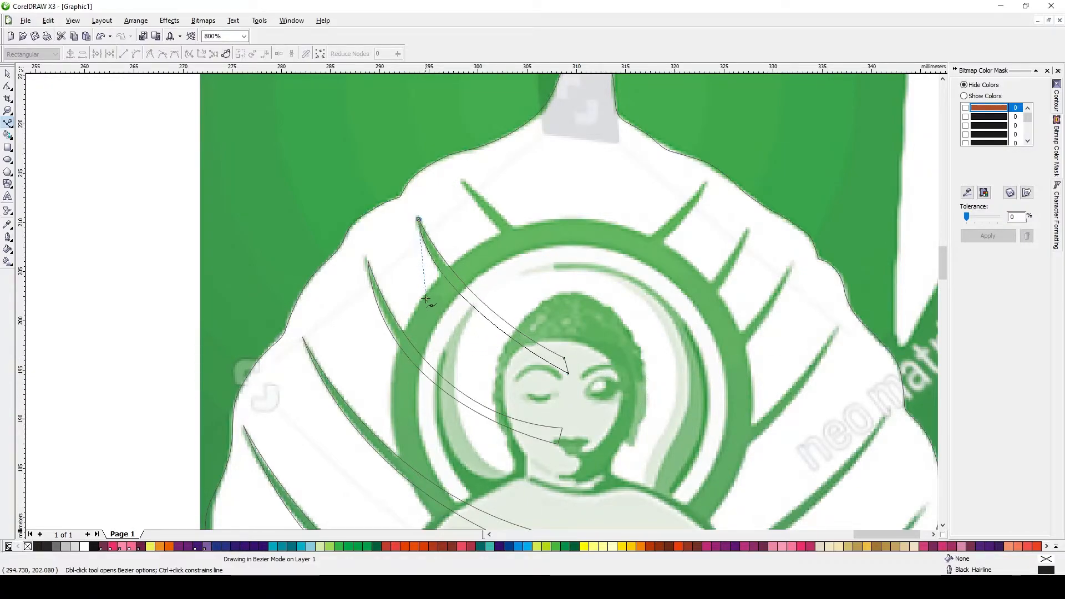
left_click(463, 181)
left_click_drag(576, 273, 596, 281)
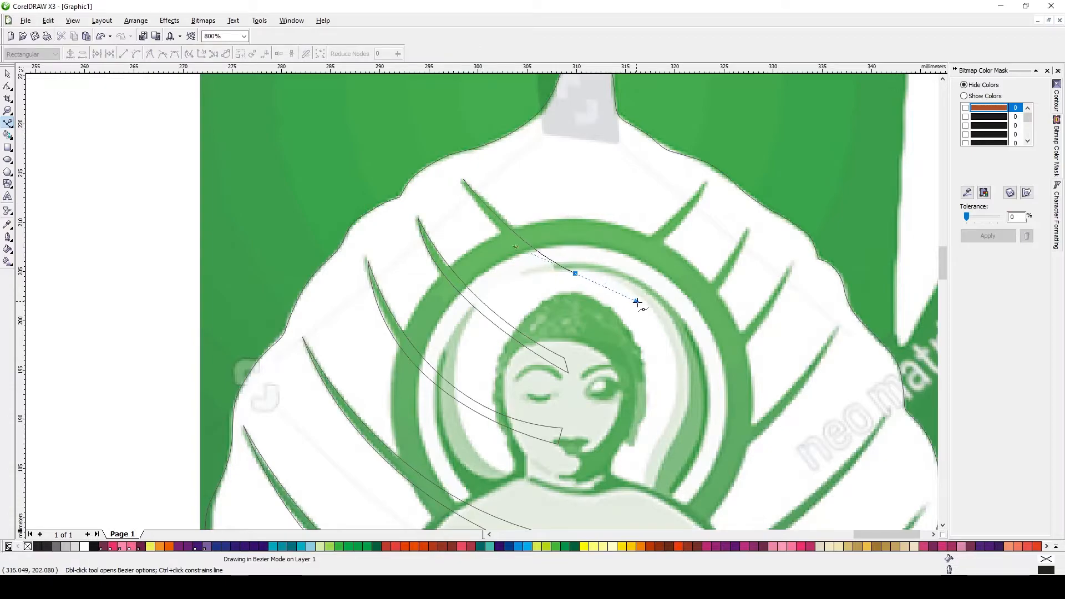
left_click(576, 274)
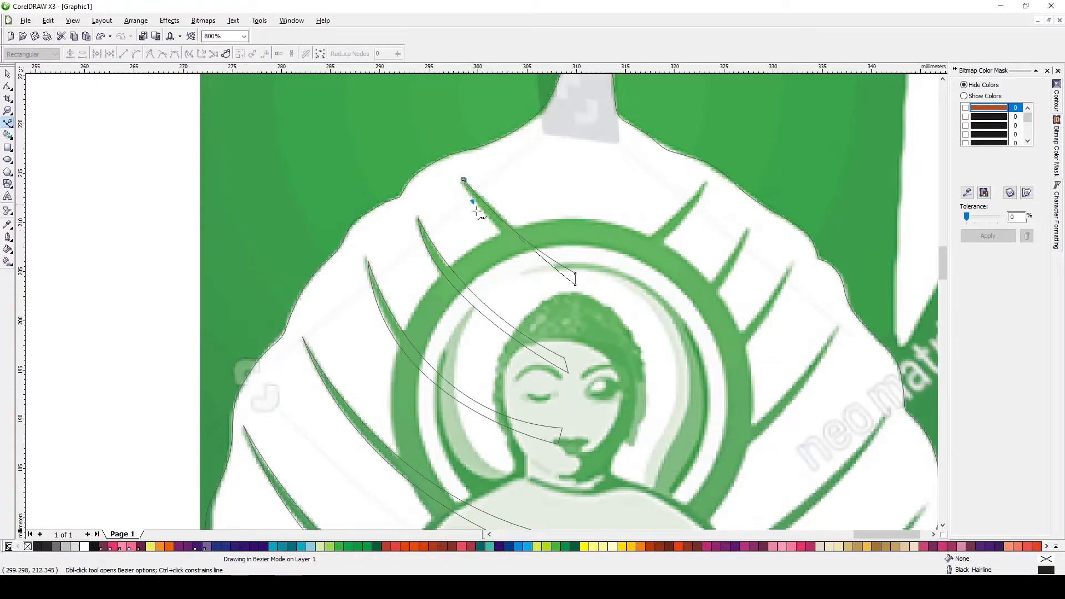
Select all five left vein curves and combine them into one object
key("space")
key("F3")
left_click(469, 267, "shift")
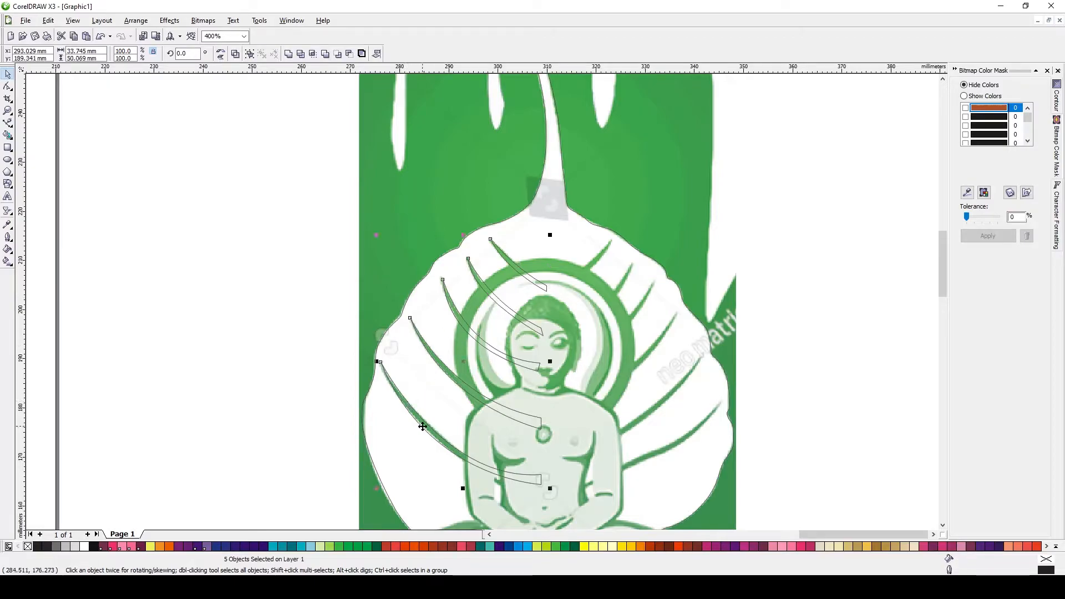
left_click_drag(450, 375, 252, 279)
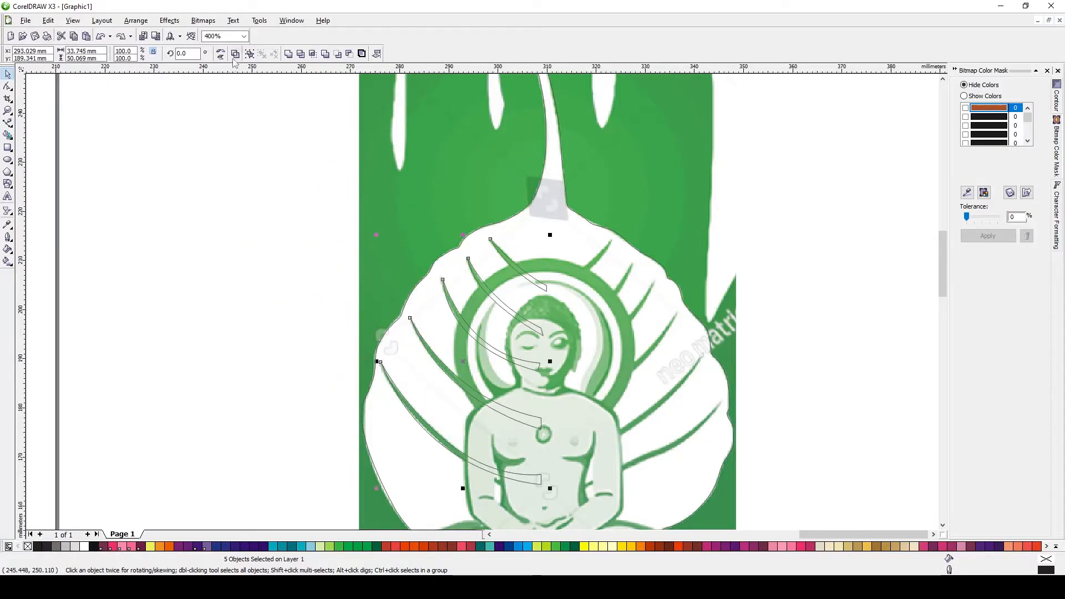
key("ctrl+l")
left_click(450, 546)
key("ctrl+z")
Place a mirrored duplicate of the combined veins on the leaf's right side
left_click_drag(517, 355, 583, 354)
right_click(583, 355)
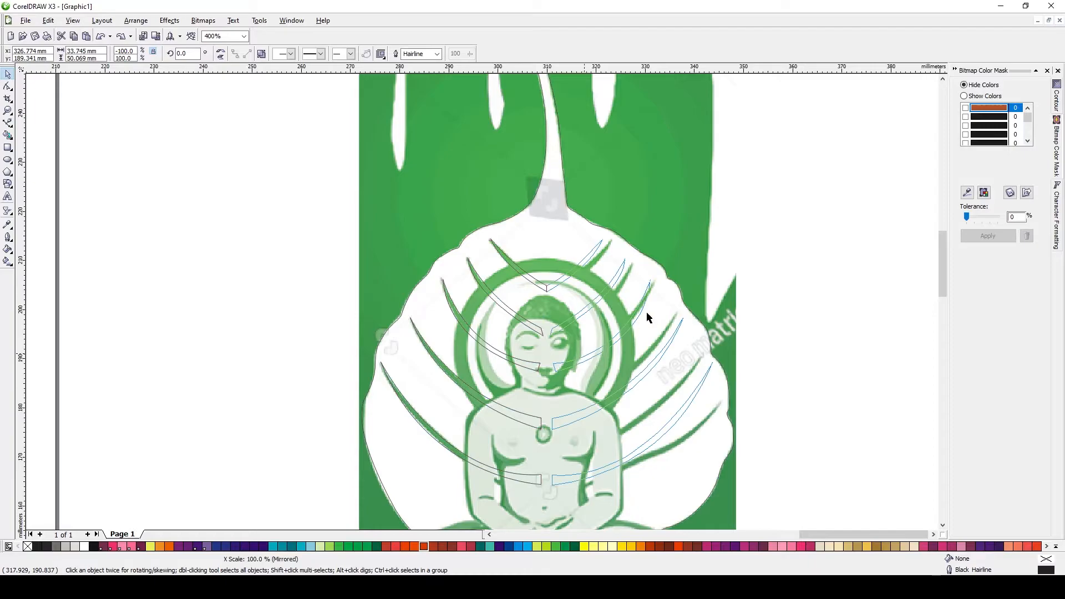
left_click_drag(622, 273, 639, 275)
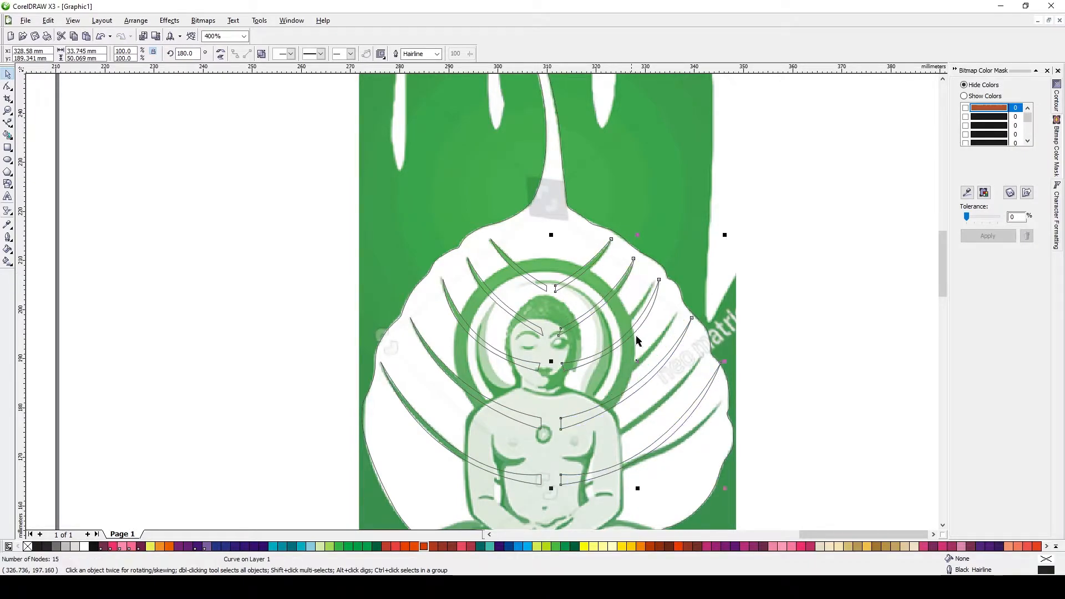
scroll(648, 352, "down", 1)
scroll(482, 302, "up", 1)
left_click(261, 53)
Adjust the mirrored veins' nodes around the figure and delete a stray segment
left_click_drag(521, 281, 543, 299)
left_click(528, 316)
left_click(647, 344)
left_click(518, 337)
left_click_drag(518, 337, 515, 335)
left_click_drag(478, 268, 495, 294)
left_click(453, 238)
left_click(525, 358)
left_click_drag(544, 331, 569, 360)
left_click(540, 359)
key("Delete")
Reshape the lower right vein curves with the Shape tool so their nodes follow the leaf veins in the image
left_click(11, 125)
left_click(40, 129)
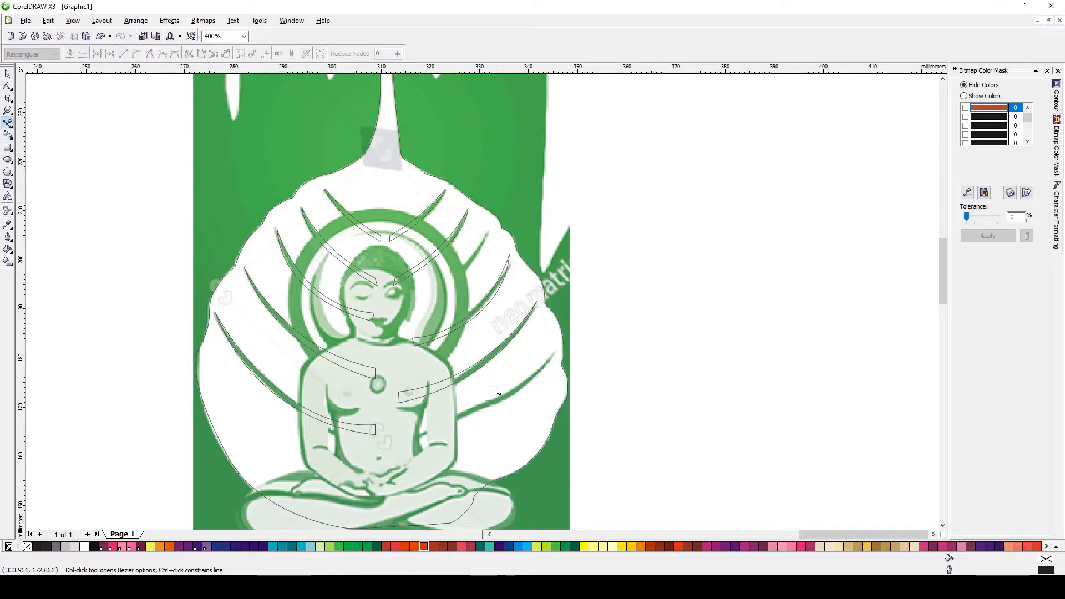
scroll(497, 393, "up", 1)
left_click(336, 417)
left_click_drag(419, 375, 453, 363)
left_click_drag(527, 326, 564, 303)
left_click_drag(613, 227, 613, 226)
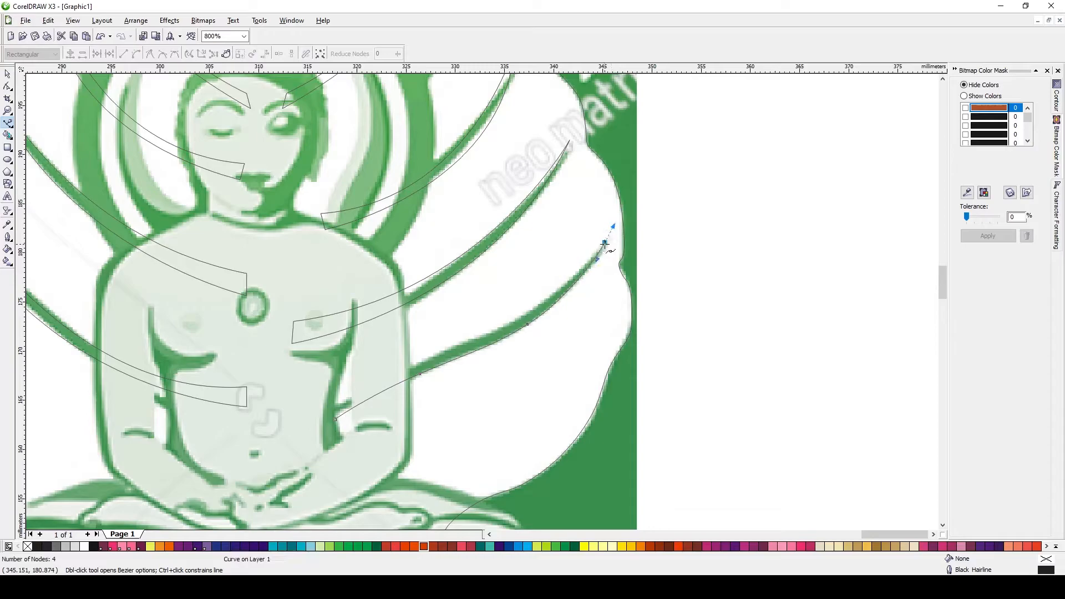
left_click_drag(517, 320, 510, 322)
left_click_drag(334, 419, 376, 371)
scroll(409, 223, "down", 1)
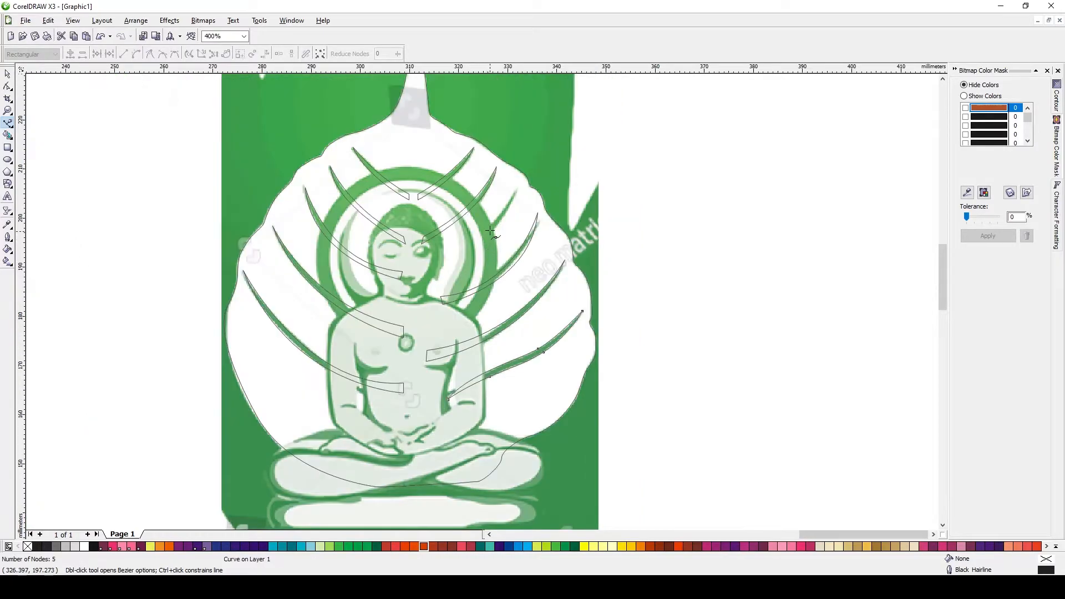
Select the right-side vein curves together and combine them into one object
scroll(491, 233, "up", 1)
key("space")
left_click_drag(466, 228, 508, 268)
right_click(509, 268)
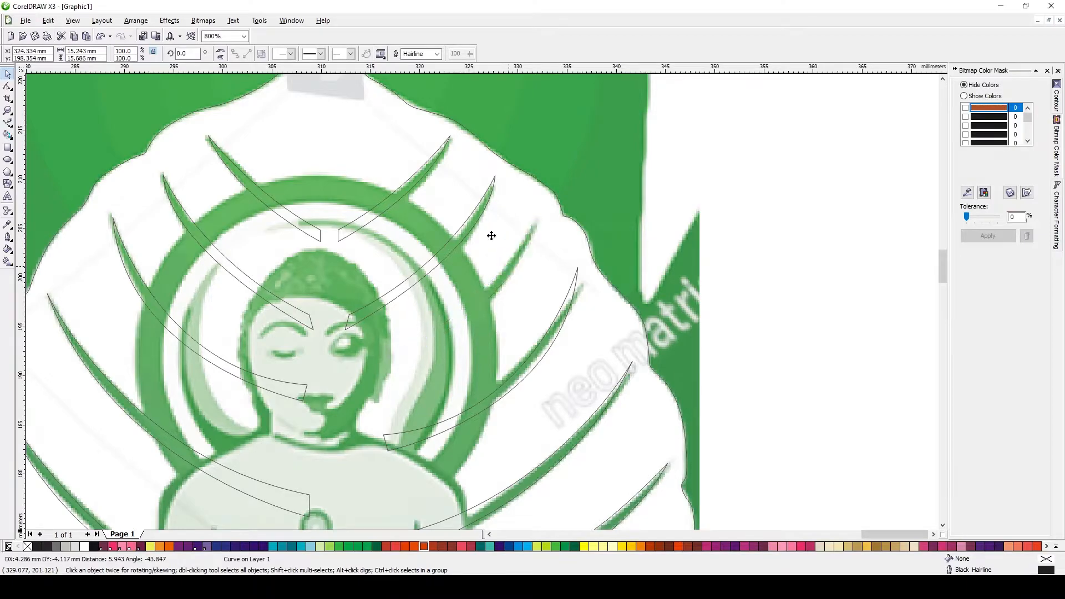
left_click(475, 213, "shift")
left_click(425, 173, "shift")
left_click(544, 334, "shift")
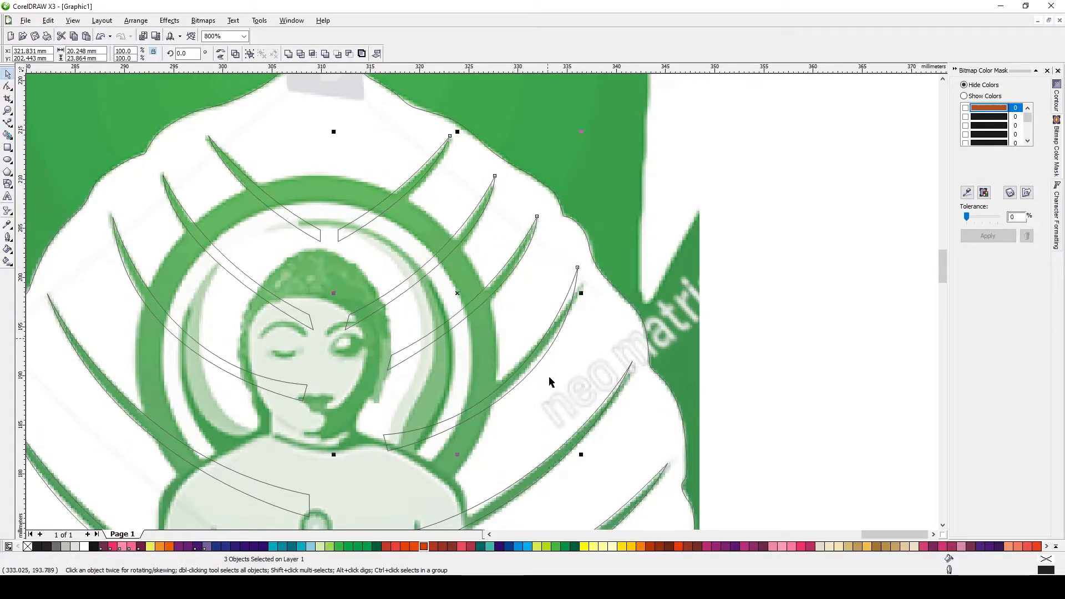
scroll(548, 374, "down", 1)
left_click(491, 393, "shift")
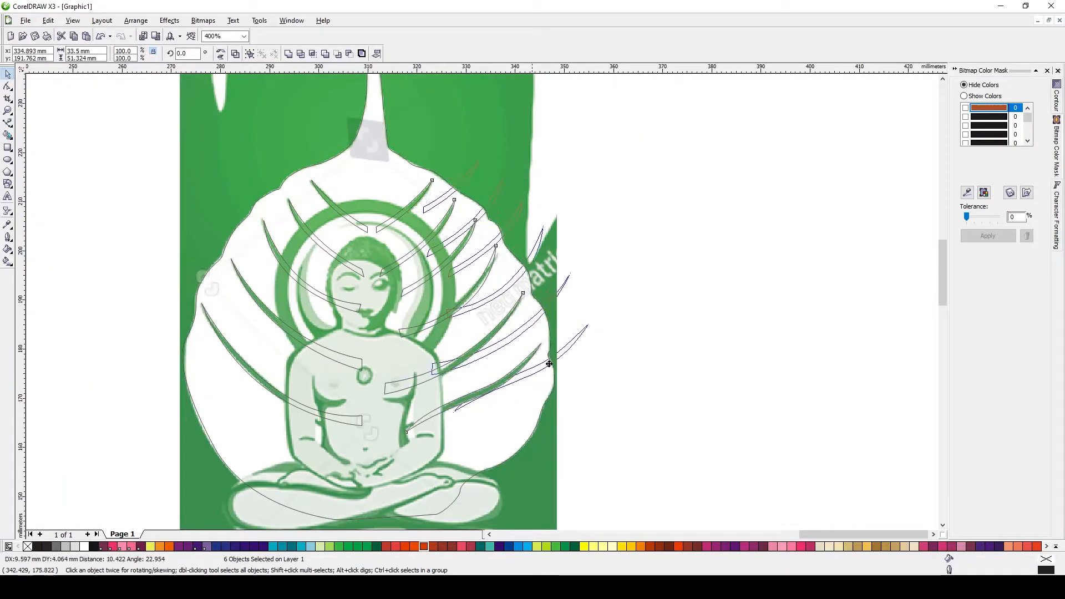
key("ctrl+l")
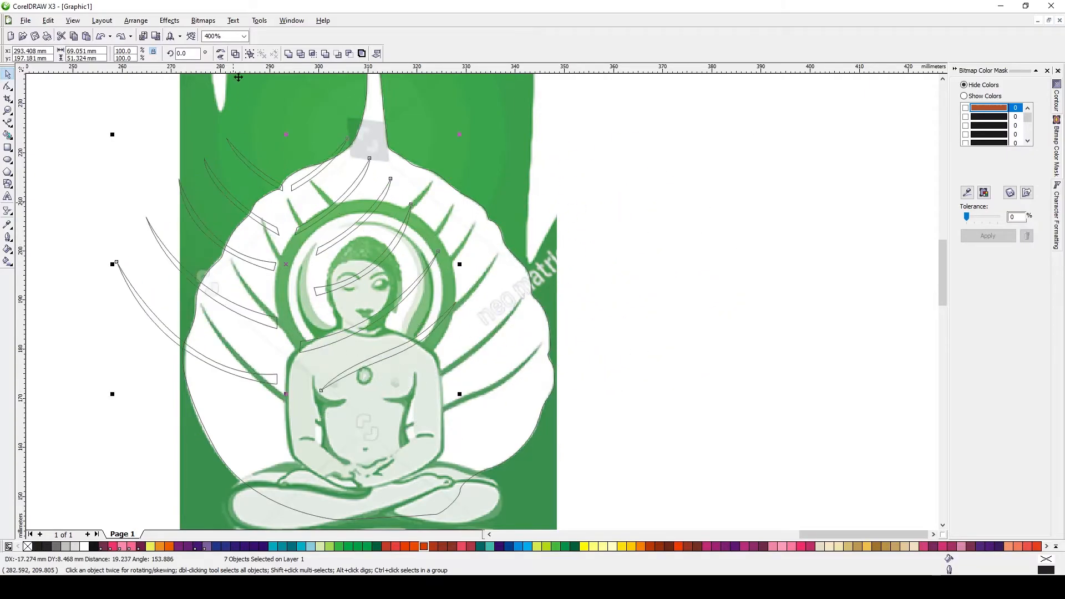
Move the traced leaf and veins off the reference image and delete the reference image
scroll(488, 290, "down", 1)
left_click(483, 268, "shift")
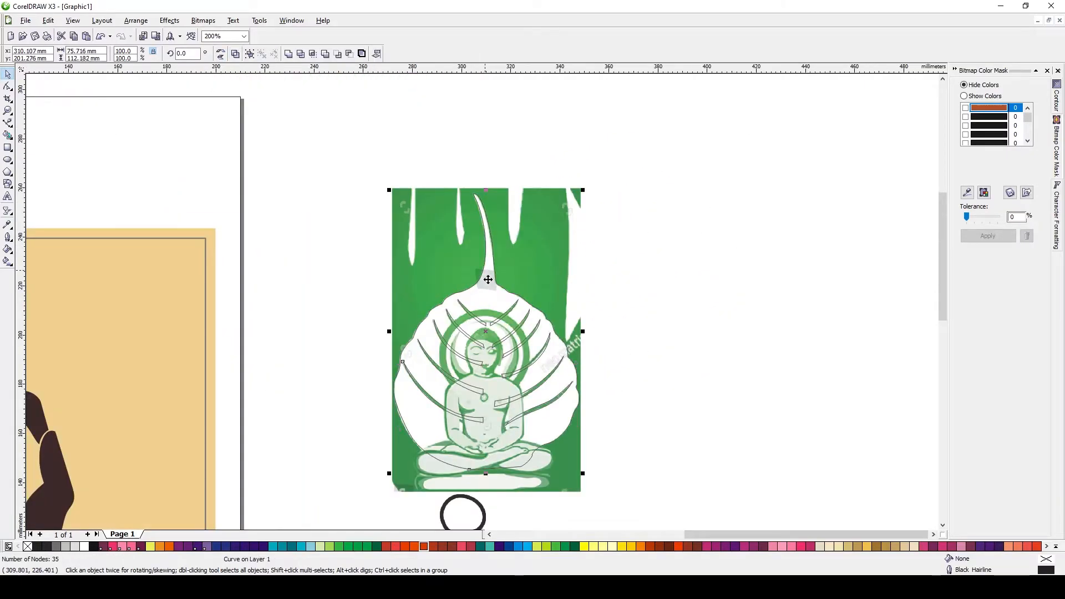
left_click_drag(487, 280, 798, 243)
left_click(481, 312)
key("Delete")
Select the traced leaf drawing and move it beside the poster page
scroll(685, 283, "down", 1)
left_click_drag(452, 236, 626, 405)
left_click_drag(535, 348, 311, 356)
scroll(219, 369, "down", 1)
scroll(480, 308, "up", 1)
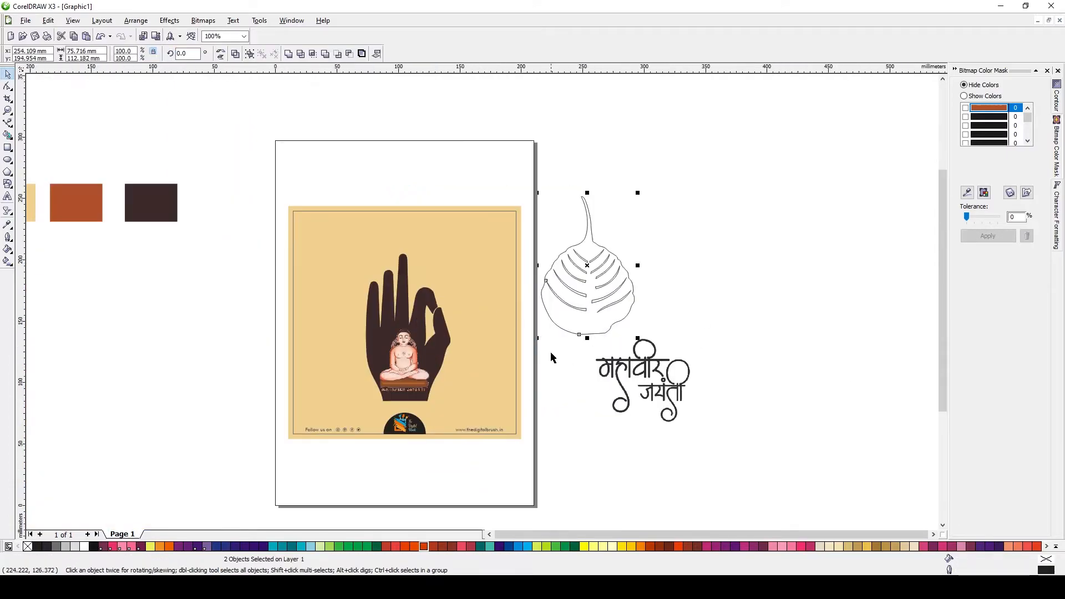
Copy the beige background's properties onto the leaf outline with Copy Properties From
left_click(571, 323)
key("alt+e")
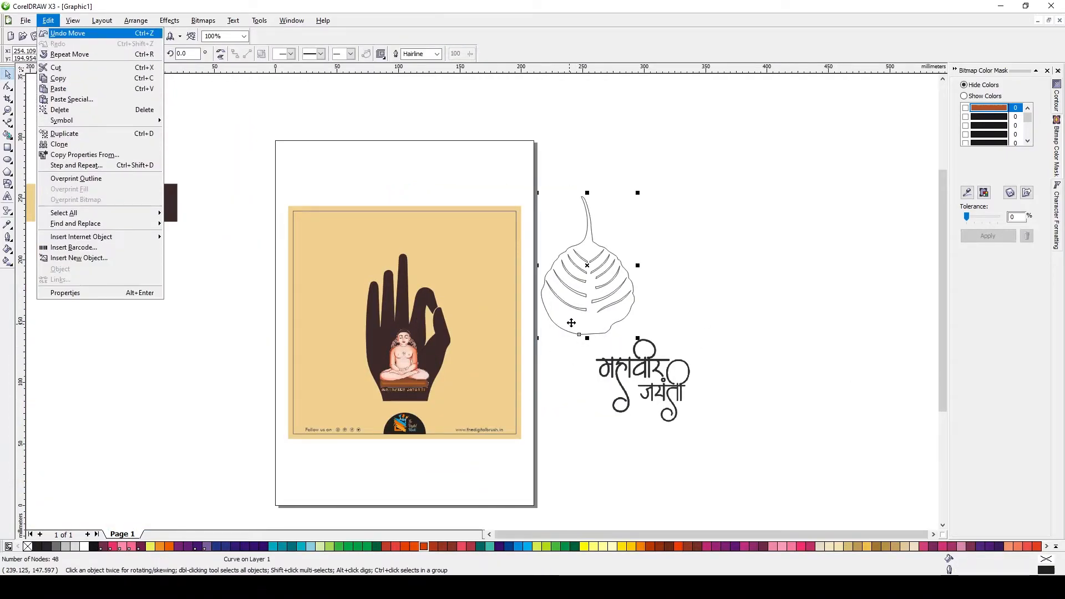
key("m")
left_click(544, 311)
left_click(471, 248)
Copy the brown swatch's properties onto the combined veins
left_click(564, 300)
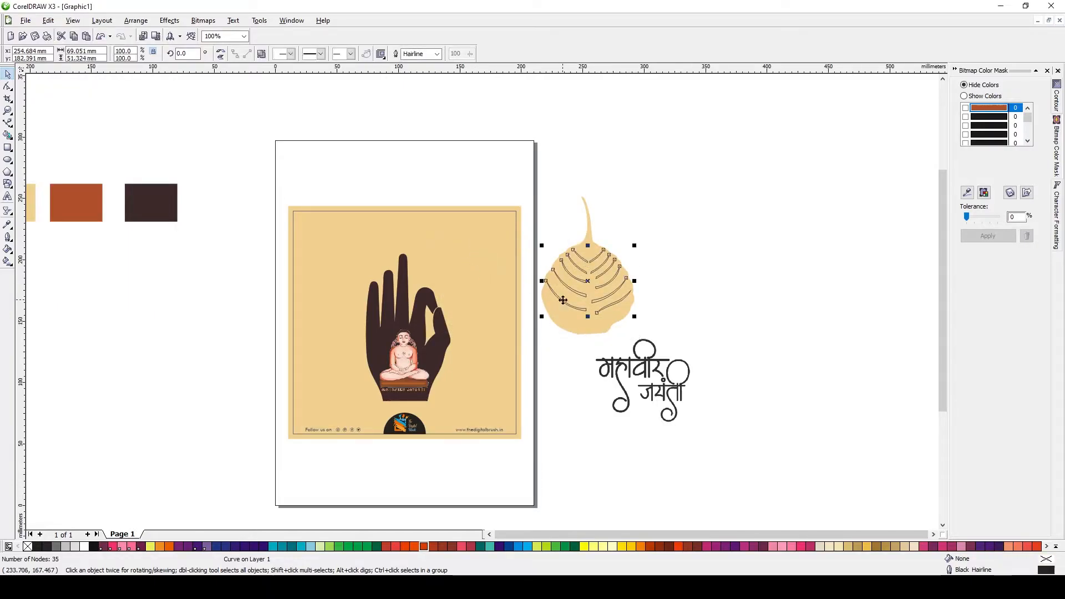
key("alt+e")
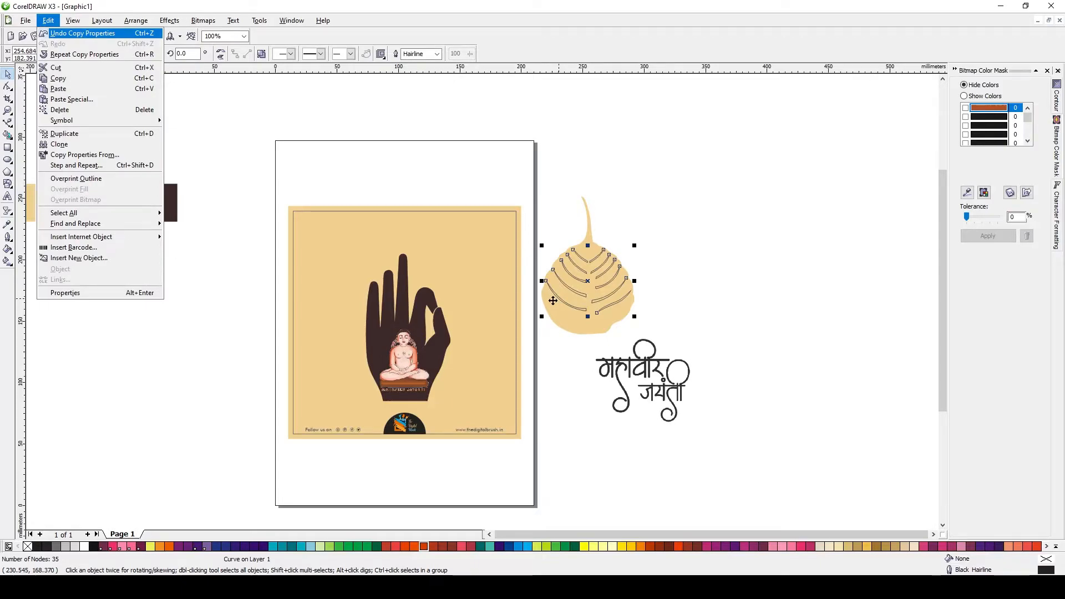
key("m")
left_click(541, 311)
left_click(65, 207)
Group the leaf and veins and center the group on the page
key("ctrl+g")
key("p")
scroll(411, 333, "up", 1)
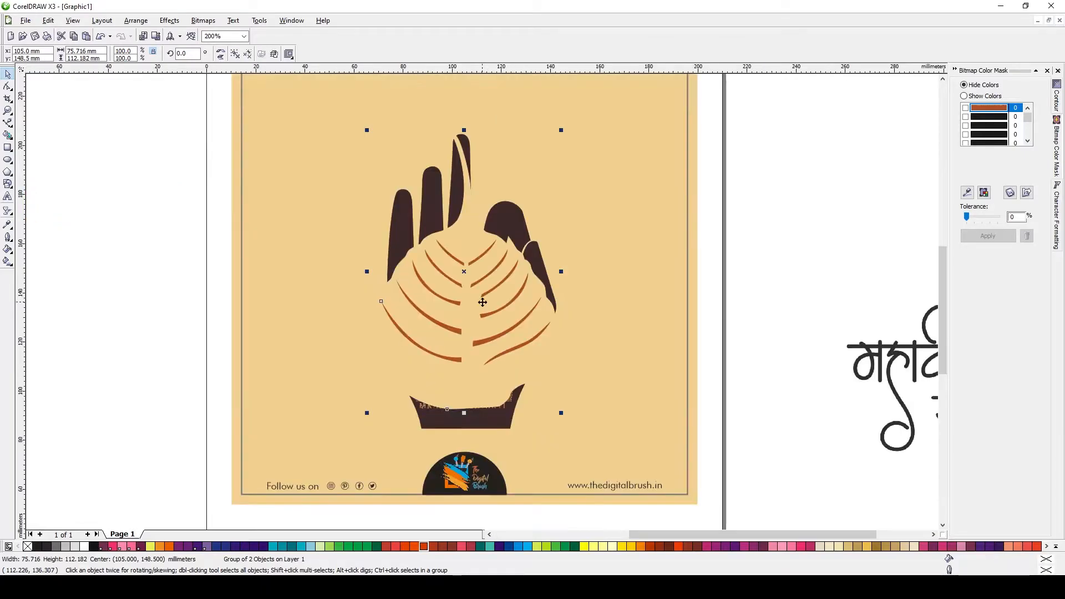
Scale the leaf group down to about 64% so it sits inside the hand's palm
left_click(427, 413, "ctrl")
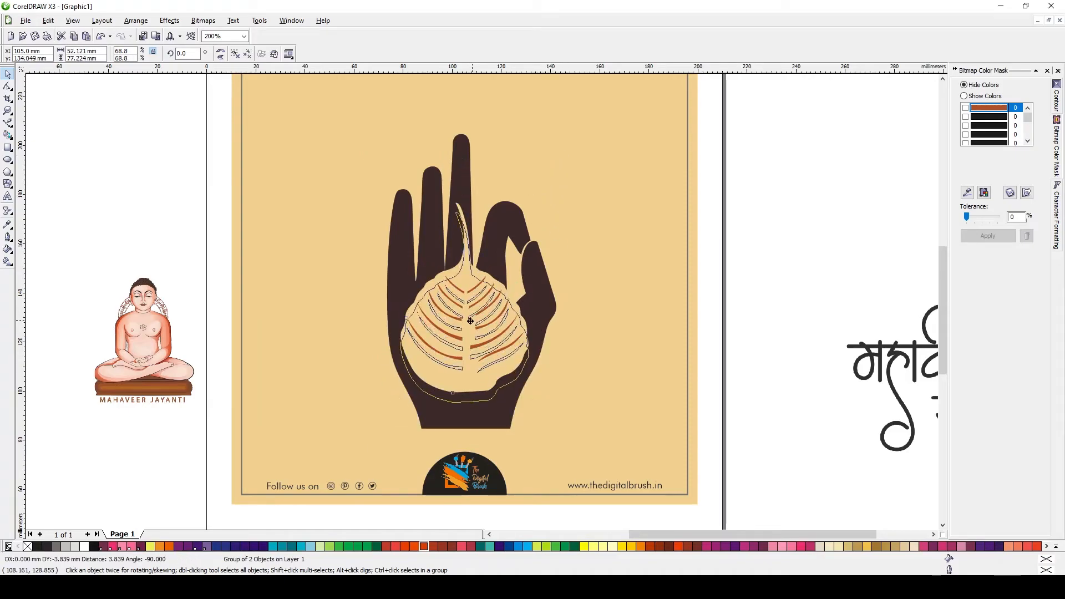
left_click_drag(465, 320, 465, 350)
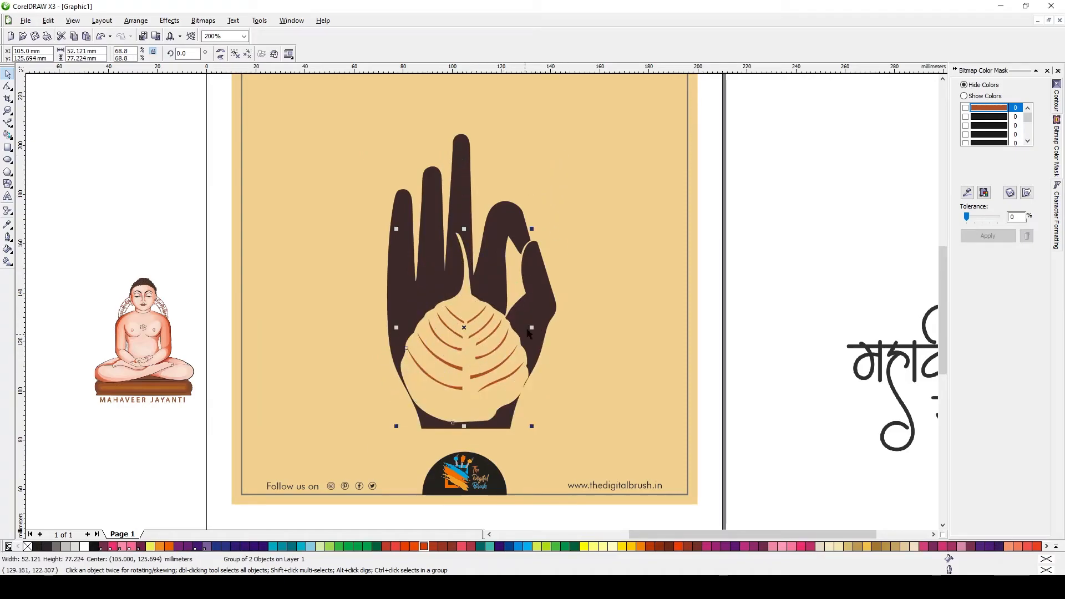
left_click_drag(533, 227, 528, 235)
left_click(537, 313, "shift")
key("c")
key("Escape")
left_click(489, 398)
key("ctrl+z")
key("Escape")
left_click_drag(469, 383, 470, 386)
key("ctrl+z")
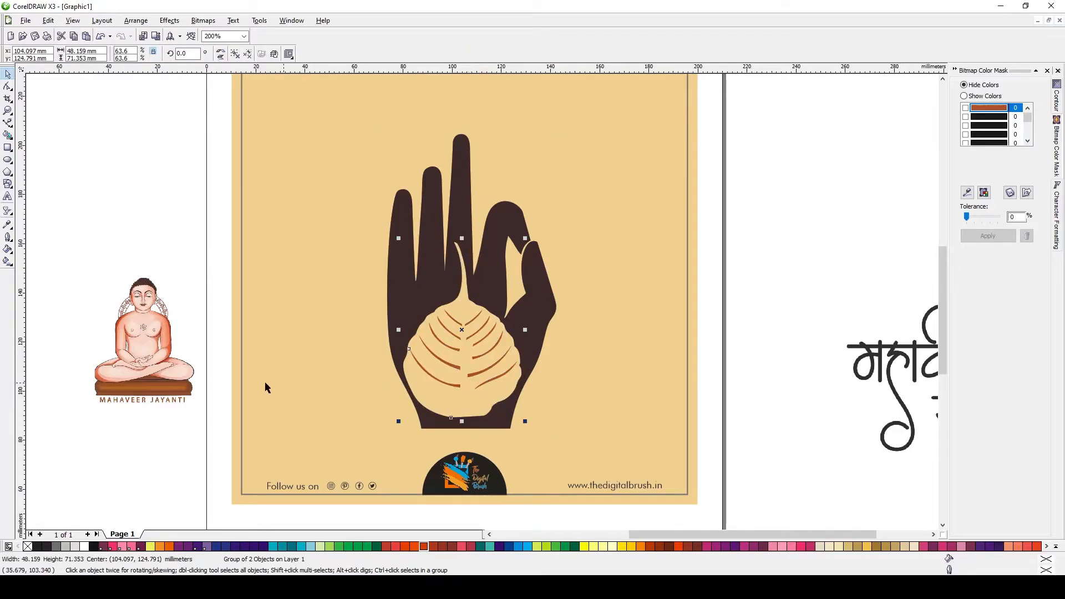
Center the Mahaveer figure image on the page and move it down onto the leaf
left_click(146, 363)
key("p")
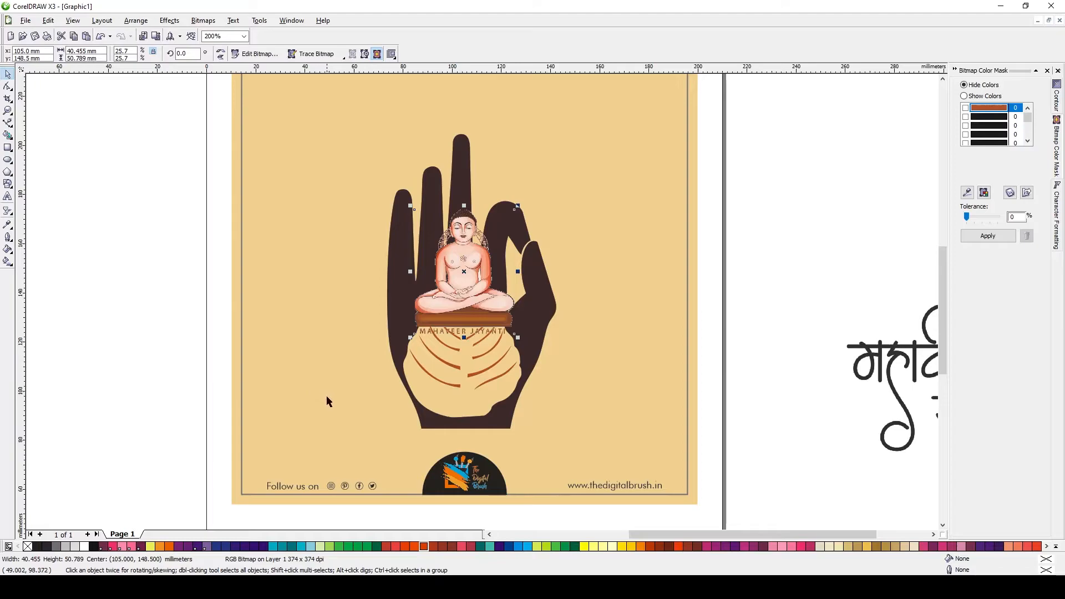
left_click_drag(461, 289, 464, 365)
Stretch the leaf group vertically to about 73.6 mm tall
left_click(462, 262)
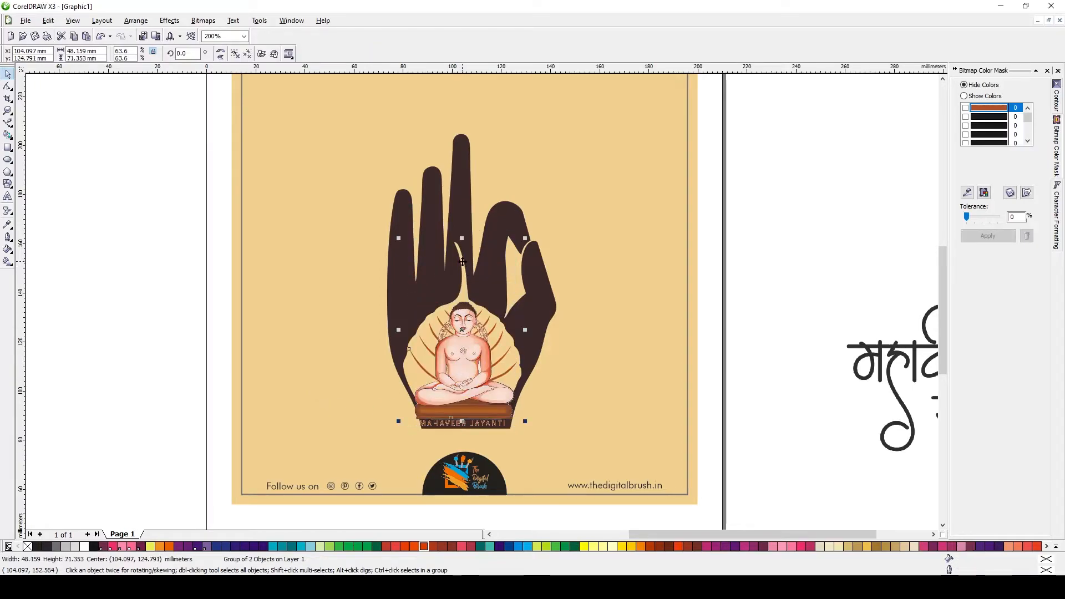
scroll(452, 309, "up", 1)
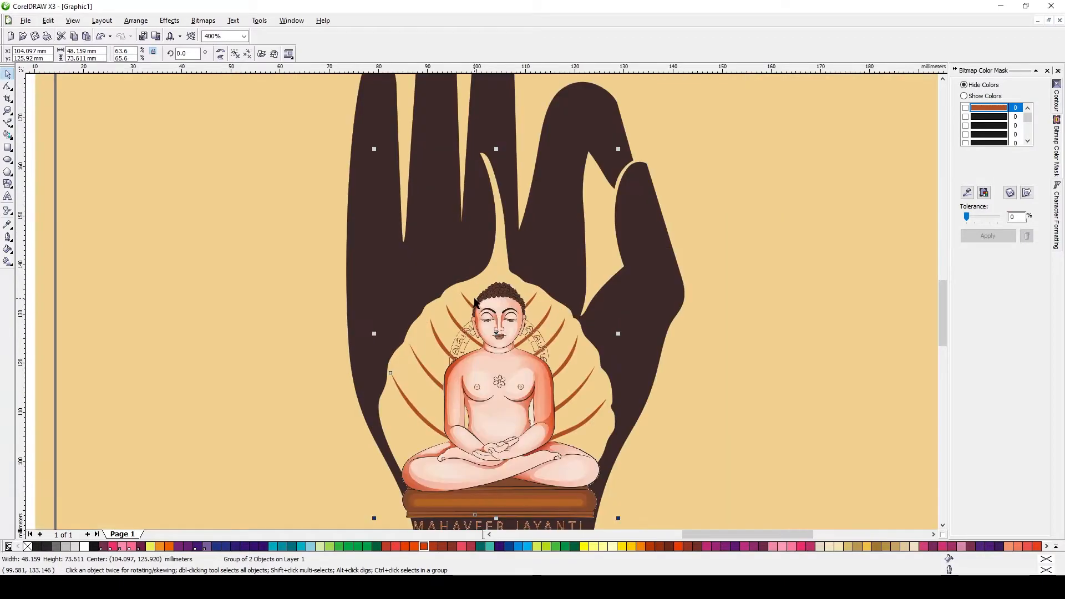
left_click_drag(497, 150, 499, 135)
left_click_drag(498, 258, 498, 254)
Crop the MAHAVEER JAYANTI text off the bottom of the figure image with the Shape tool
left_click(498, 401, "ctrl")
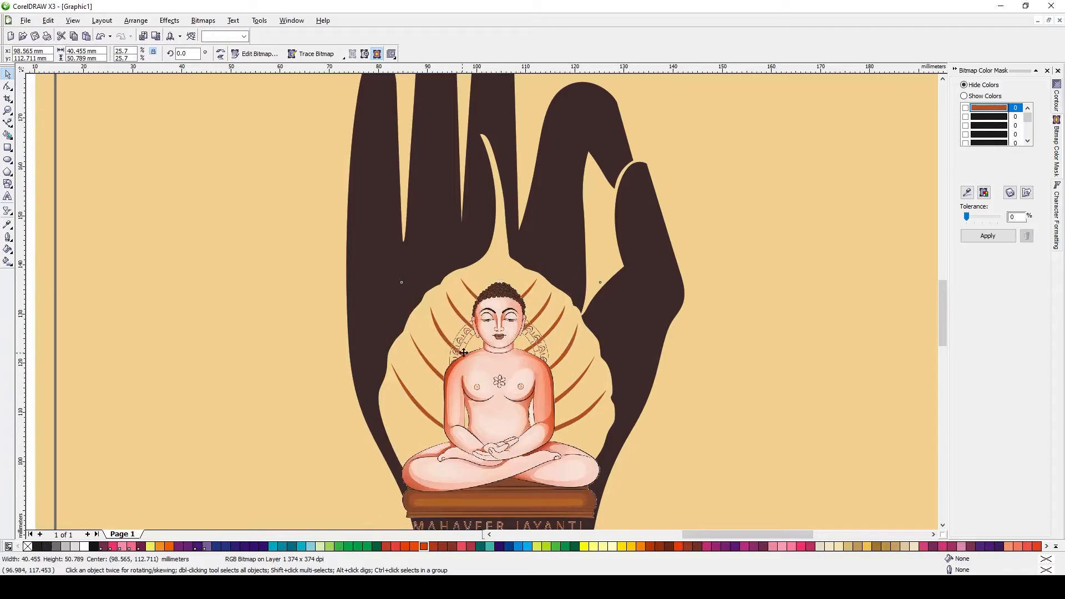
left_click(7, 86)
scroll(388, 488, "down", 1)
scroll(470, 467, "up", 1)
left_click_drag(345, 345, 713, 400)
key("Up")
scroll(414, 394, "down", 1)
Move the cropped figure image down about 2.5 mm
key("space")
scroll(485, 275, "up", 1)
left_click_drag(462, 354, 461, 366)
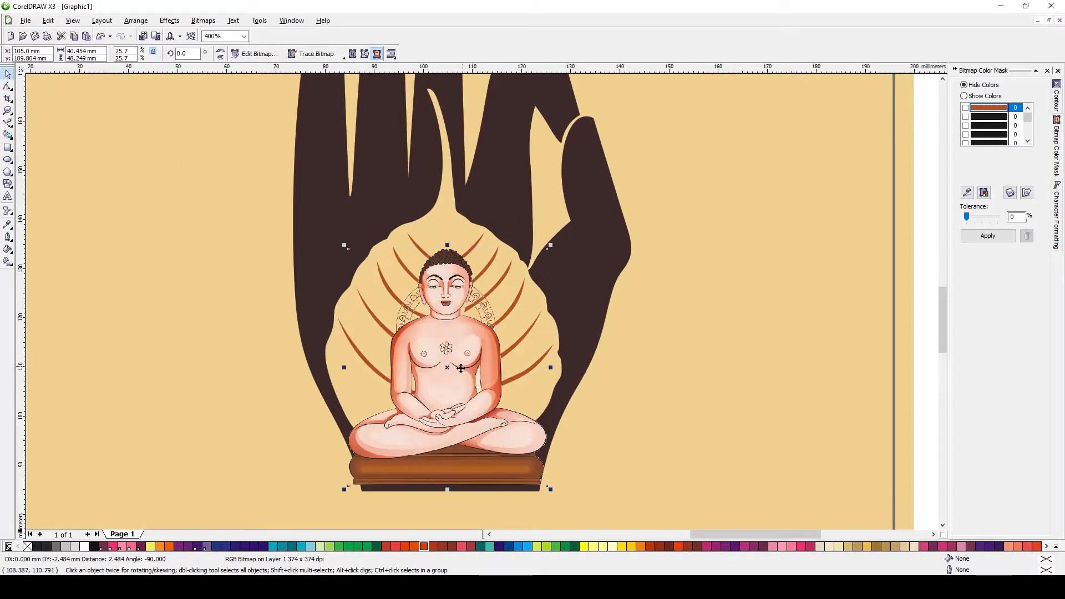
Draw a circle about 21.5 mm wide around the figure's head and center it on the figure
key("F7")
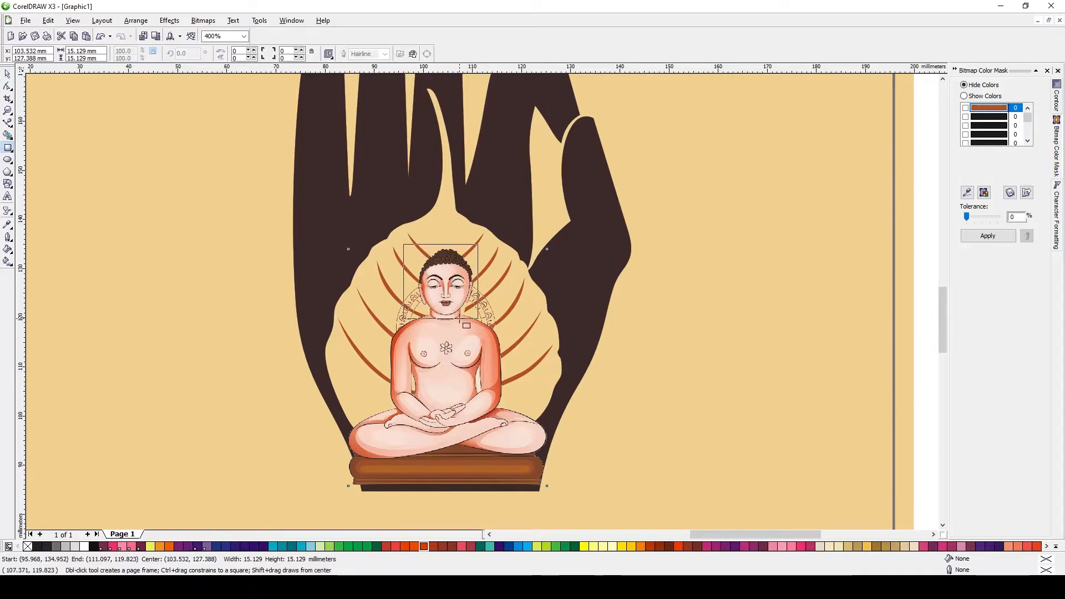
left_click_drag(443, 282, 494, 334)
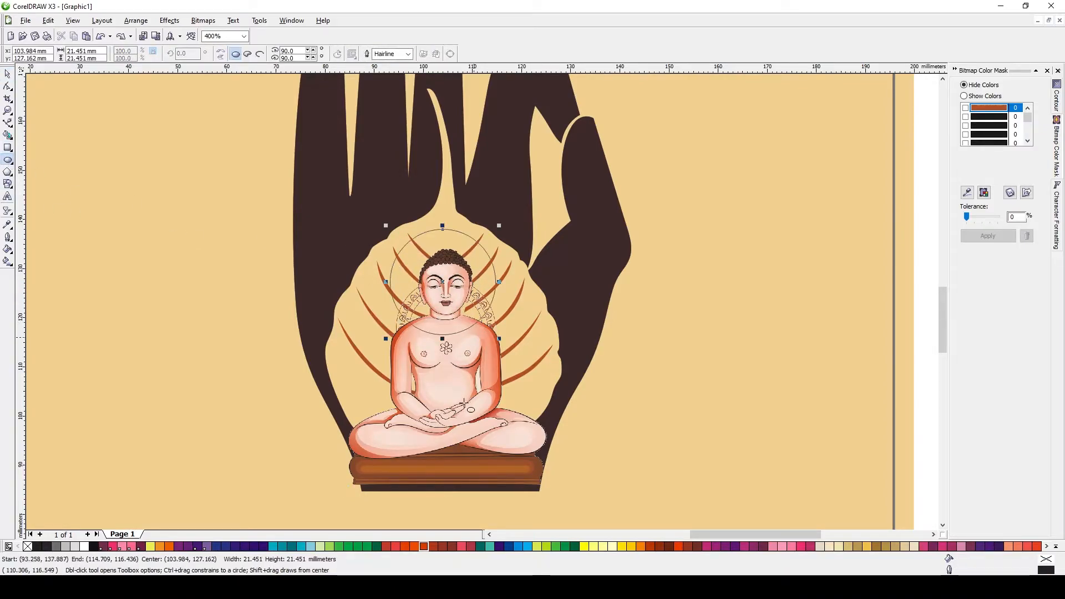
key("space")
left_click(452, 377, "shift")
key("c")
key("Escape")
left_click_drag(456, 231, 454, 231)
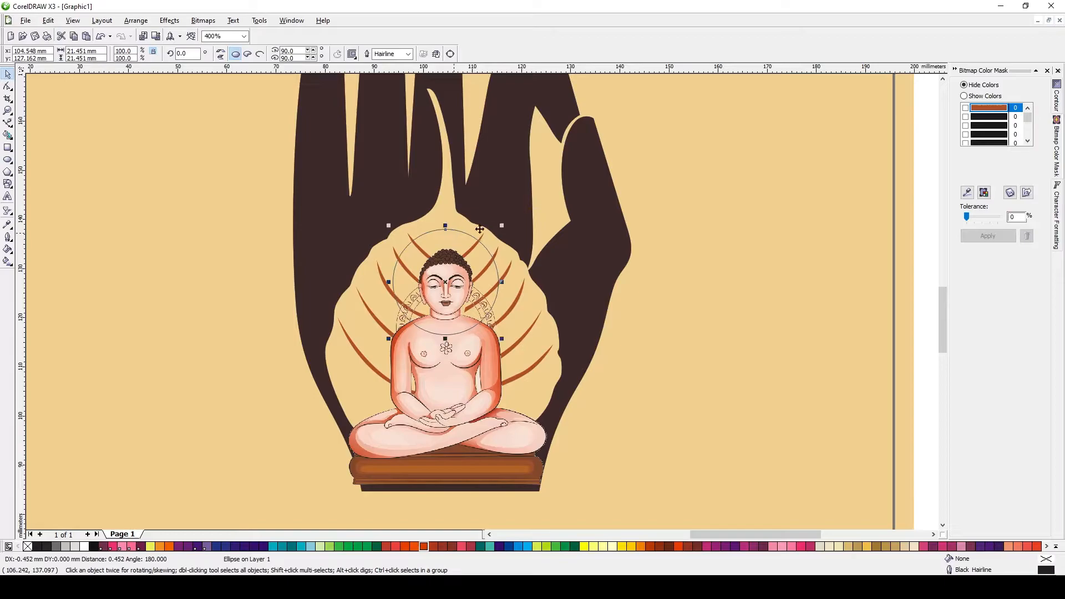
Copy the leaf's properties onto the circle and enlarge it to about 23.5 mm
key("alt+e")
key("m")
left_click(544, 311)
left_click(445, 359)
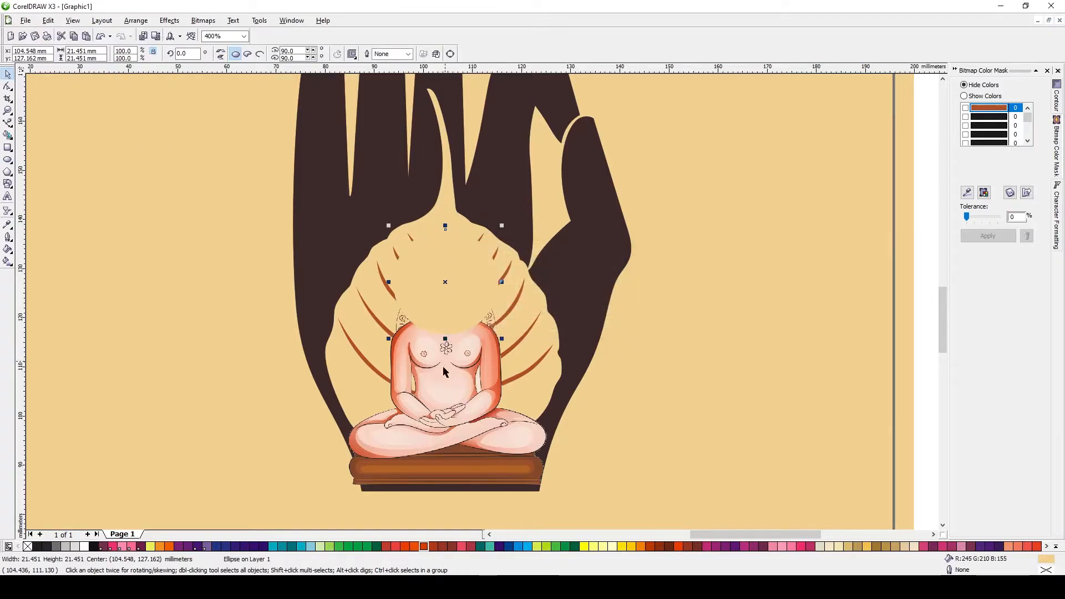
left_click(440, 361)
left_click(438, 238)
left_click_drag(501, 225, 507, 221)
Copy brown colour properties onto the circle to form a brown ring around the figure's head
key("alt+e")
key("m")
left_click(543, 311)
left_click(523, 369)
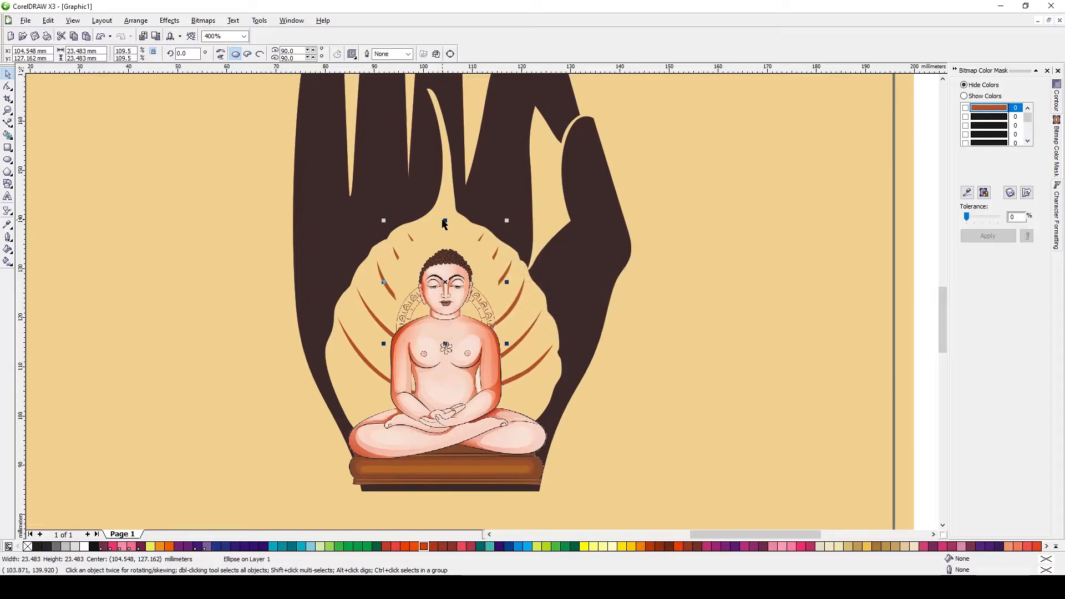
key("alt+e")
key("m")
left_click(543, 309)
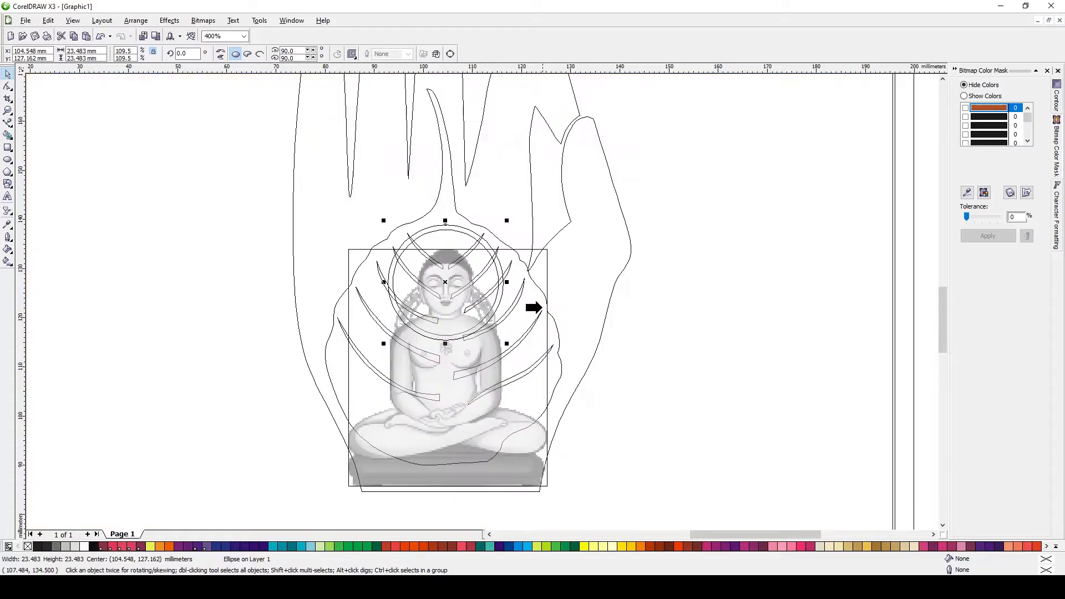
left_click(538, 314)
scroll(538, 314, "down", 2)
key("alt+e")
key("m")
left_click(544, 310)
left_click(175, 180)
scroll(516, 327, "up", 2)
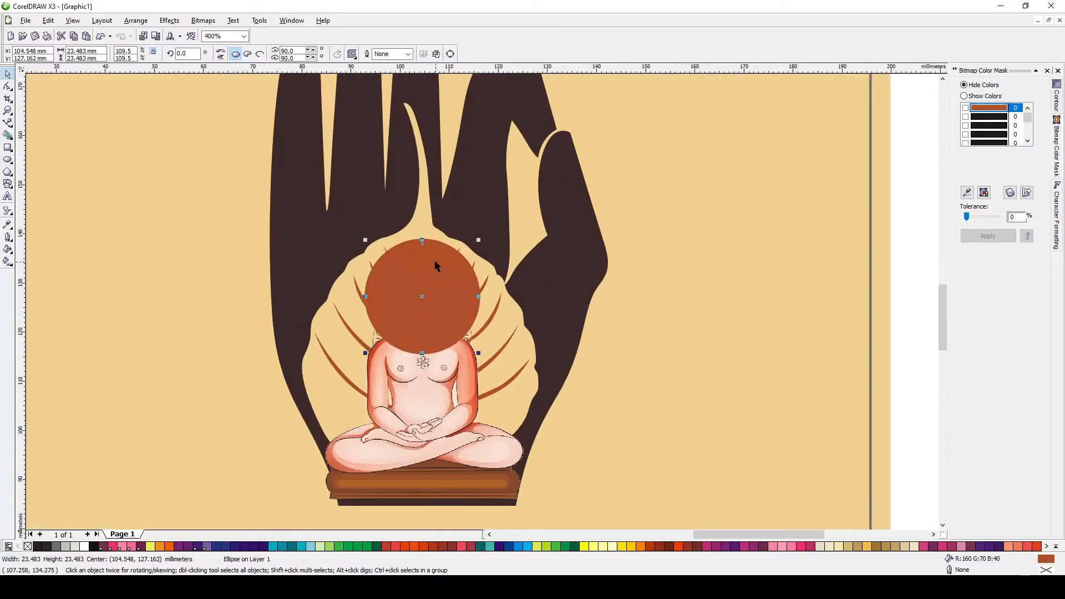
key("ctrl+z")
left_click(449, 360)
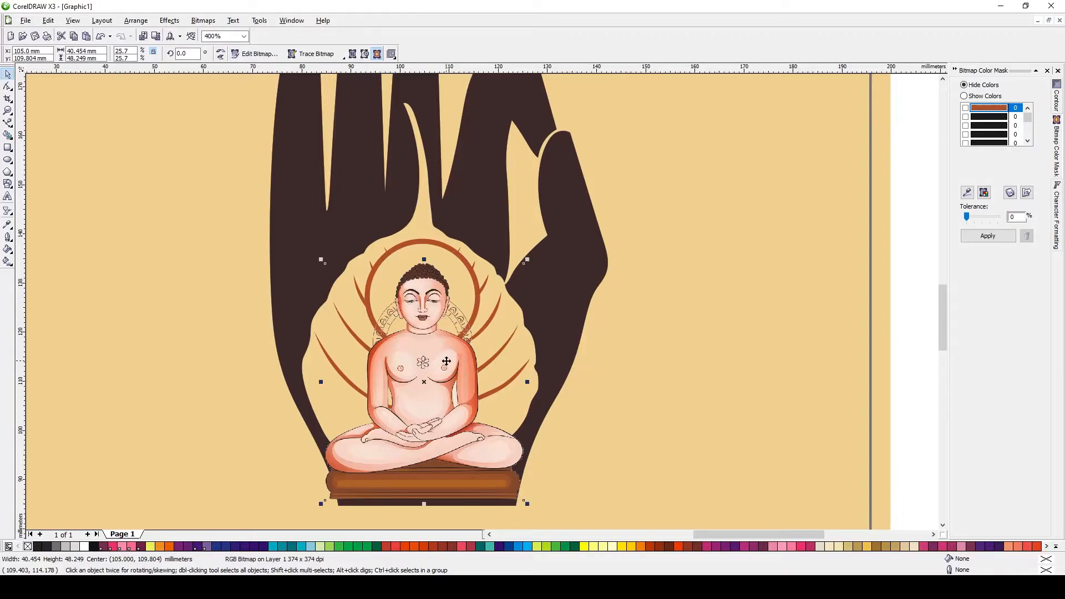
key("Escape")
Place a smaller circle about 14.2 mm wide inside the brown ring behind the head
scroll(482, 301, "up", 1)
left_click(493, 226)
left_click(467, 197, "shift")
left_click_drag(569, 188, 559, 197)
left_click_drag(451, 307, 450, 286)
left_click_drag(559, 177, 523, 213)
left_click(450, 209)
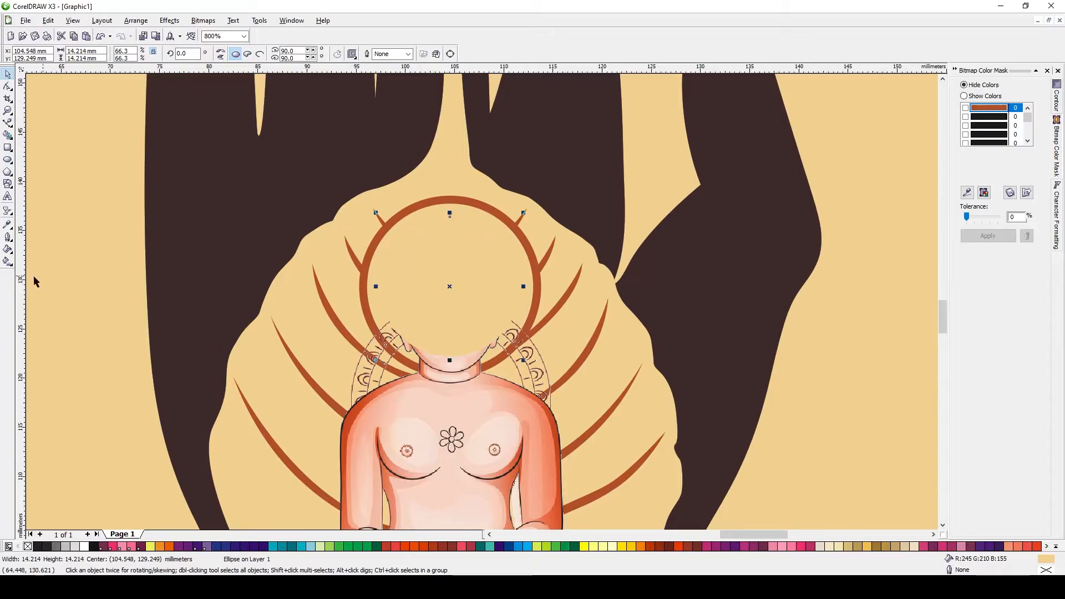
Apply a uniform transparency to the inner circle and fill it white
left_click(12, 213)
left_click(103, 217)
left_click(50, 54)
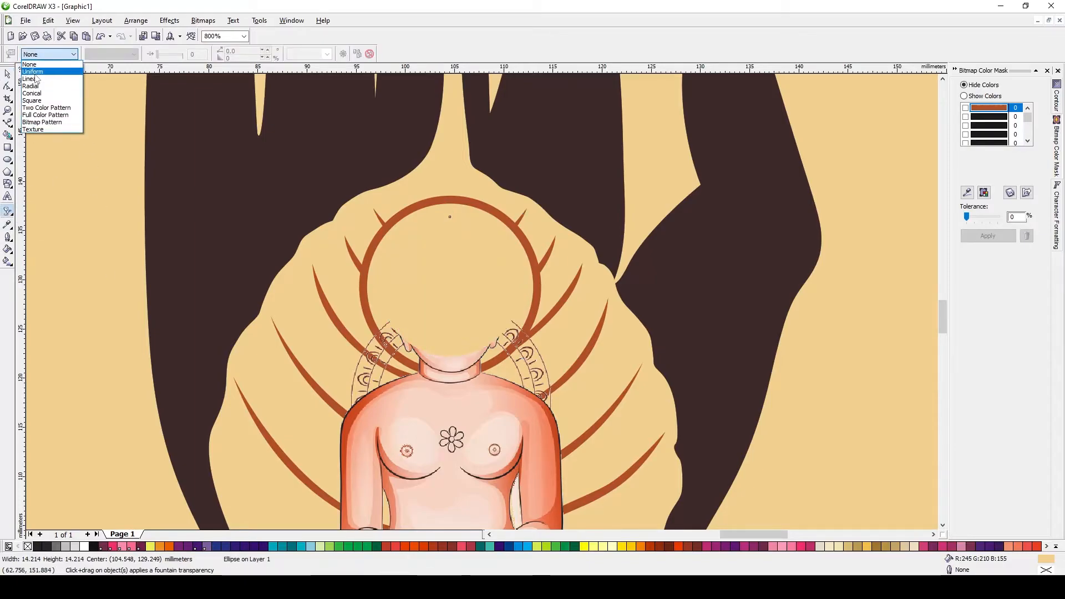
left_click(33, 71)
left_click(84, 547)
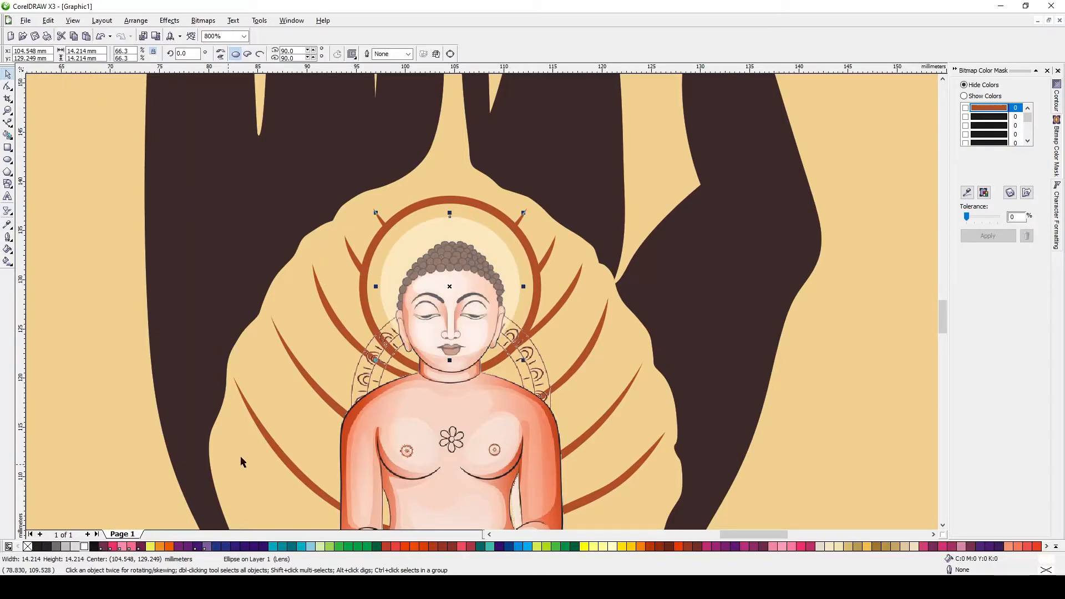
Bring the circle around the head to the front and copy the leaf's properties onto it
left_click(452, 413)
left_click(451, 408)
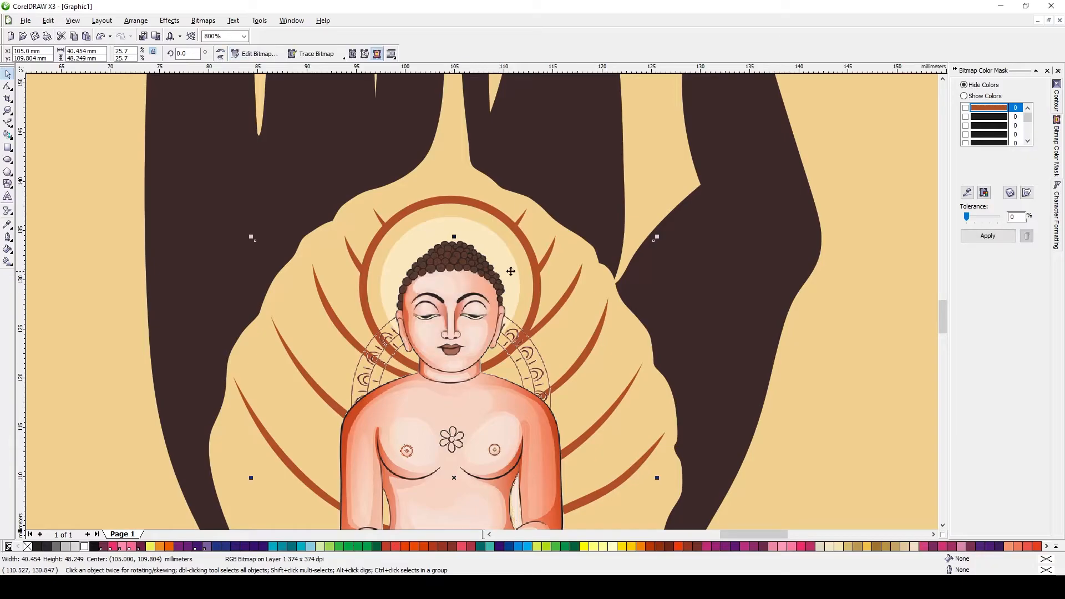
left_click(475, 205)
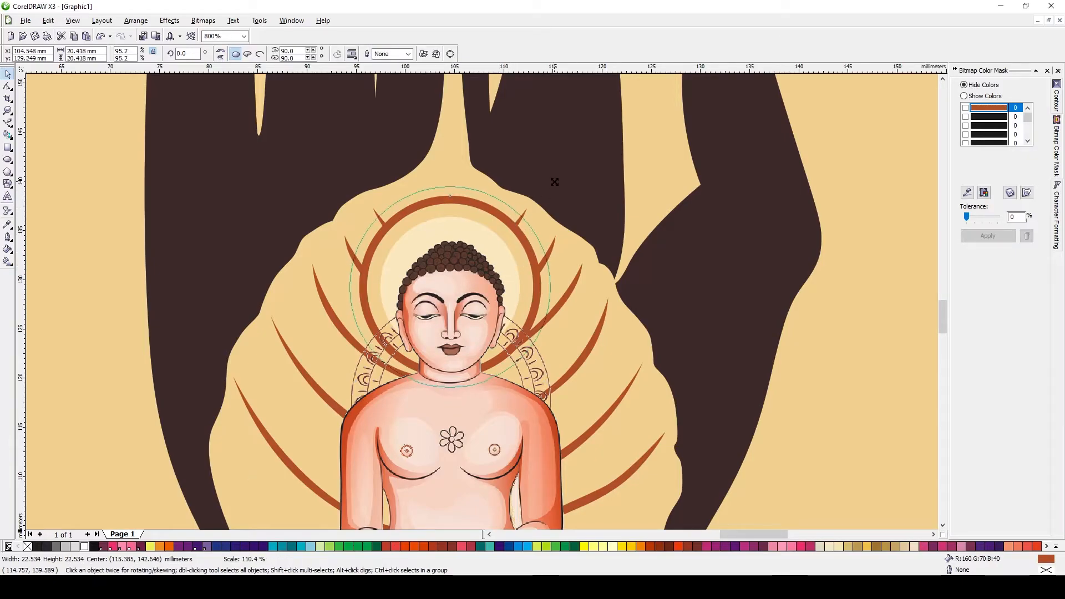
key("shift+Page_Up")
key("ctrl+shift+a")
key("Return")
left_click(455, 141)
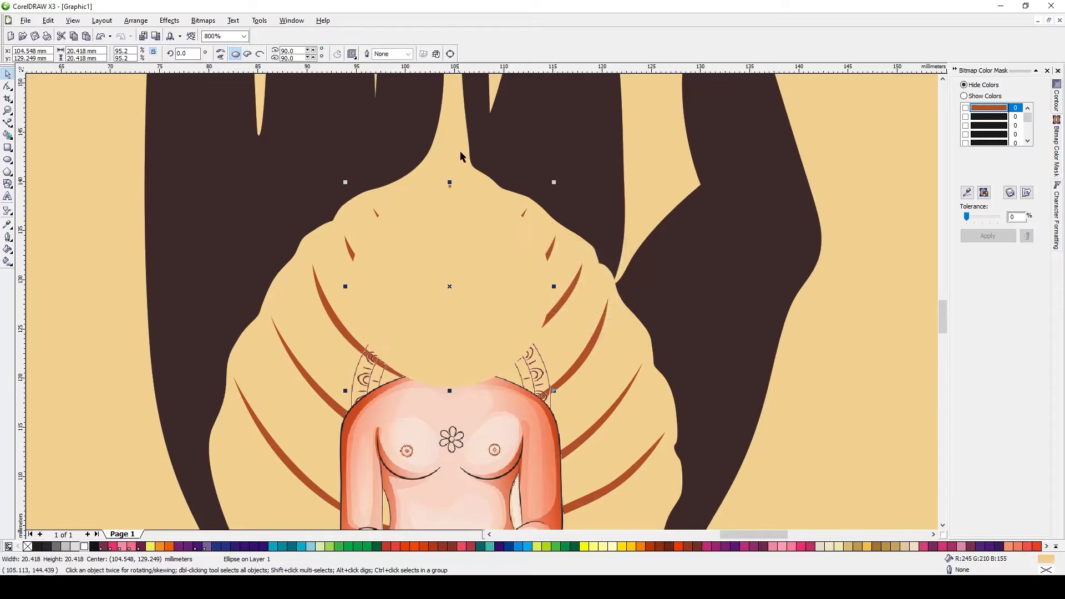
Enlarge the circle around the head to about 20.9 mm wide and recopy the leaf's properties onto it
key("shift+F9")
left_click_drag(554, 182, 556, 180)
key("ctrl+shift+a")
key("Return")
key("shift+F9")
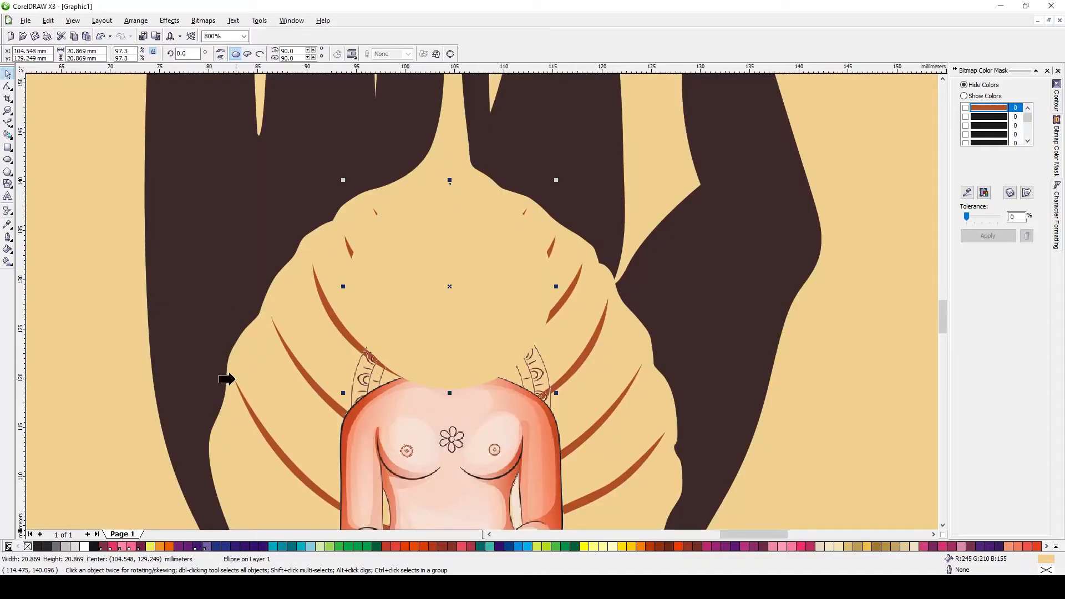
left_click(236, 386)
scroll(462, 248, "down", 1)
key("shift+F9")
left_click_drag(186, 253, 570, 410)
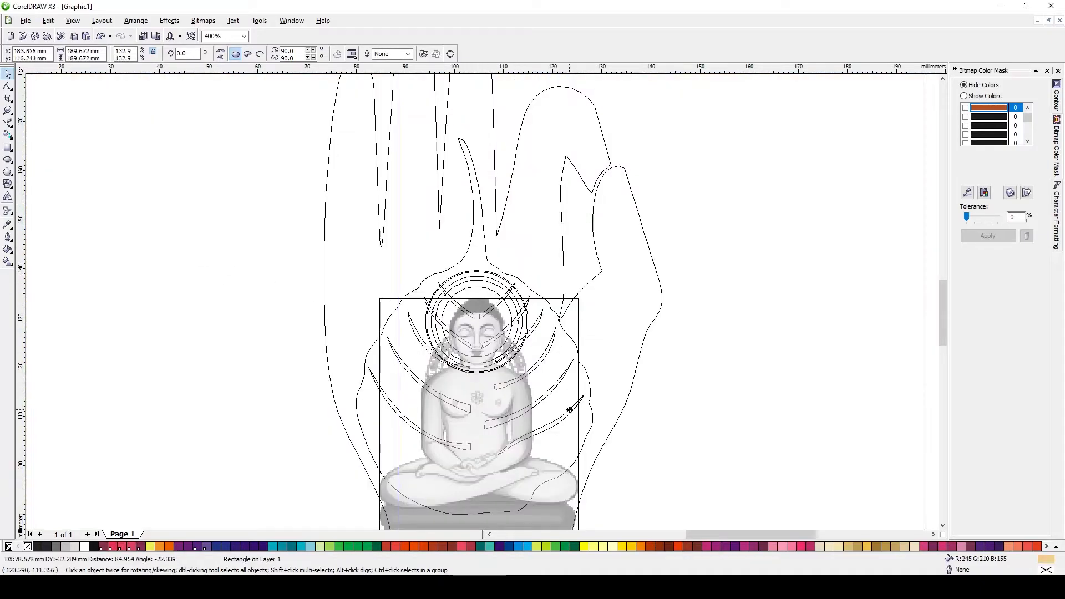
key("ctrl+z")
Select the halo rings around the head and bring them to the front of the stacking order
scroll(488, 383, "down", 1)
left_click_drag(138, 218, 507, 298)
scroll(509, 255, "up", 1)
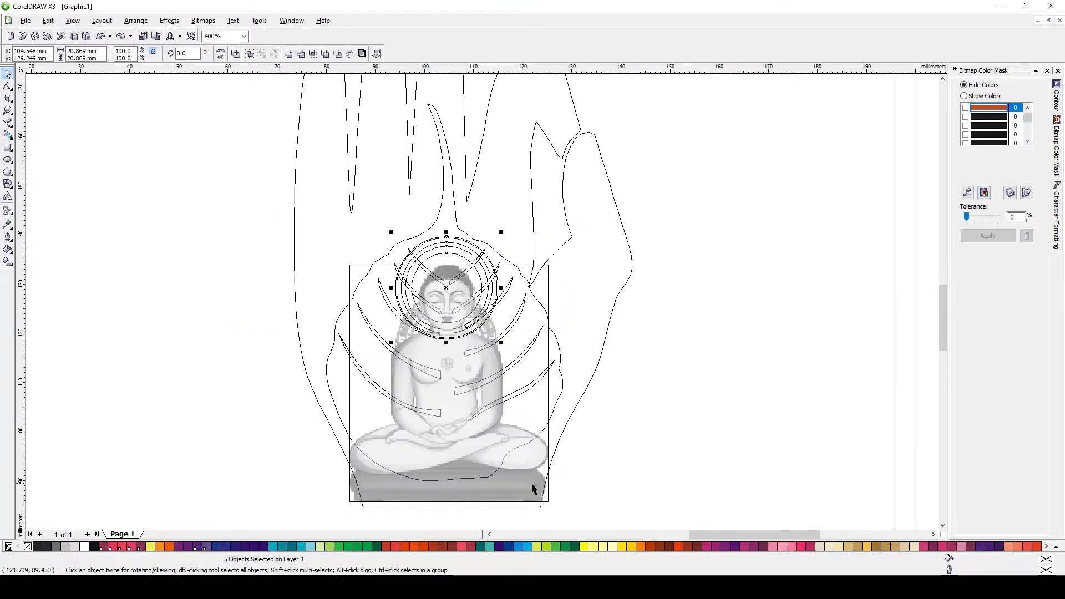
left_click(538, 437, "shift")
scroll(463, 240, "up", 2)
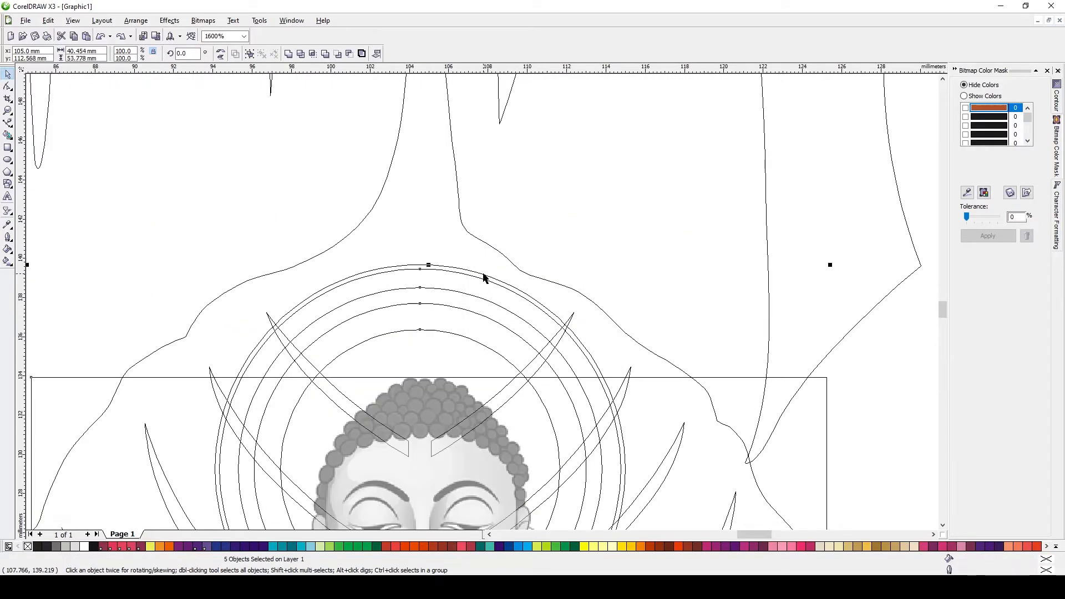
key("shift+F9")
key("shift+Page_Up")
scroll(458, 314, "down", 1)
key("Escape")
scroll(326, 295, "down", 1)
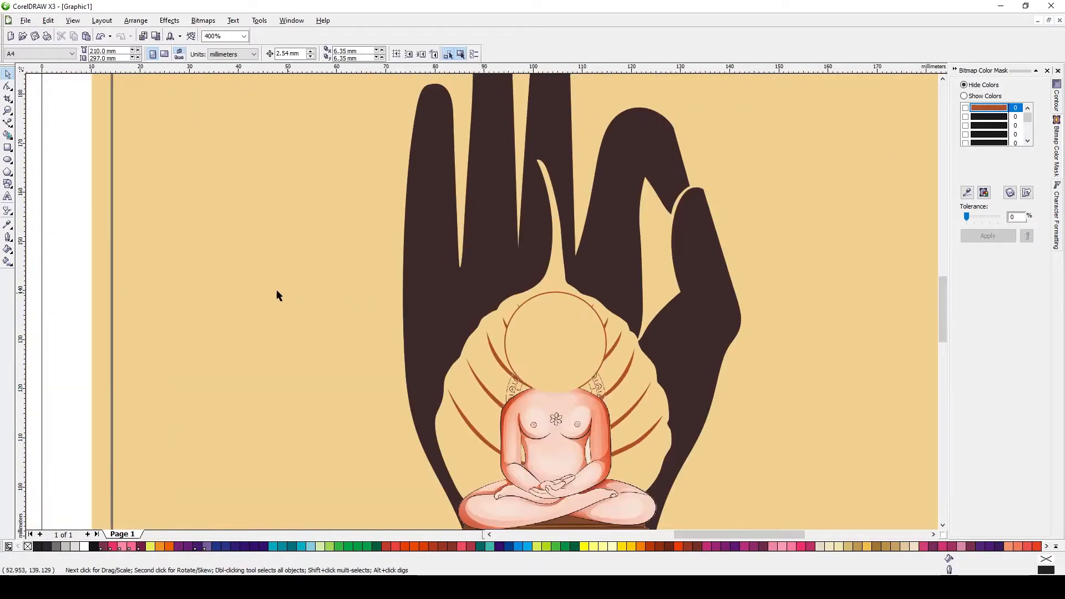
Bring the Mahaveer figure bitmap in front of the halo rings
left_click_drag(69, 248, 611, 391)
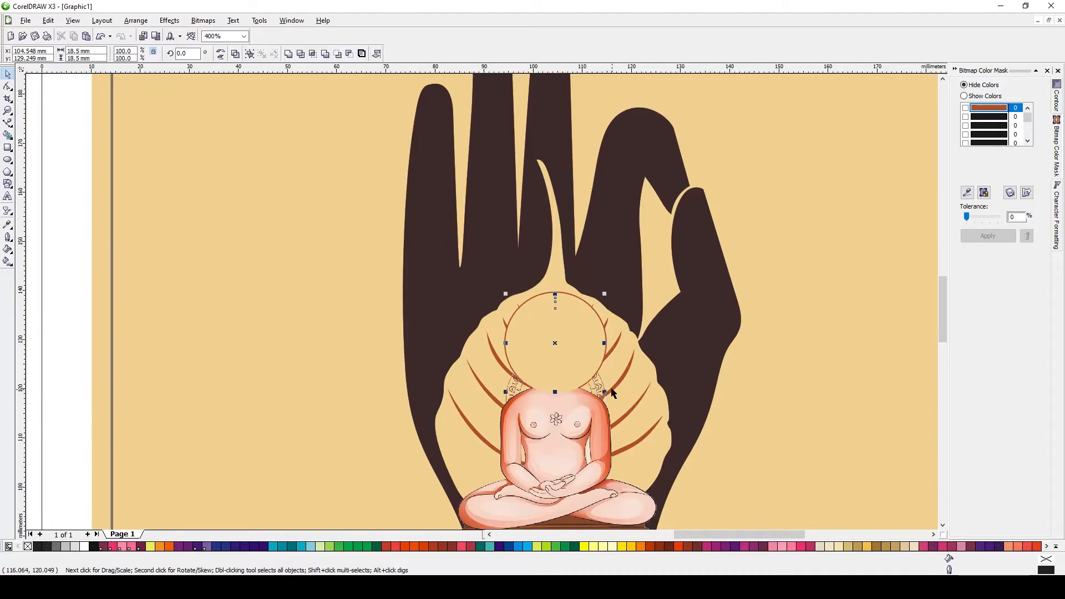
left_click(569, 454)
key("shift+Page_Up")
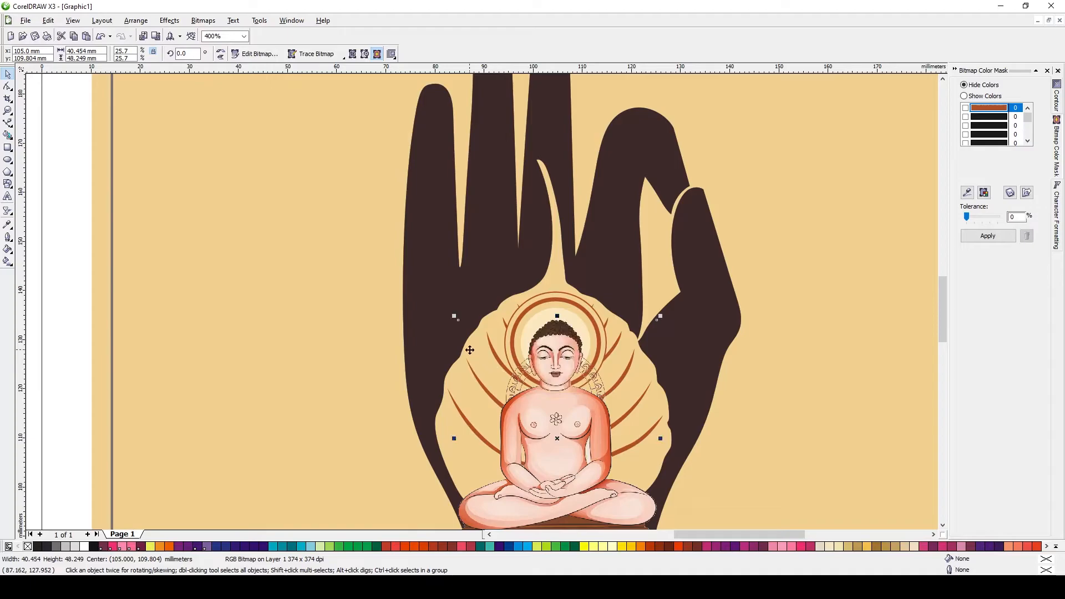
key("Escape")
Draw a closed Bezier shape around the decorative arc pattern beside the figure's right ear and shoulder
scroll(555, 371, "up", 2)
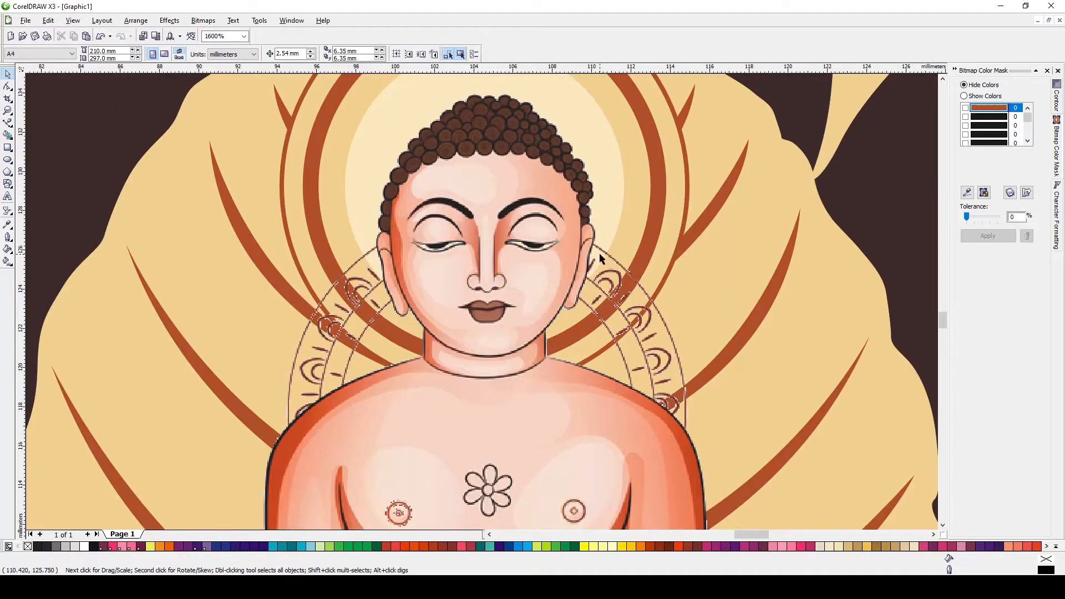
left_click(8, 125)
left_click(37, 129)
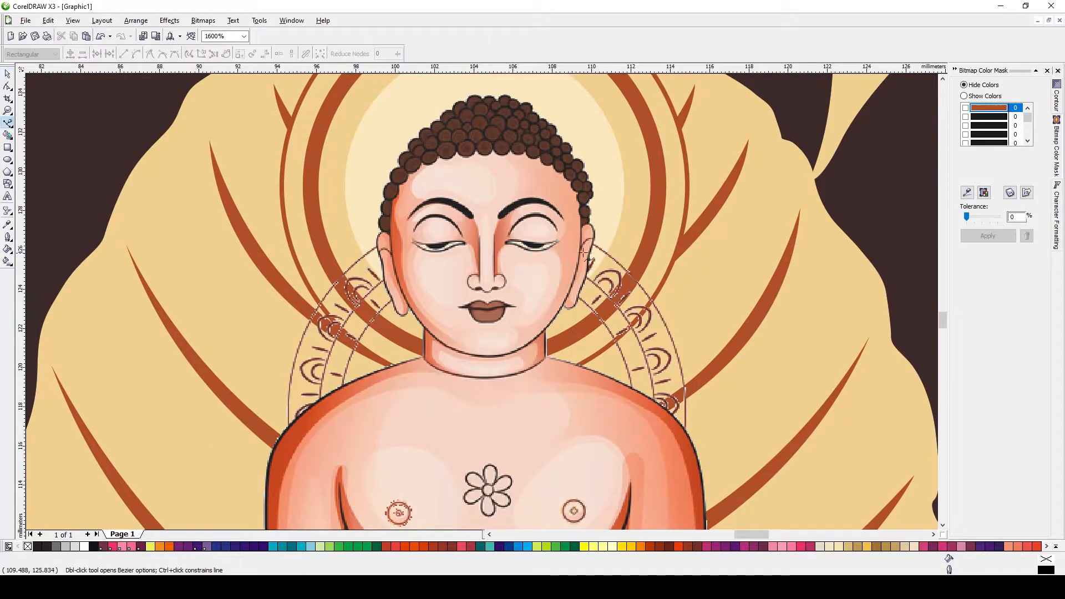
scroll(482, 304, "up", 1)
left_click_drag(468, 332, 457, 383)
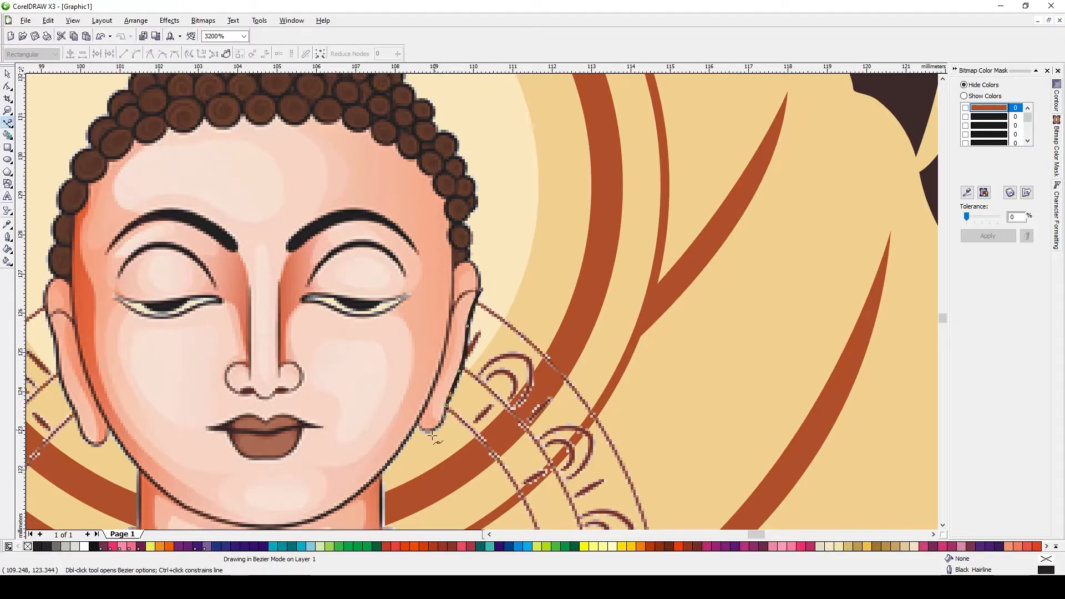
left_click(446, 408)
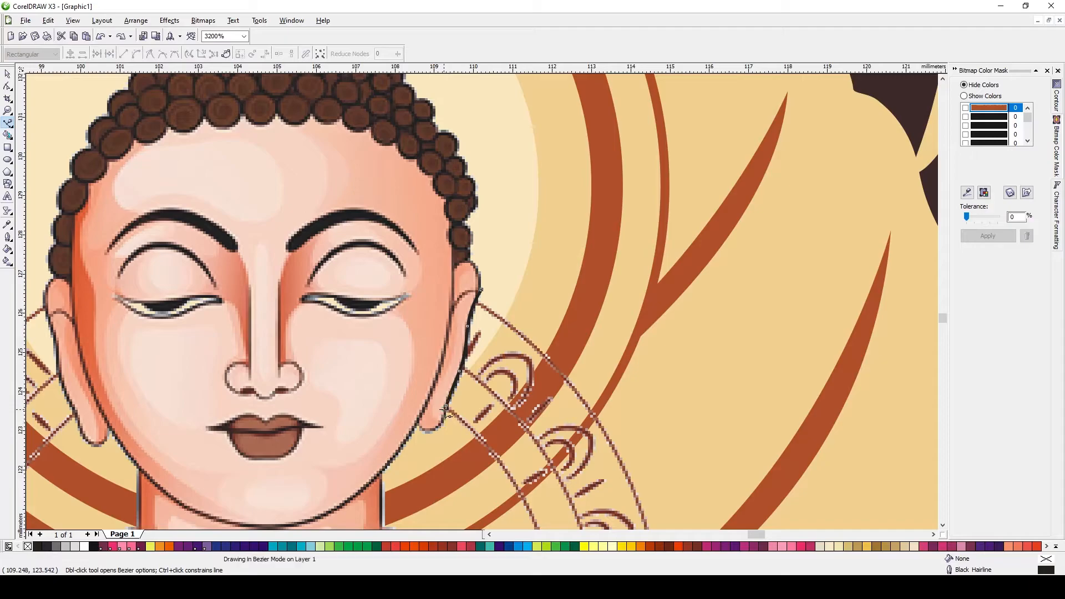
scroll(447, 439, "down", 3)
scroll(464, 291, "up", 3)
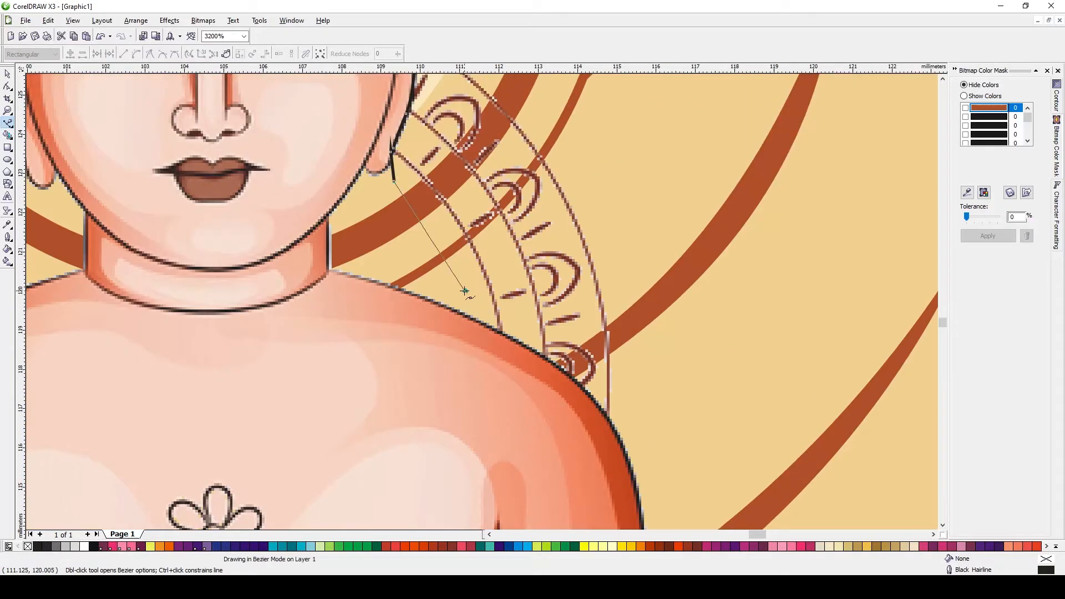
left_click(496, 329)
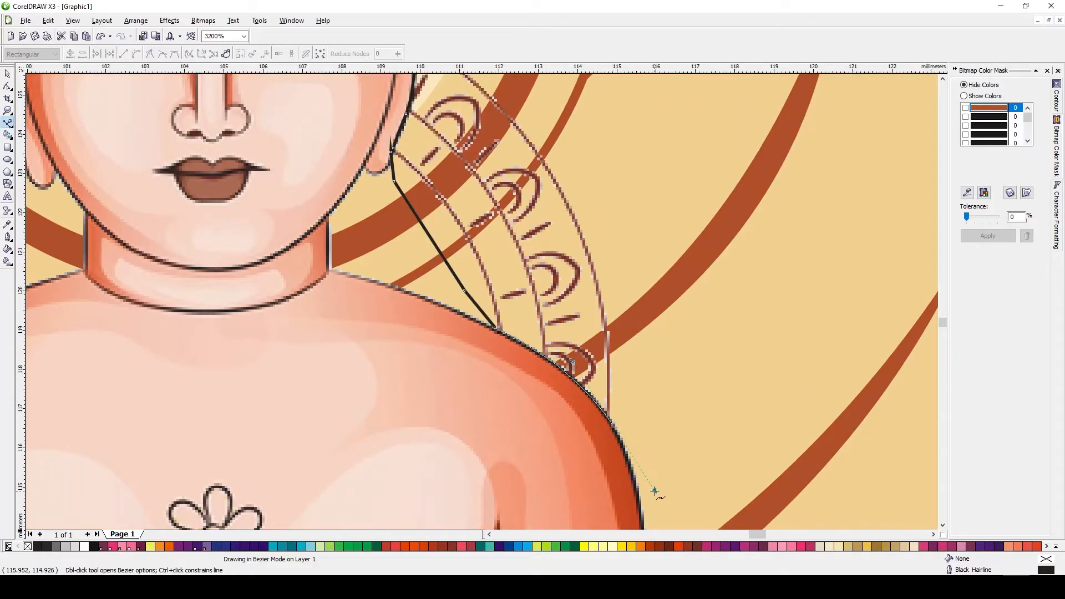
left_click(677, 350)
scroll(627, 226, "down", 1)
left_click(463, 255)
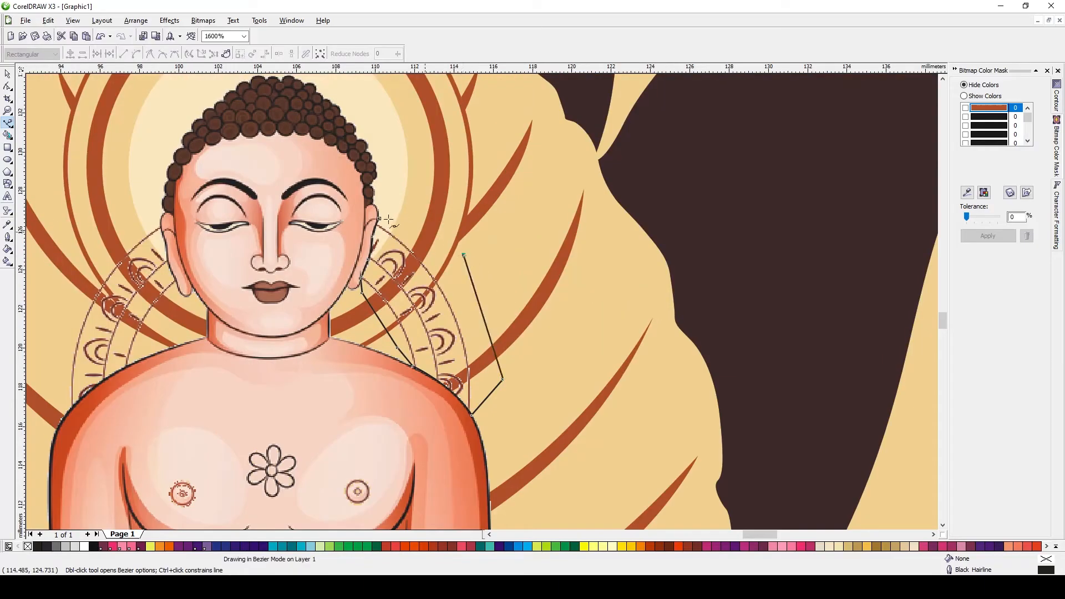
key("space")
scroll(516, 305, "down", 2)
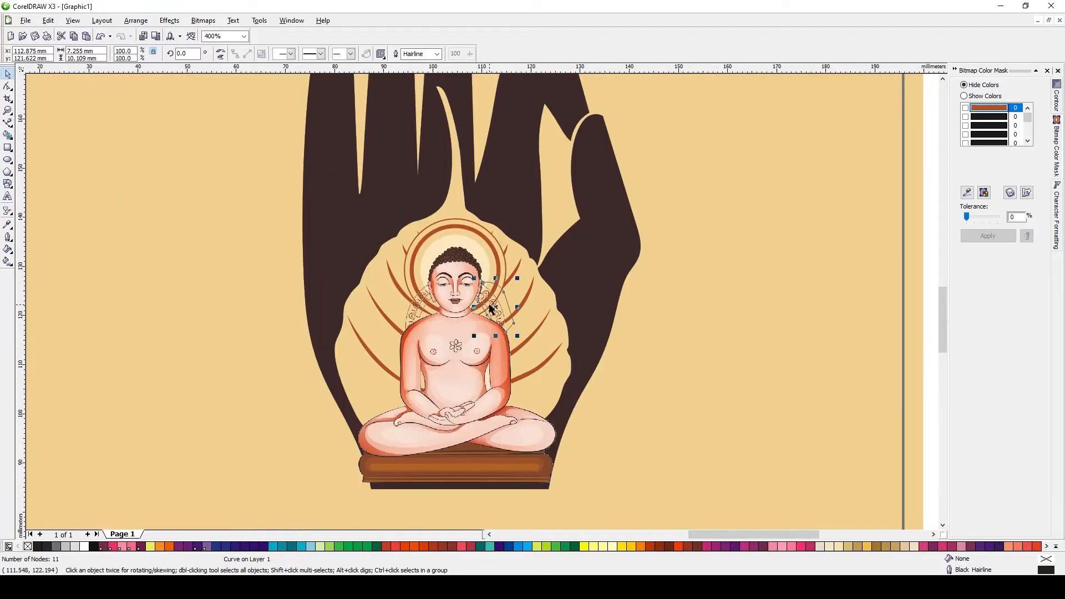
Trim the right decorative arc pattern out of the figure bitmap using the drawn shape
left_click(474, 350)
left_click_drag(443, 338, 428, 308)
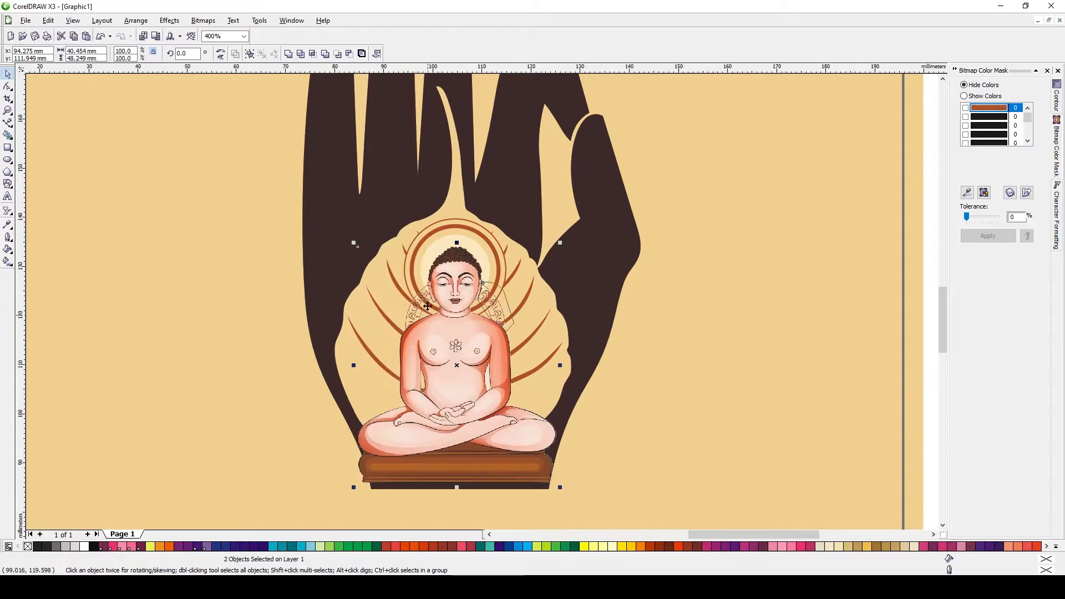
left_click(300, 53)
Mirror the trimming shape horizontally and move it over the decorative pattern on the left of the head
scroll(369, 221, "up", 1)
left_click(661, 382)
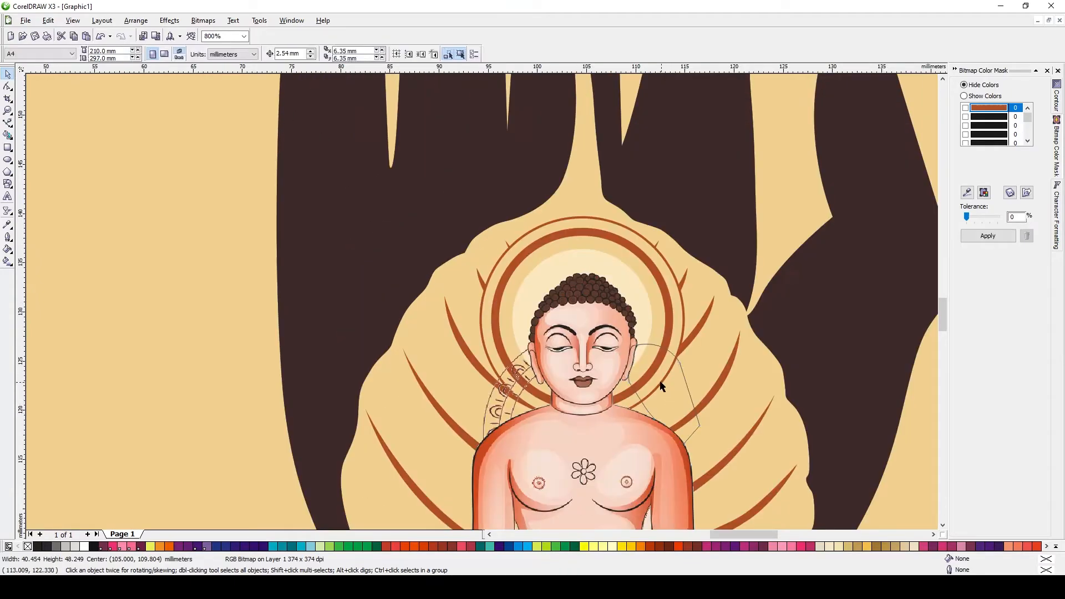
left_click(696, 379)
left_click_drag(703, 395, 559, 395)
scroll(560, 395, "up", 1)
left_click_drag(538, 336, 355, 329)
scroll(493, 300, "up", 1)
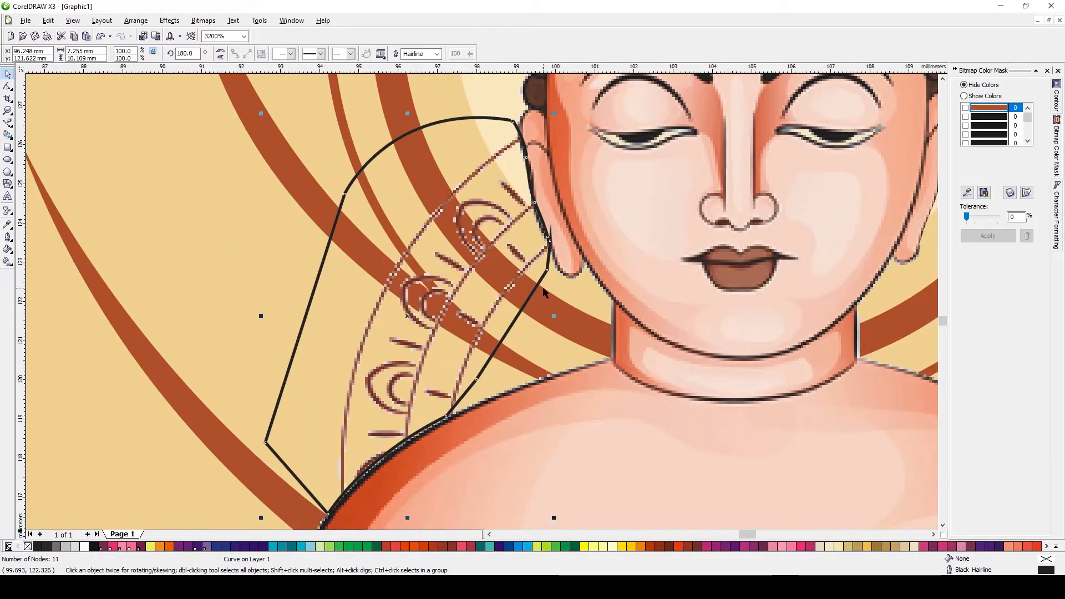
left_click_drag(540, 281, 538, 283)
Trim the left decorative pattern from the figure bitmap and delete the trimming shape
scroll(471, 317, "down", 1)
left_click(534, 392, "shift")
left_click(303, 56)
left_click(448, 235)
key("Delete")
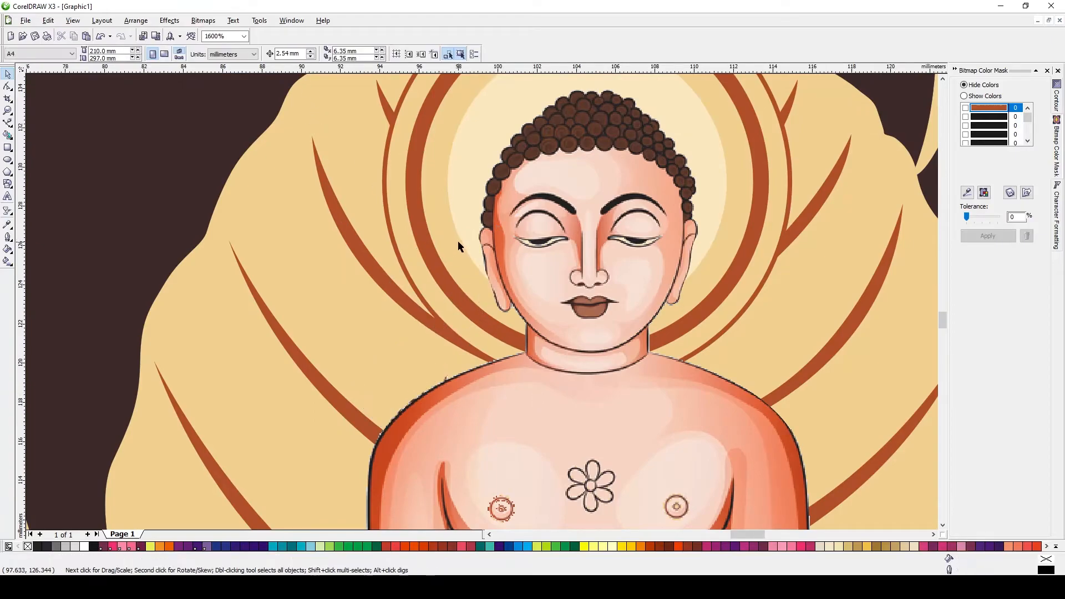
Trace the महावीर जयंती lettering bitmap with PowerTRACE as line art
key("F4")
key("z")
left_click_drag(414, 162, 700, 423)
left_click_drag(185, 156, 565, 452)
left_click(857, 402)
scroll(856, 401, "down", 1)
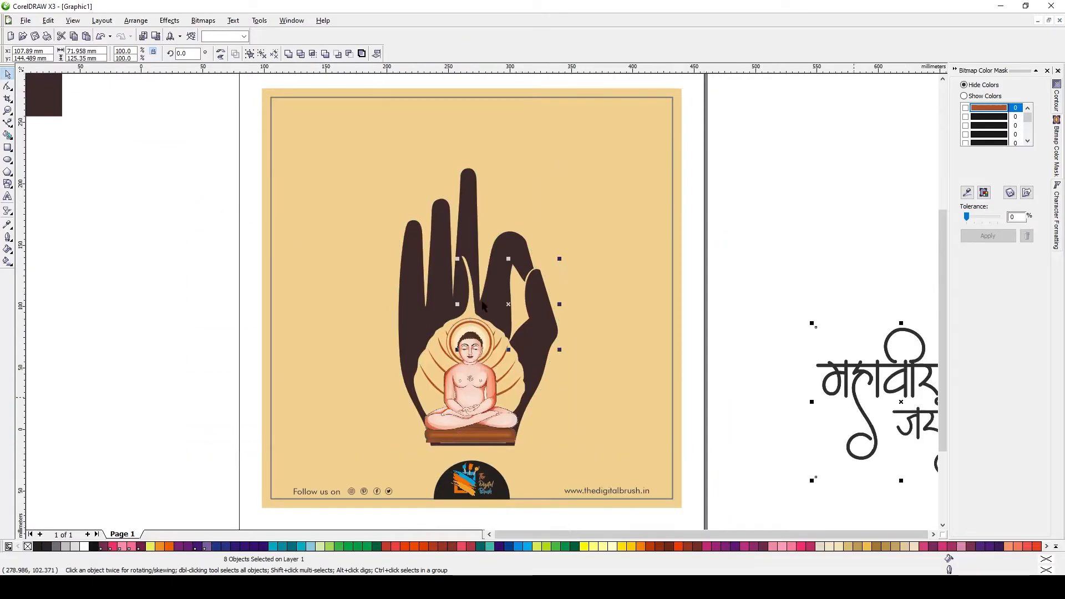
left_click_drag(506, 278, 461, 258)
scroll(362, 233, "up", 1)
mouse_move(537, 293)
left_mouse_down()
mouse_move(349, 244)
mouse_move(371, 215)
mouse_move(323, 217)
mouse_move(522, 228)
left_mouse_up()
left_click(314, 54)
left_click(319, 81)
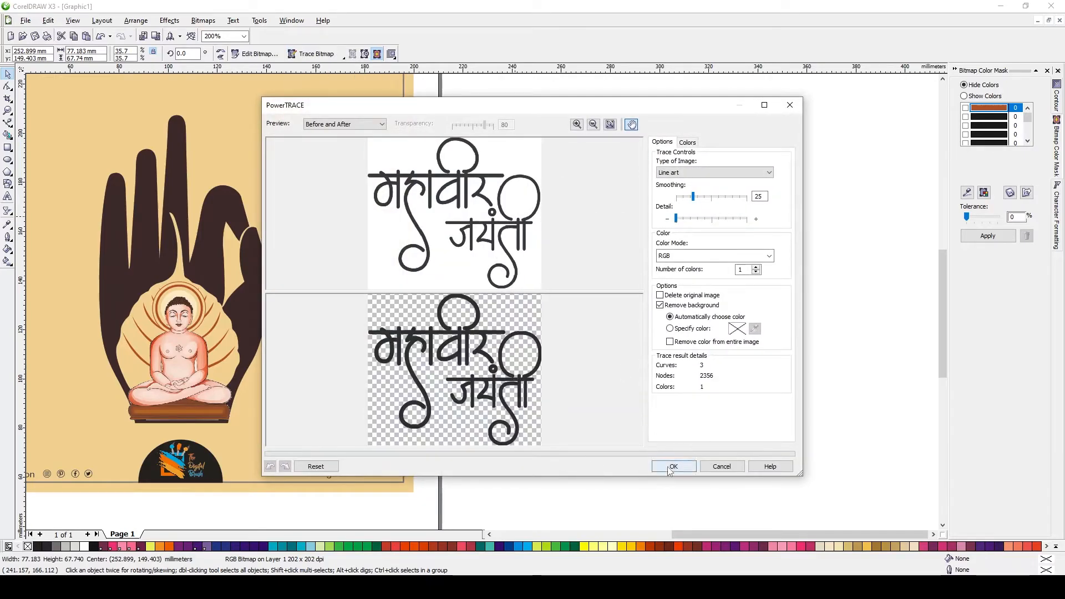
left_click(673, 467)
Move the traced lettering group aside and scale it down to about 51.6 mm wide
left_click_drag(441, 253, 607, 319)
mouse_move(765, 271)
left_mouse_down()
mouse_move(420, 274)
mouse_move(601, 231)
left_mouse_up()
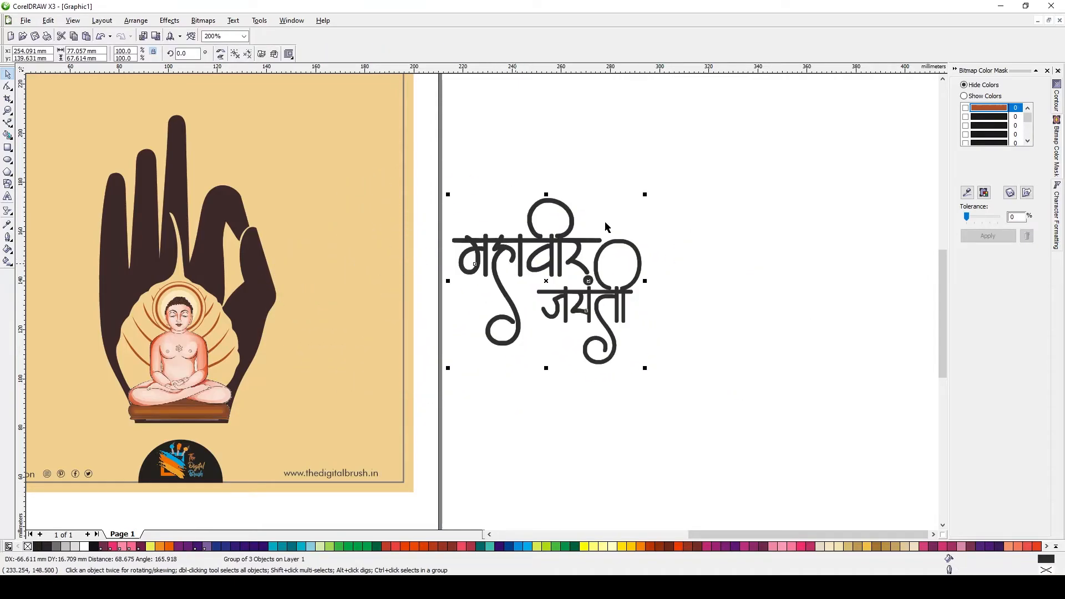
left_click_drag(645, 194, 631, 221)
scroll(414, 268, "down", 1)
scroll(453, 302, "up", 1)
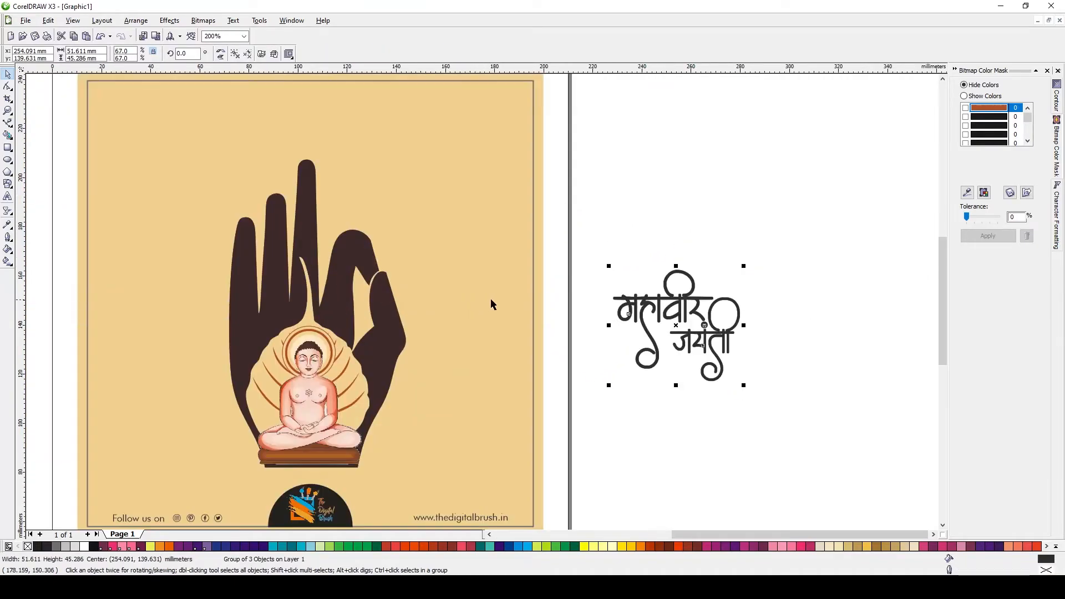
Copy the hand silhouette's fill properties onto the traced lettering
key("alt+e")
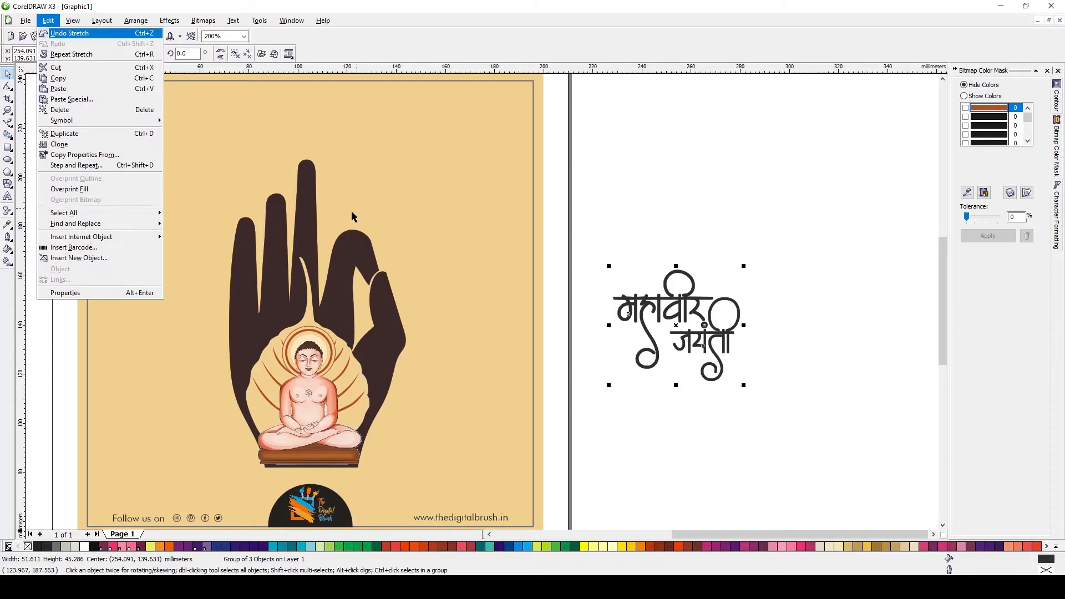
left_click(85, 154)
left_click(544, 312)
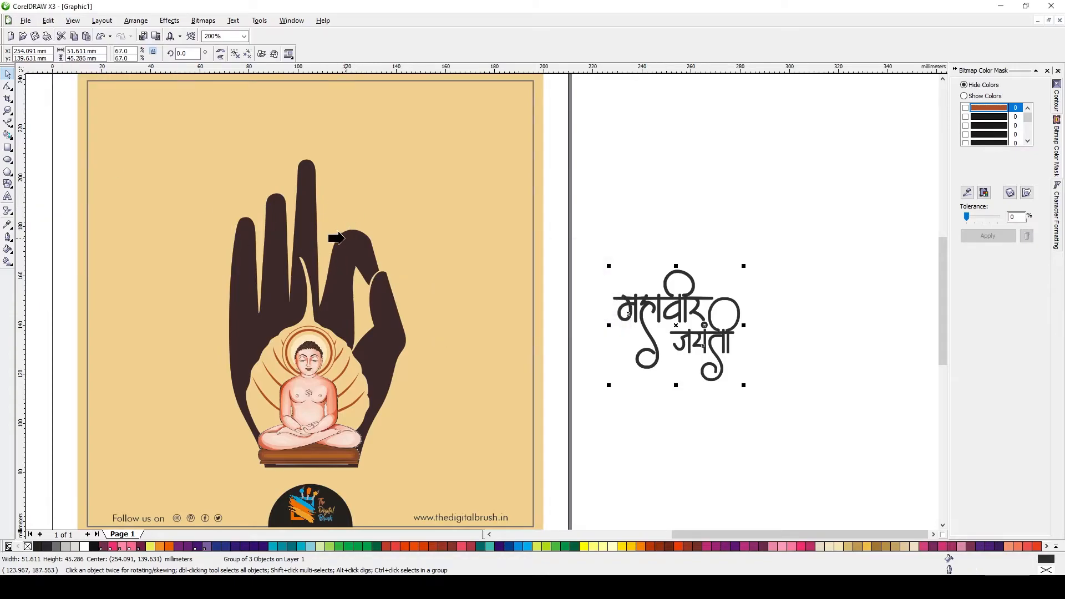
Place the lettering on the poster to the left of the hand, beside the figure
key("p")
left_click_drag(312, 304, 171, 413)
left_click(696, 399)
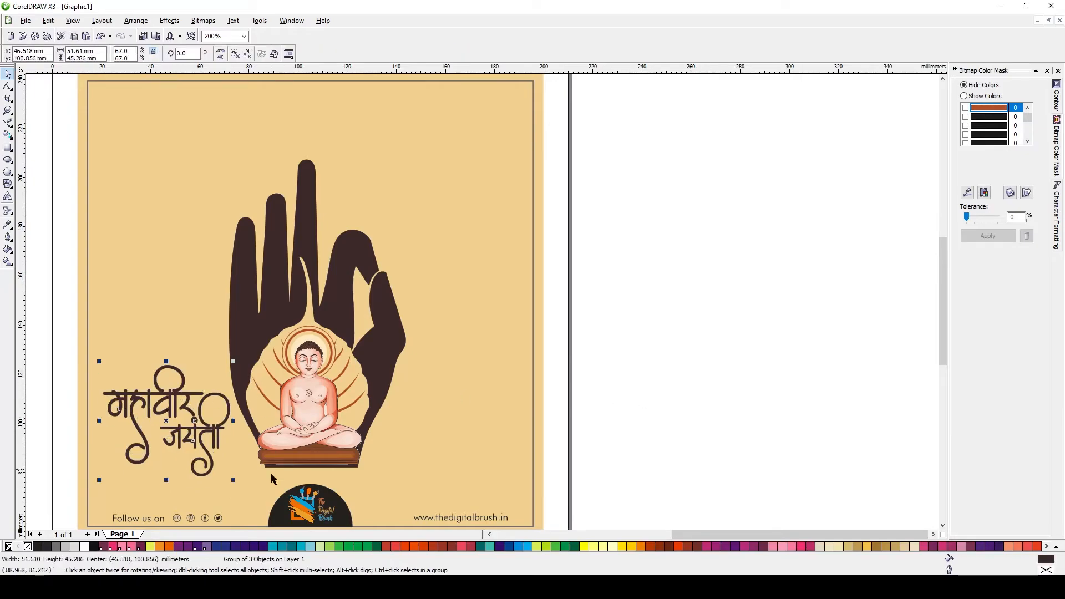
Try moving the lettering to the poster's top right beside the fingers and back to the left
scroll(309, 314, "down", 1)
key("Escape")
scroll(483, 303, "up", 1)
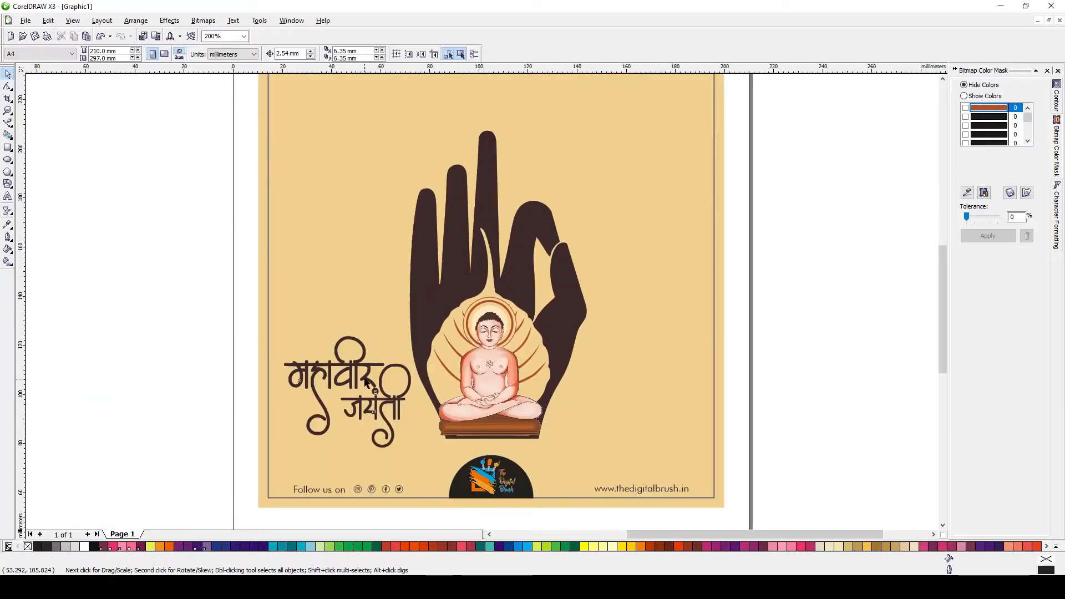
scroll(365, 383, "down", 1)
left_click_drag(460, 333, 528, 187)
scroll(479, 301, "up", 1)
left_click_drag(470, 281, 598, 312)
left_click_drag(526, 328, 525, 339)
scroll(444, 317, "down", 1)
left_click_drag(298, 286, 488, 413)
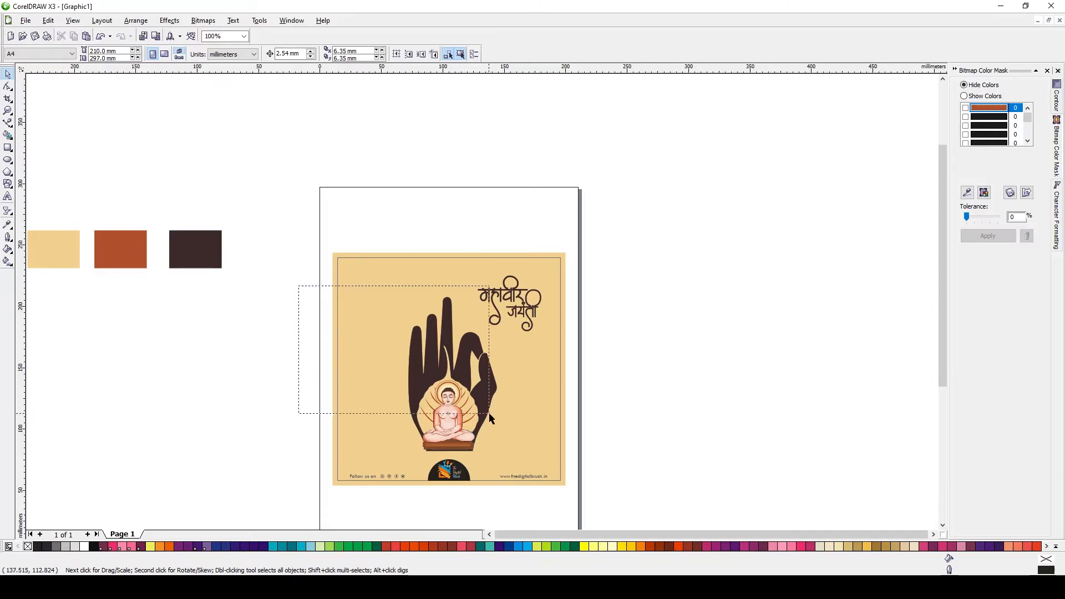
left_click_drag(531, 464, 532, 463)
left_click_drag(501, 293, 495, 302)
left_click_drag(463, 415, 463, 409)
scroll(457, 374, "up", 1)
left_click_drag(556, 432, 560, 436)
left_click(766, 395)
left_click(624, 172)
scroll(621, 170, "down", 1)
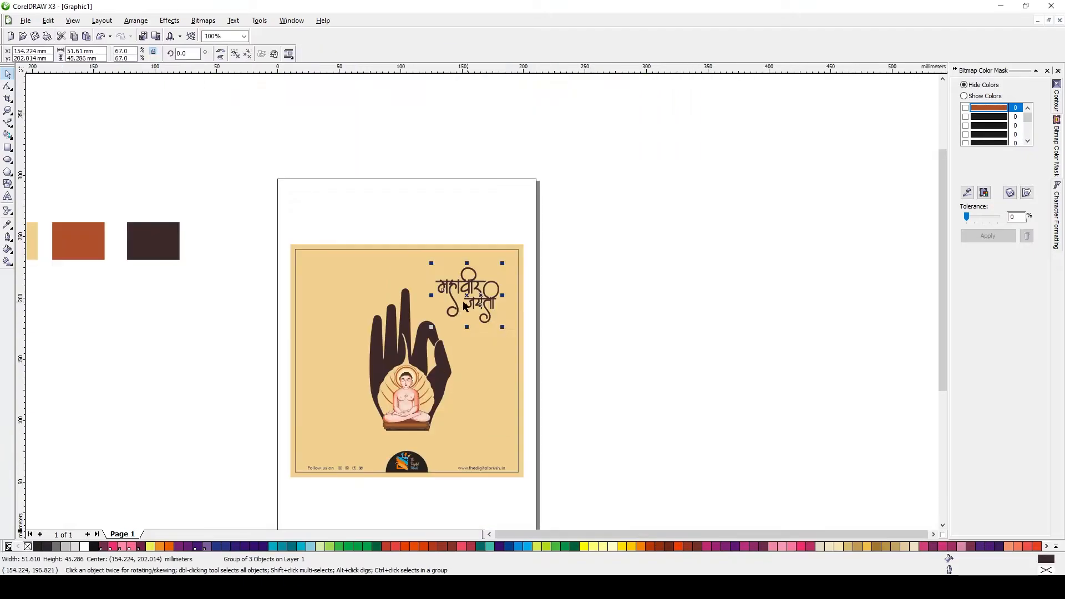
scroll(419, 333, "up", 1)
left_click_drag(571, 219, 317, 443)
scroll(560, 277, "down", 1)
Fill the poster background rectangle with a radial fountain fill from tan to white
left_click(581, 246)
key("F11")
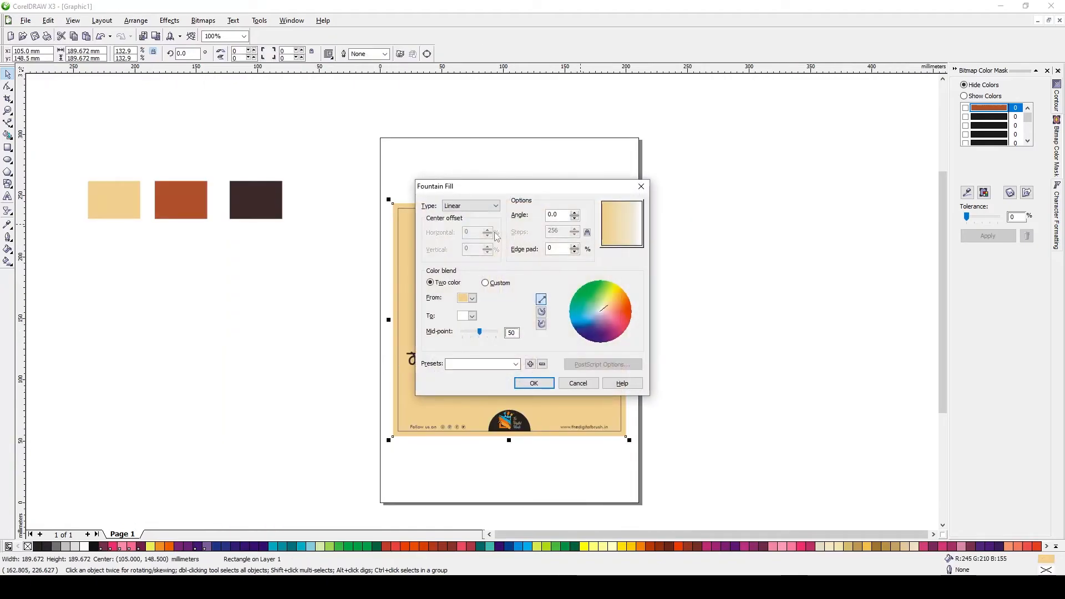
left_click(477, 206)
left_click(461, 222)
left_click(533, 382)
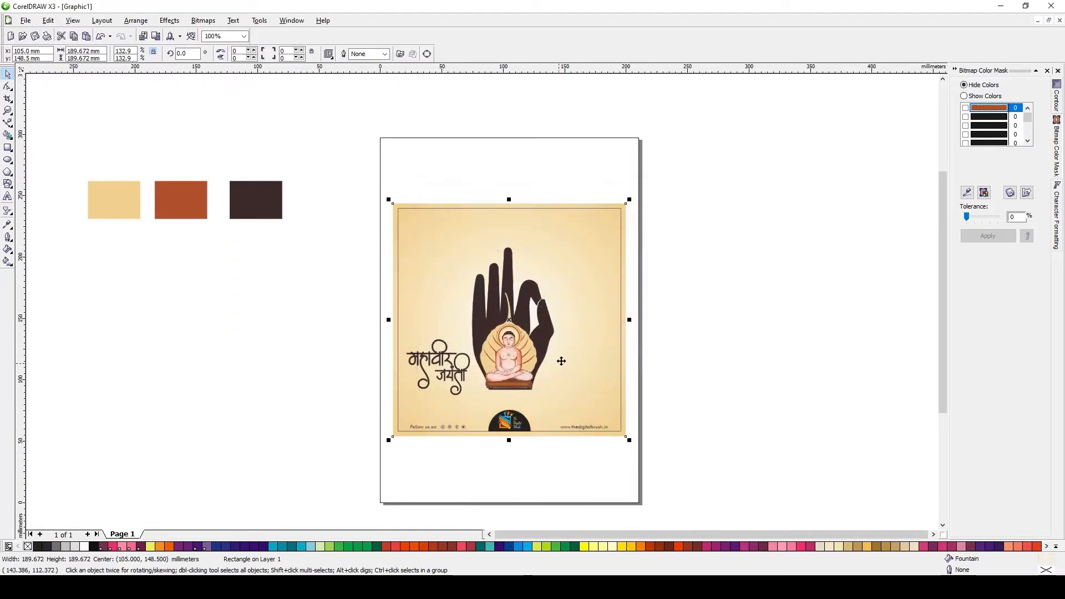
Adjust the spread of the background's radial fill with the Interactive Fill tool
left_click(7, 261)
left_click_drag(626, 320, 602, 320)
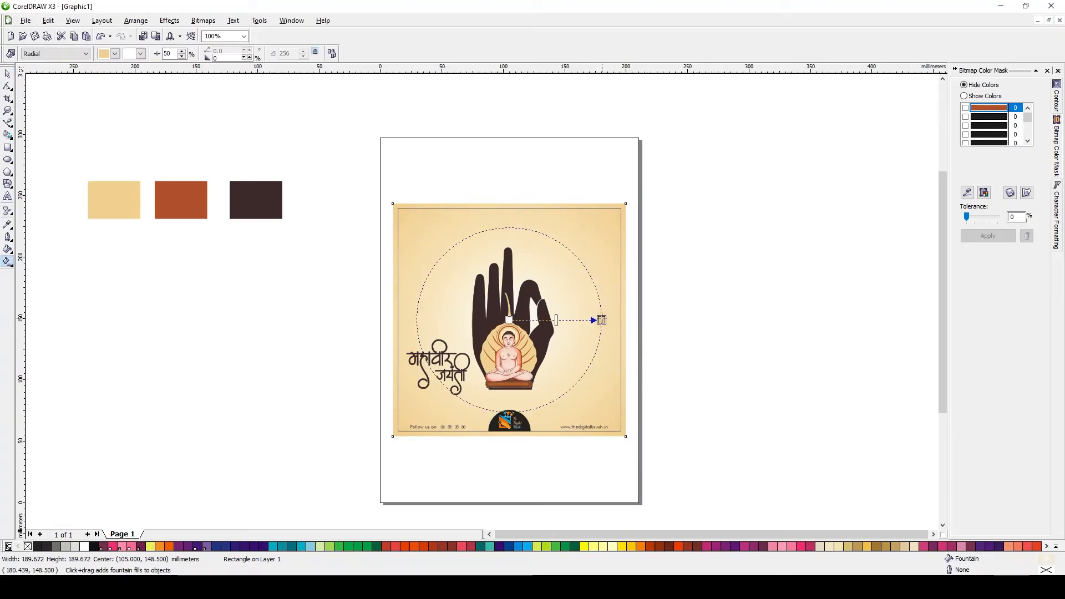
key("space")
left_click(721, 368)
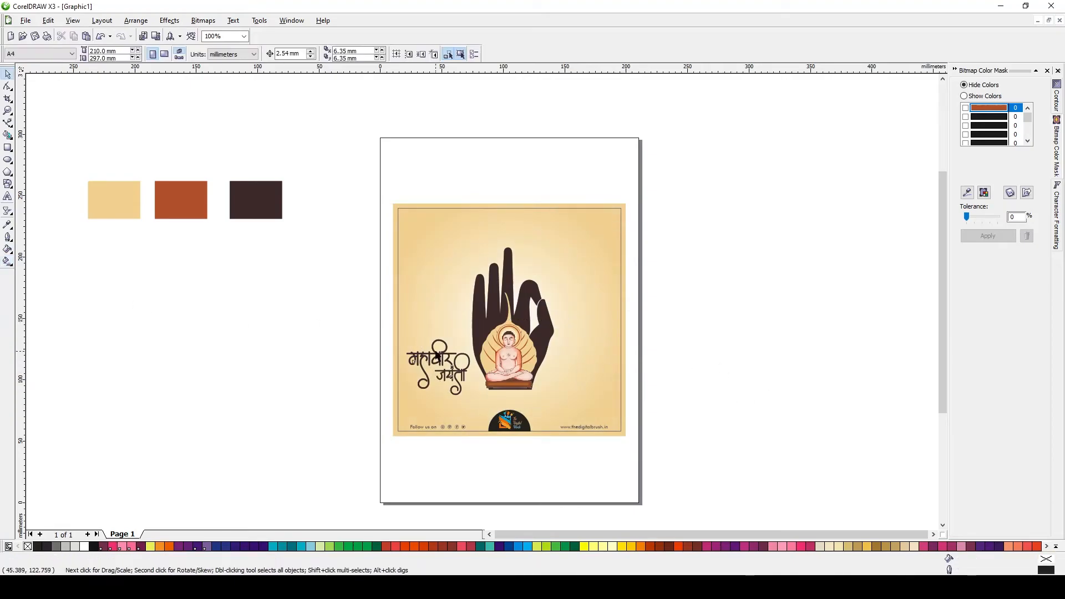
Nudge the lettering slightly upward on the poster
scroll(555, 371, "up", 1)
left_click(361, 355)
left_click_drag(350, 370, 351, 366)
left_click(654, 370)
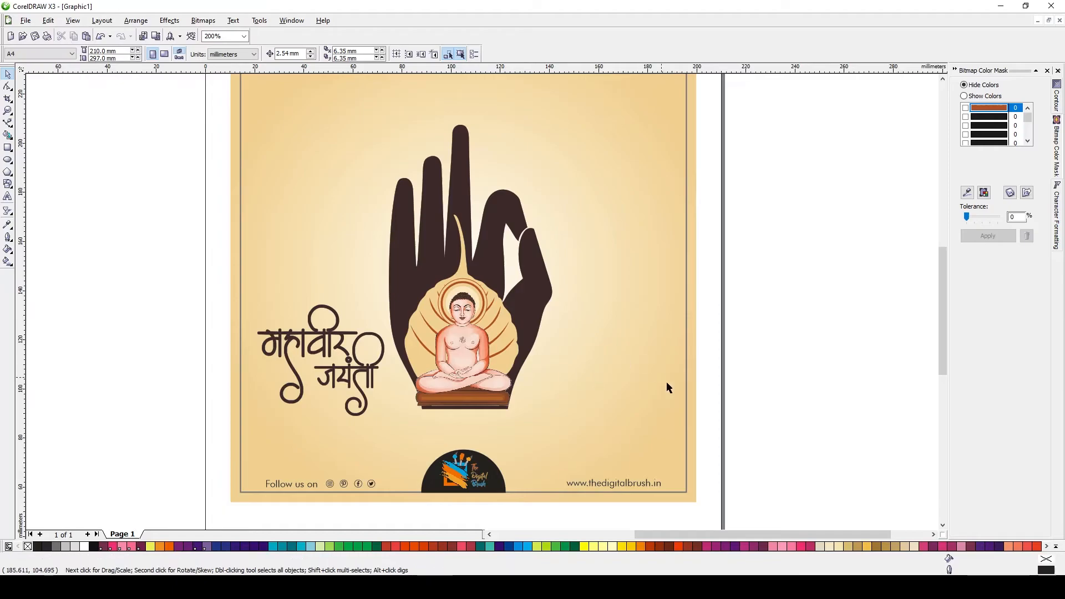
left_click(685, 405)
Delete the three colour swatch rectangles lying beside the poster
left_click(49, 20)
left_click(67, 111)
left_click(547, 309)
left_click(322, 336)
scroll(499, 277, "down", 1)
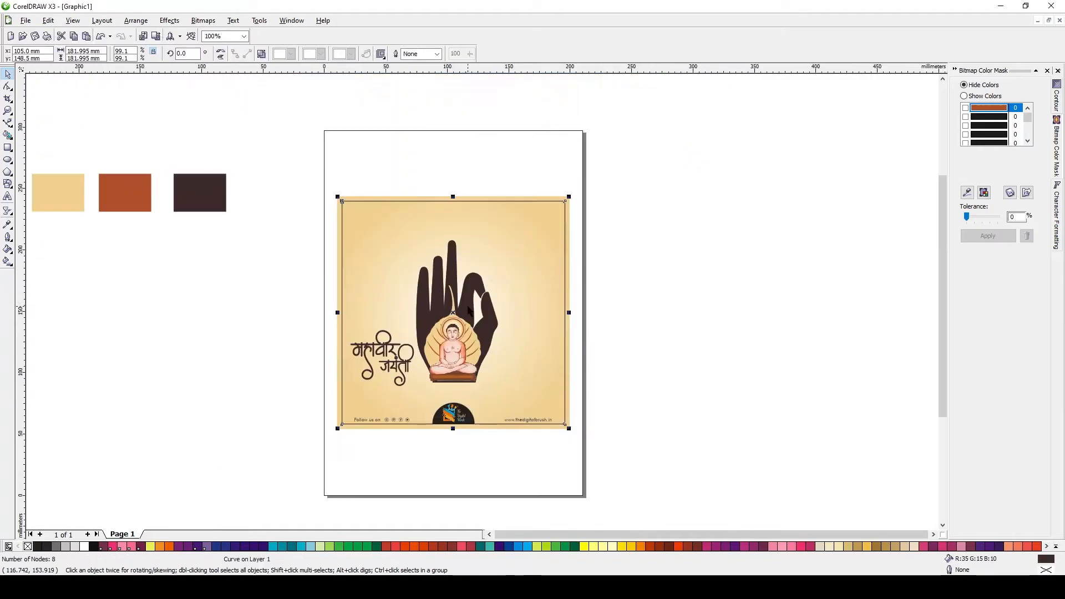
left_click(396, 419)
left_click_drag(311, 164, 620, 459)
left_click_drag(252, 126, 55, 252)
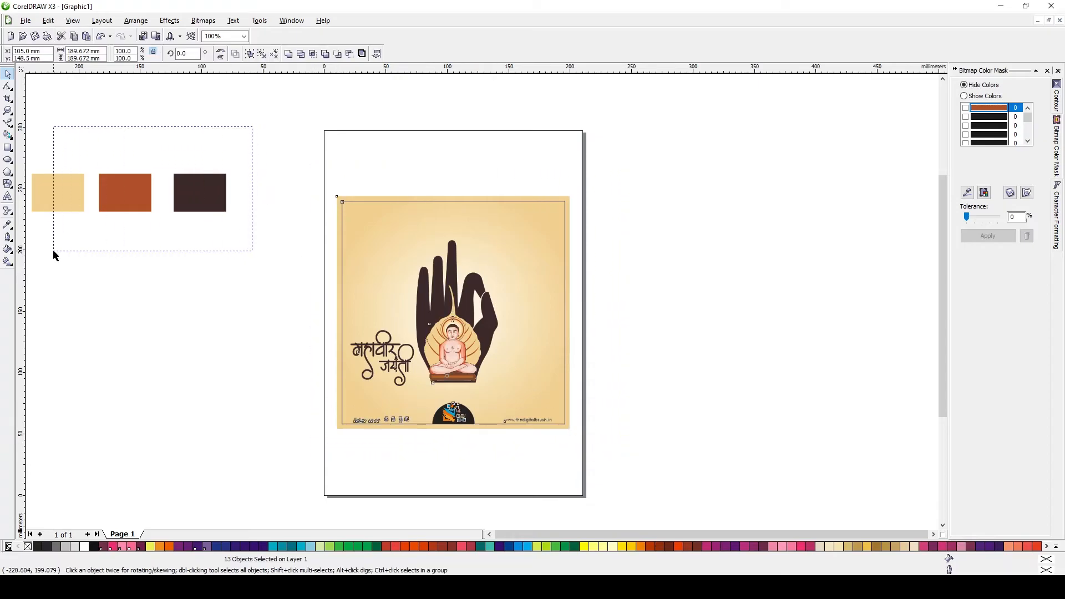
scroll(277, 209, "left", 1)
left_click_drag(191, 191, 521, 463)
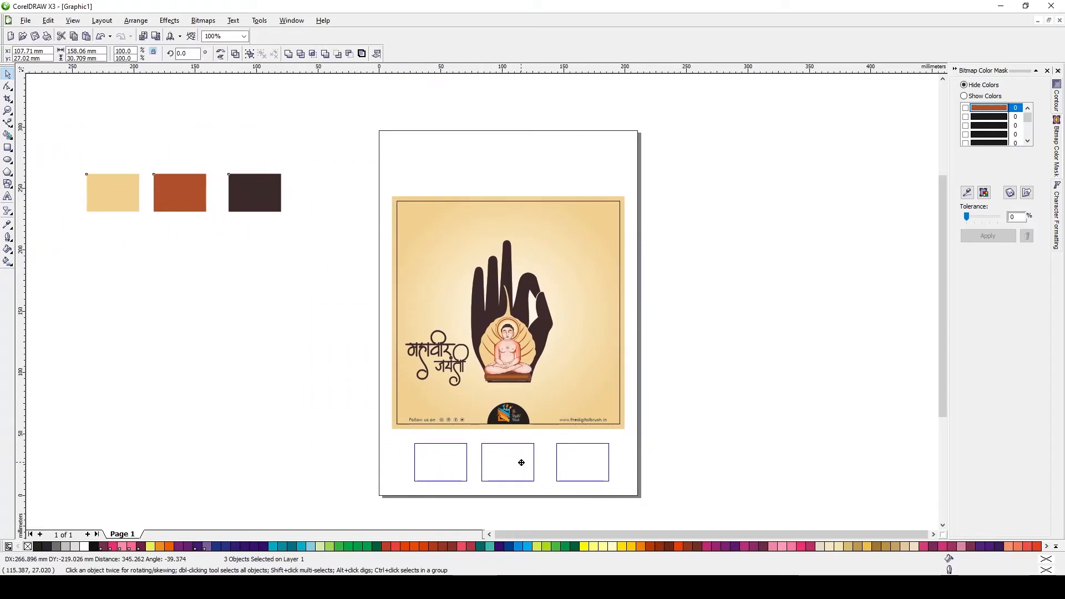
left_click(750, 431)
left_click_drag(657, 524, 658, 524)
key("Delete")
left_click_drag(659, 436, 249, 159)
Add the artistic text HAPPY MAHAVEER JAYANTI beside the poster
key("shift+F2")
key("F8")
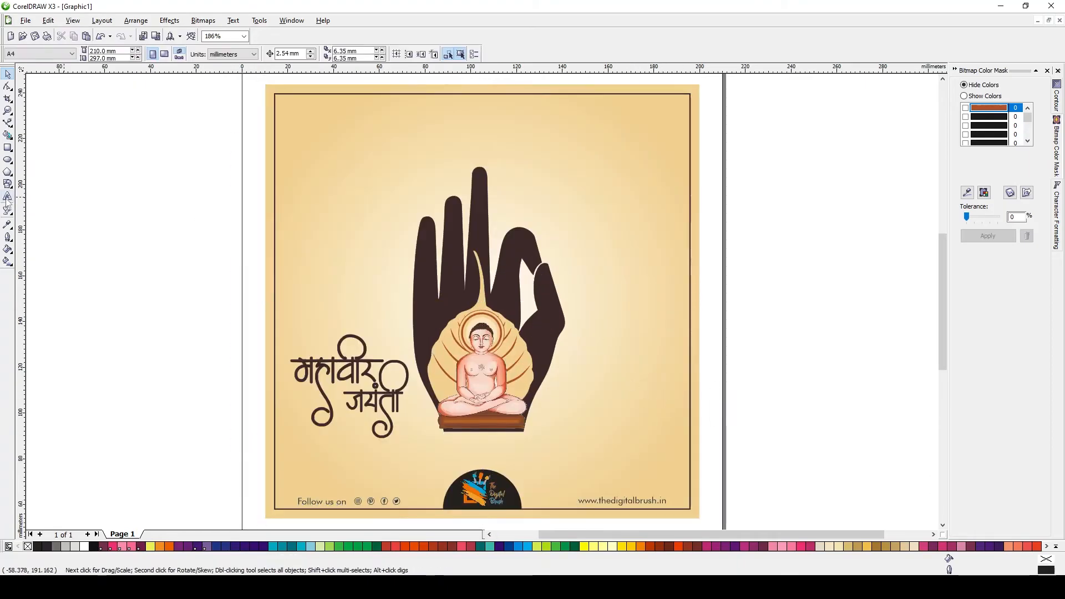
left_click(117, 229)
type("HAPPY M")
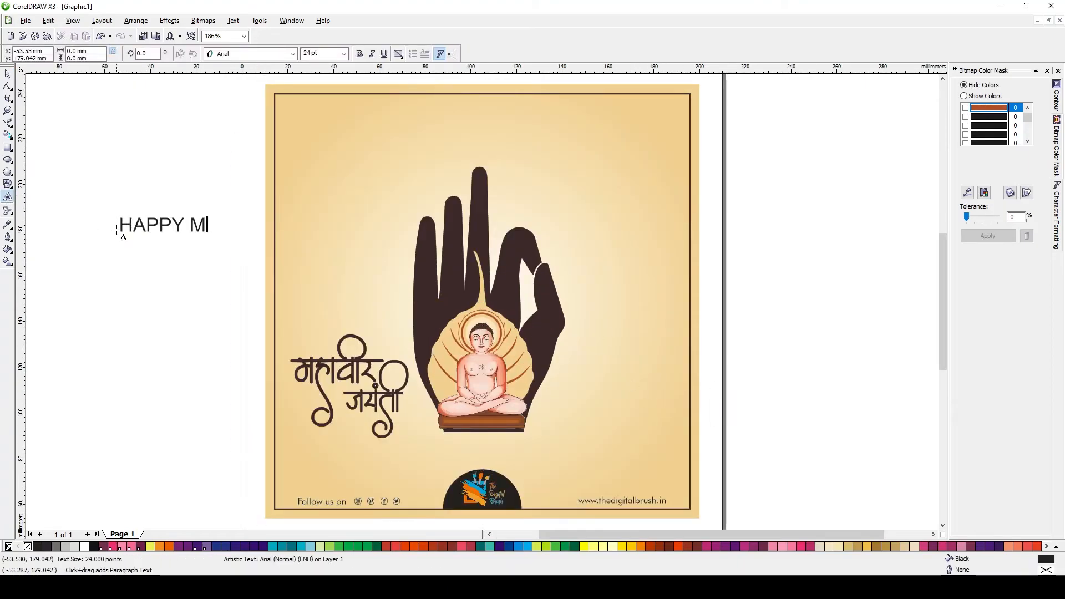
type("AHAVEER JAYANTI")
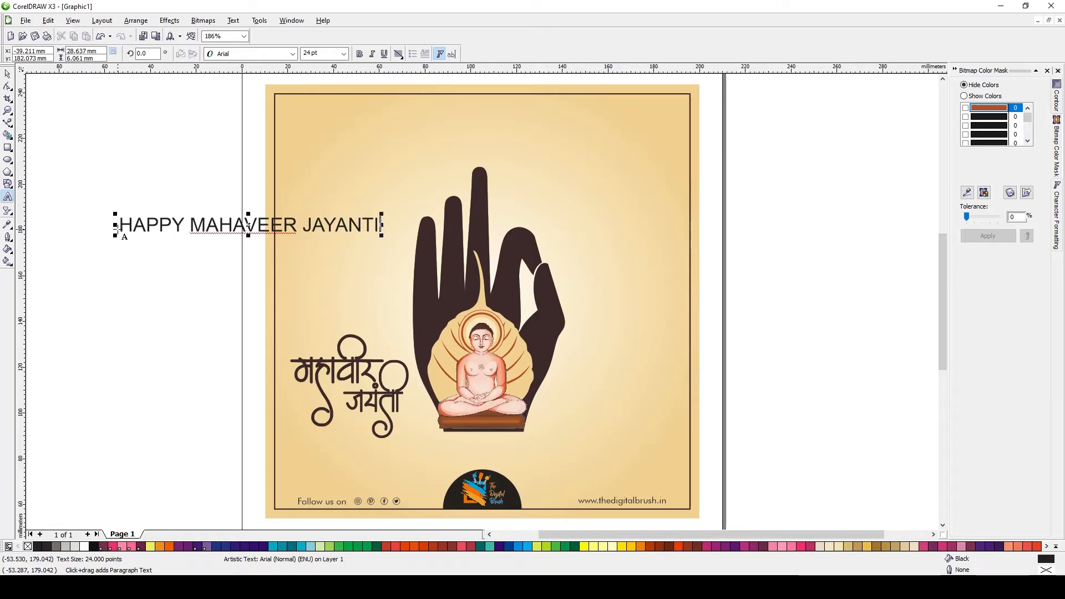
Widen the letter spacing of the HAPPY MAHAVEER JAYANTI text and center it on the page
left_click(7, 87)
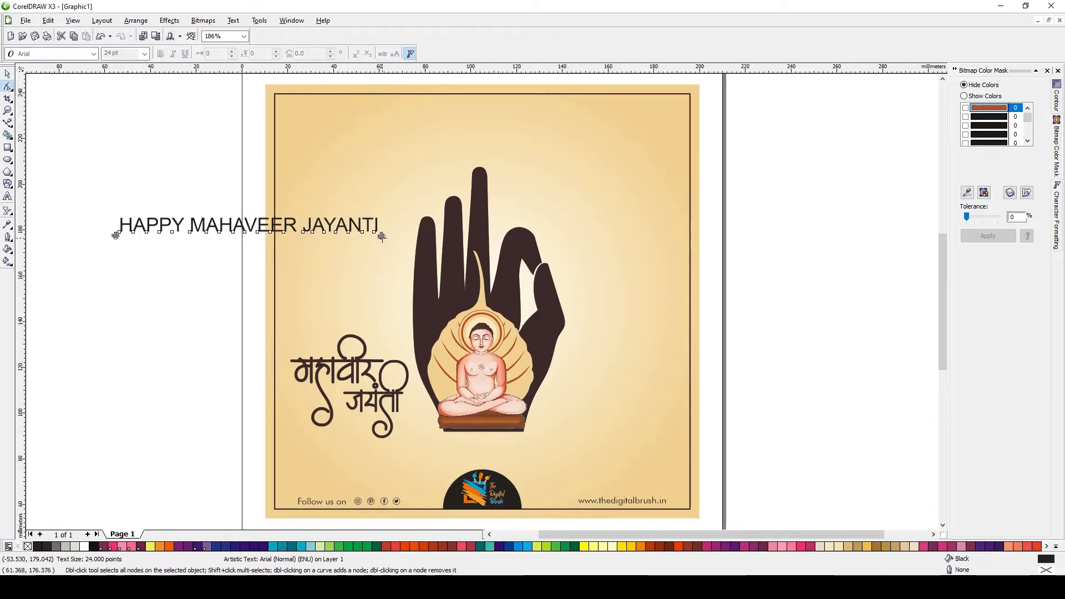
left_click_drag(438, 237, 437, 237)
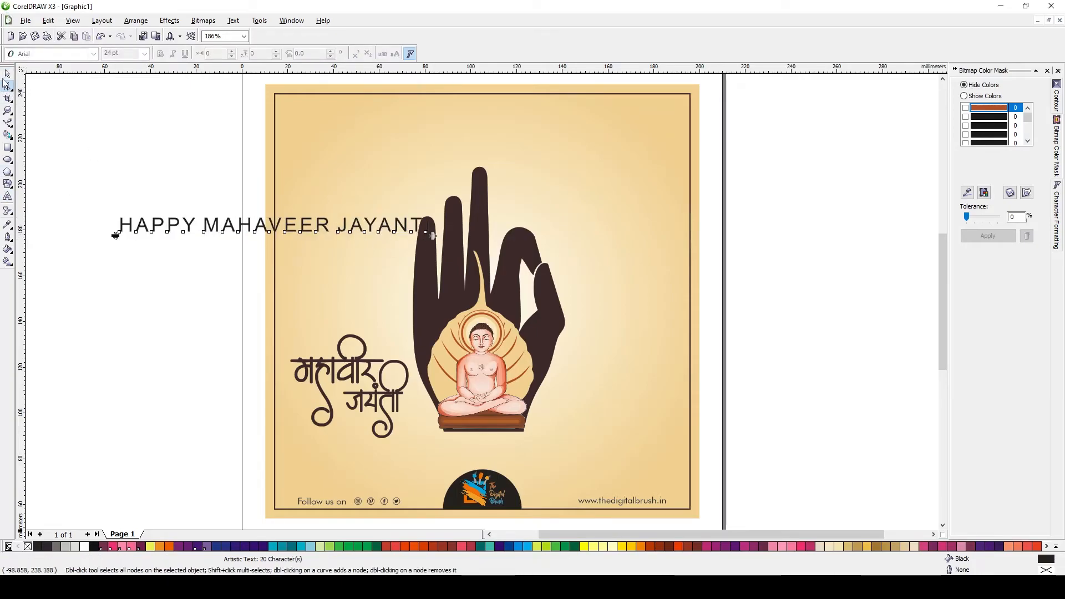
key("space")
key("p")
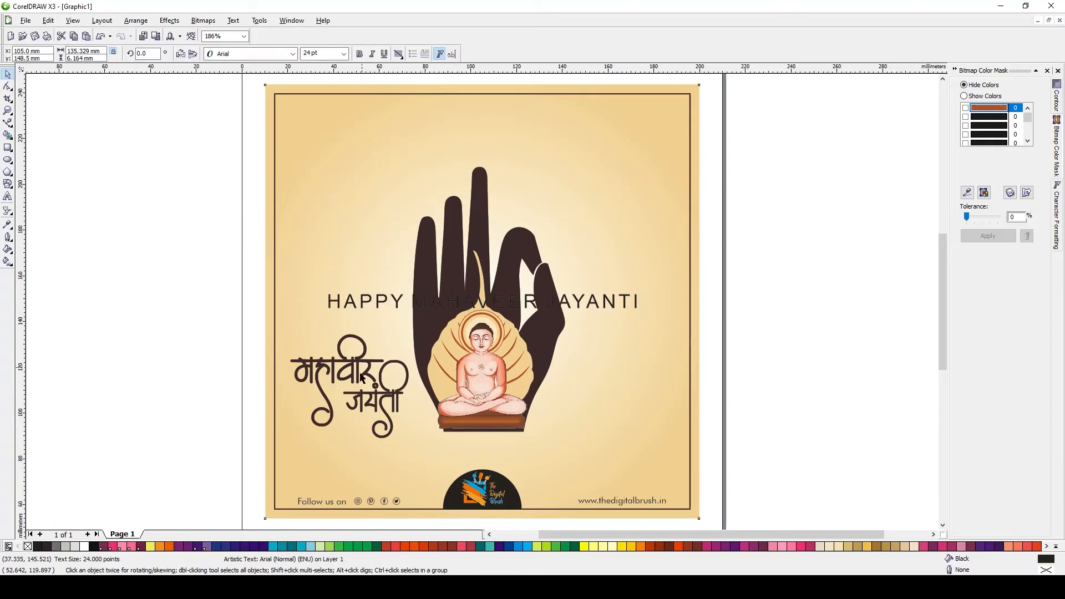
Move the Hindi lettering off the poster and the English text down above the logo
left_click(361, 375)
left_click_drag(361, 374, 137, 292)
left_click_drag(606, 302, 607, 447)
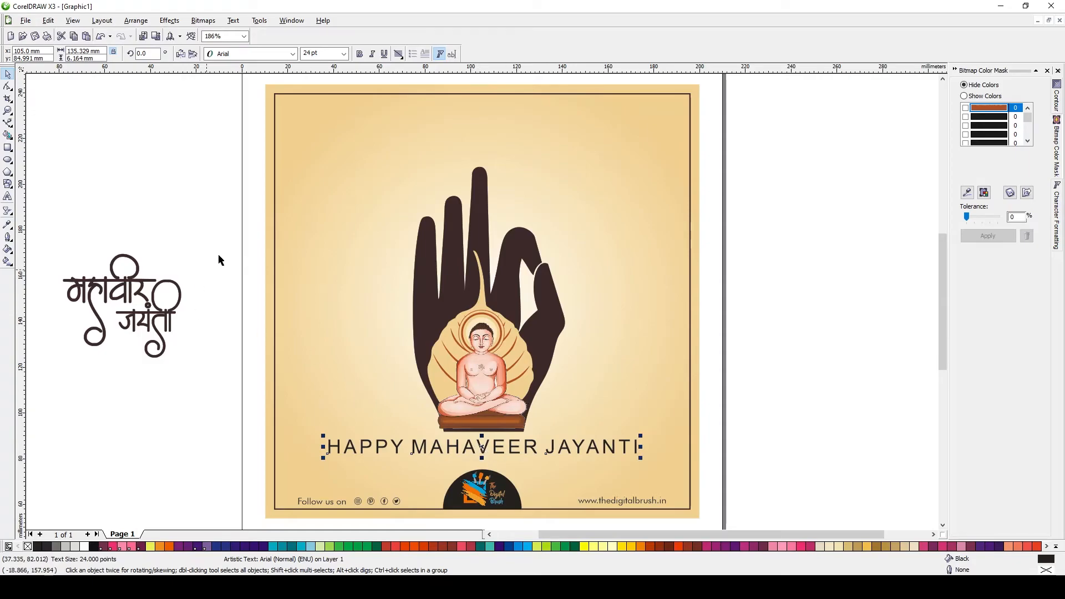
Bold the word MAHAVEER and copy the hand's dark brown fill onto the English text
double_click(481, 446)
left_click_drag(411, 447, 536, 447)
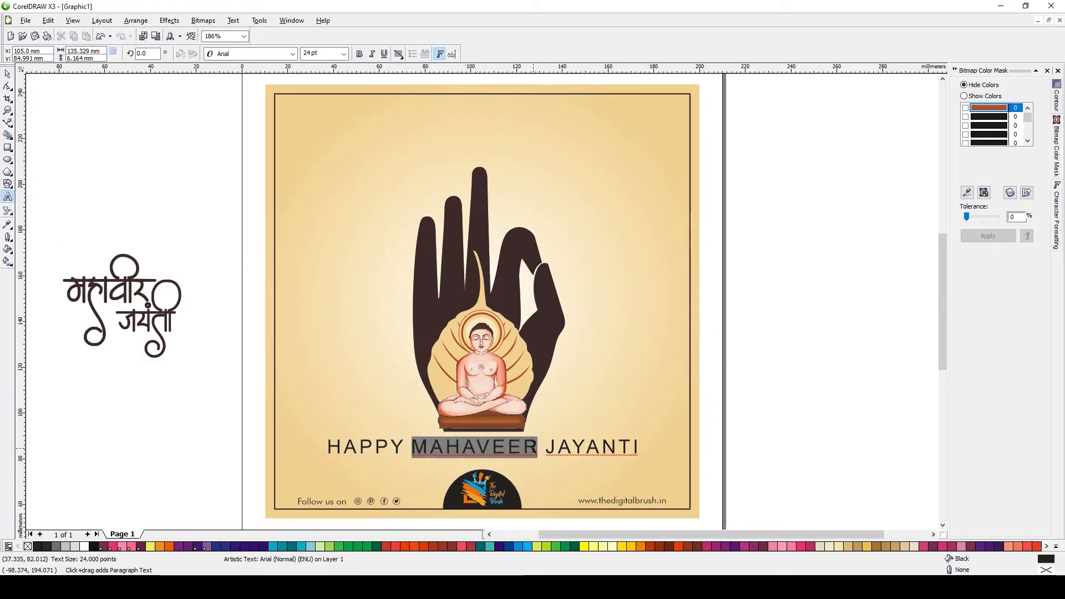
left_click(360, 54)
left_click(6, 75)
key("alt+e")
key("m")
key("Return")
left_click(473, 201)
Scale the HAPPY MAHAVEER JAYANTI text down and center it horizontally on the poster
left_click(630, 404, "shift")
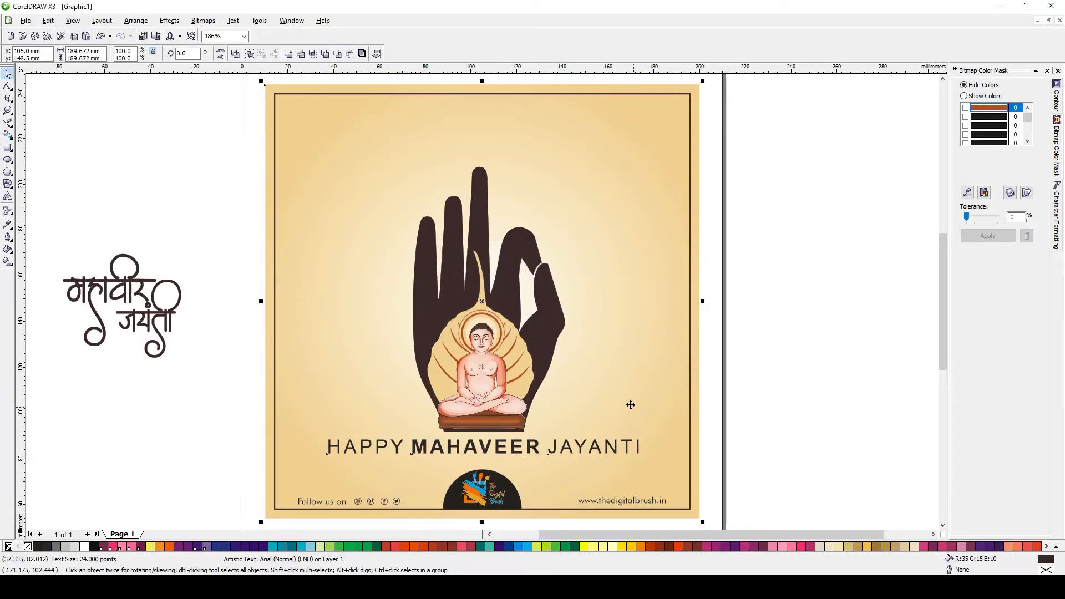
key("c")
key("Escape")
left_click(535, 447)
left_click_drag(535, 447, 535, 450)
left_click_drag(642, 441, 549, 445)
left_click(619, 440, "shift")
key("c")
key("Escape")
left_click(564, 445)
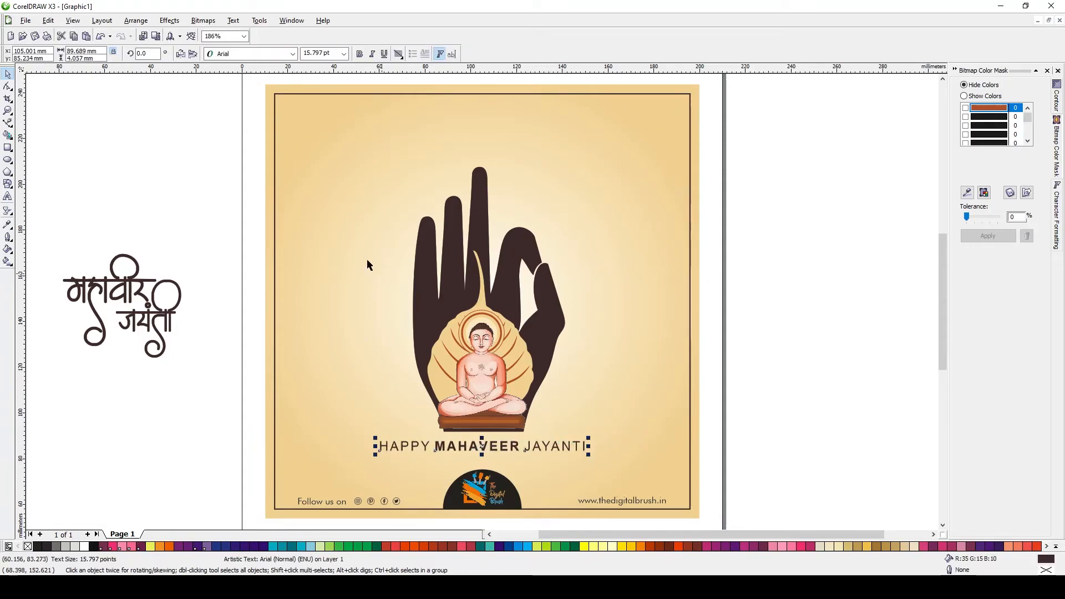
Move the Hindi lettering back onto the poster's upper left beside the hand
key("Escape")
left_click_drag(123, 294, 349, 248)
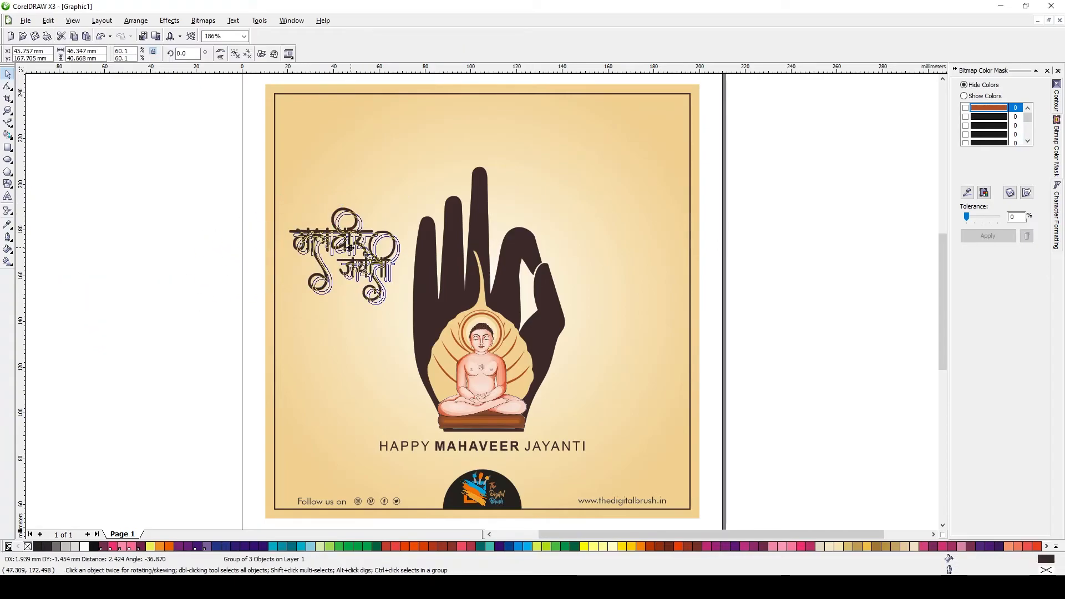
key("Escape")
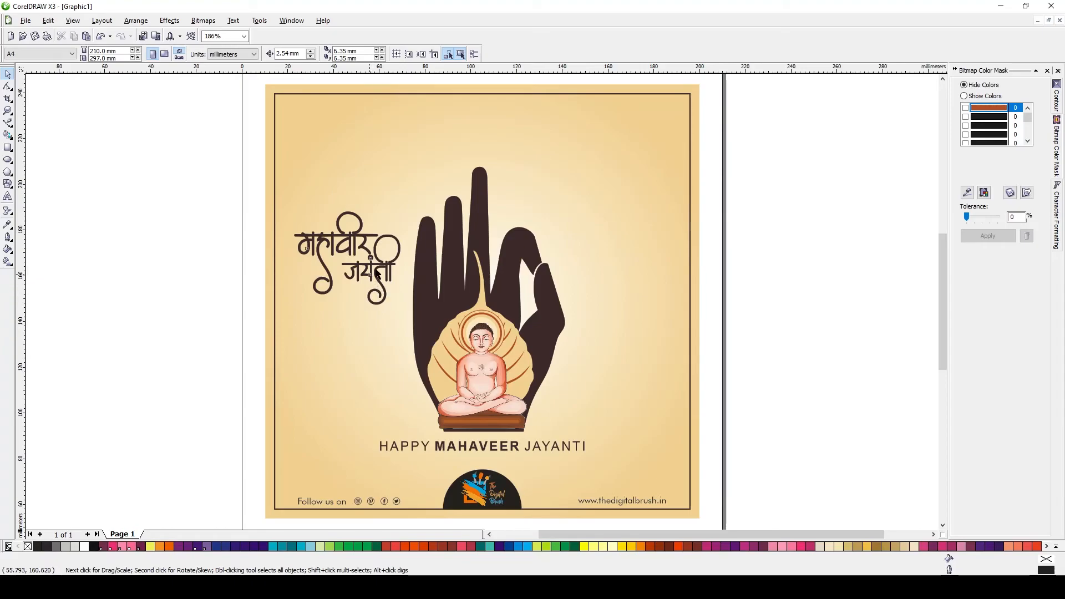
left_click(373, 275)
left_click(141, 225)
Draw a placeholder rectangle across the poster's top and center it horizontally
left_click(9, 151)
left_click_drag(367, 105, 599, 155)
key("space")
left_click(606, 193, "shift")
key("c")
key("Escape")
Add bold YOUR LOGO HERE text and center it inside the placeholder rectangle
key("F8")
left_click(150, 194)
type("YOUR LI")
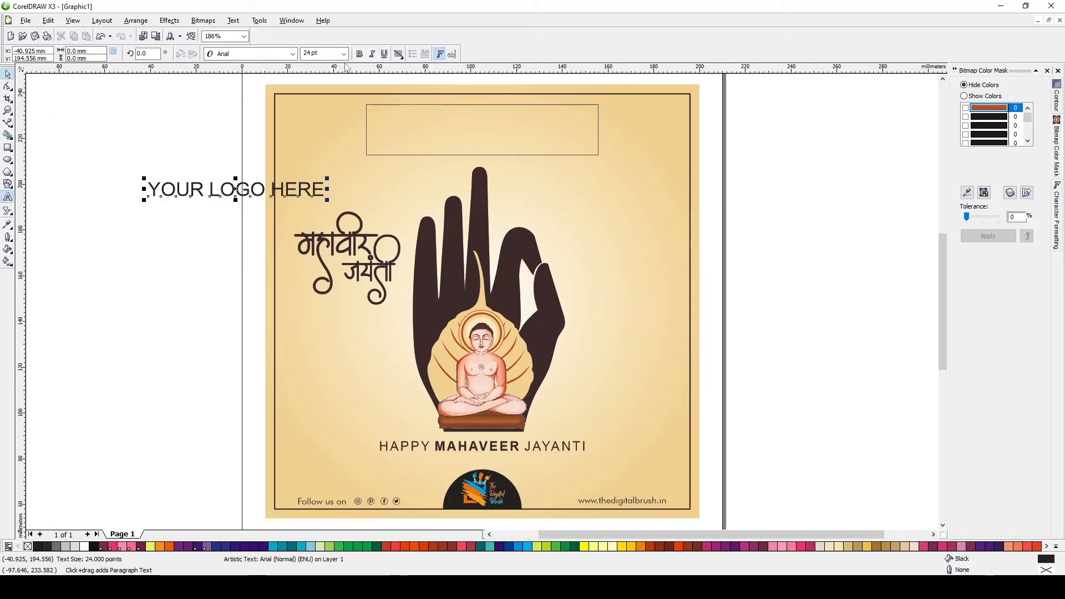
left_click(359, 54)
left_click(464, 155, "shift")
key("c")
key("e")
left_click(791, 213)
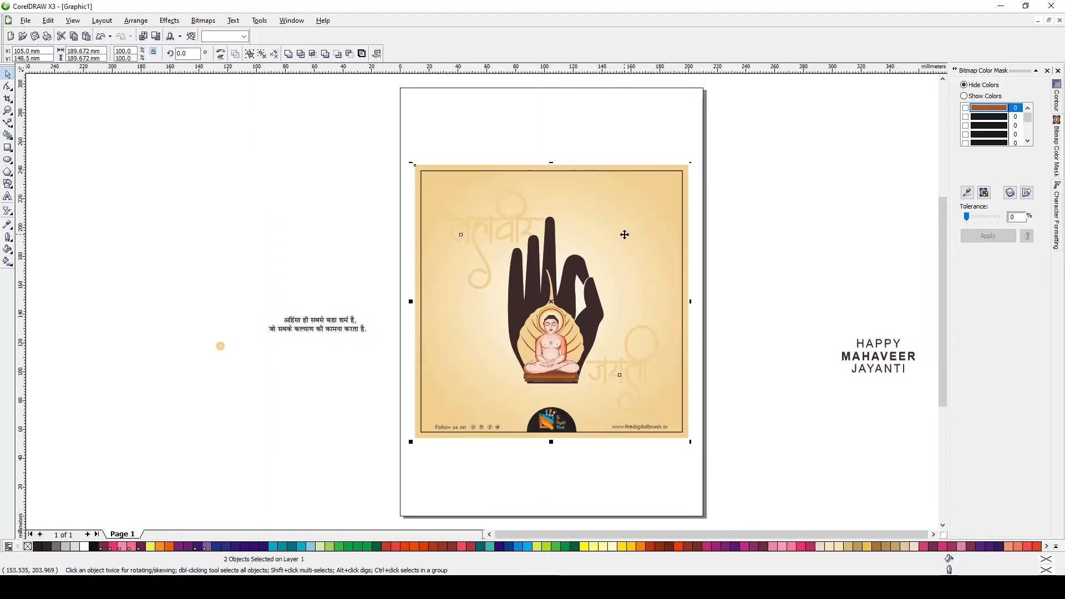
key("Escape")
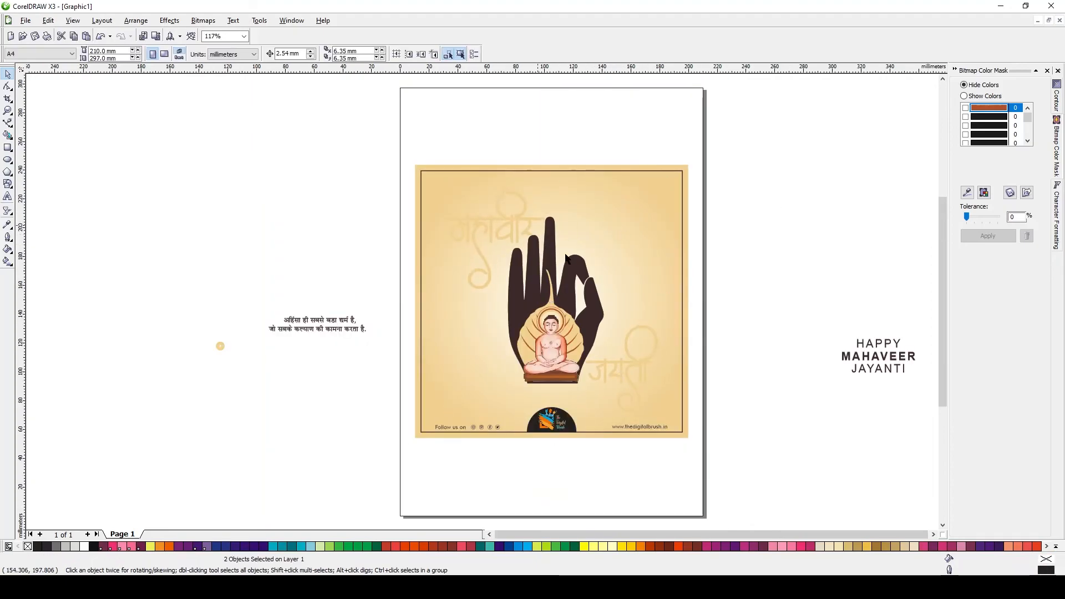
Nudge the faded lettering group and move the Hindi quote onto the poster beneath the Mahaveer figure
scroll(450, 240, "up", 2)
left_click_drag(433, 202, 448, 187)
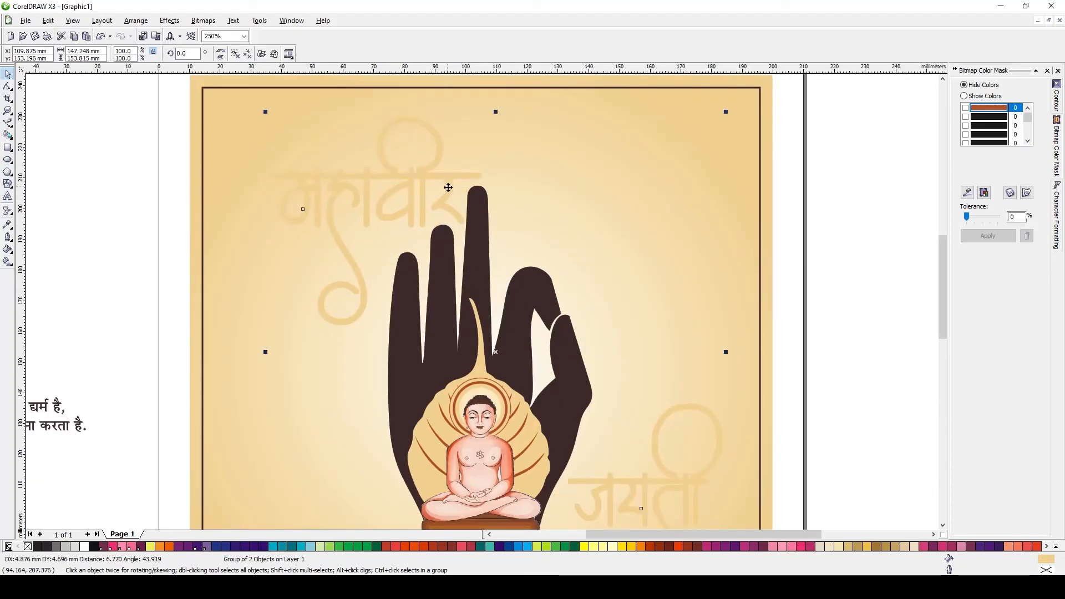
scroll(448, 187, "down", 1)
left_click(258, 394)
left_click_drag(218, 377, 469, 453)
left_click(580, 275)
key("z")
left_click_drag(349, 387, 631, 460)
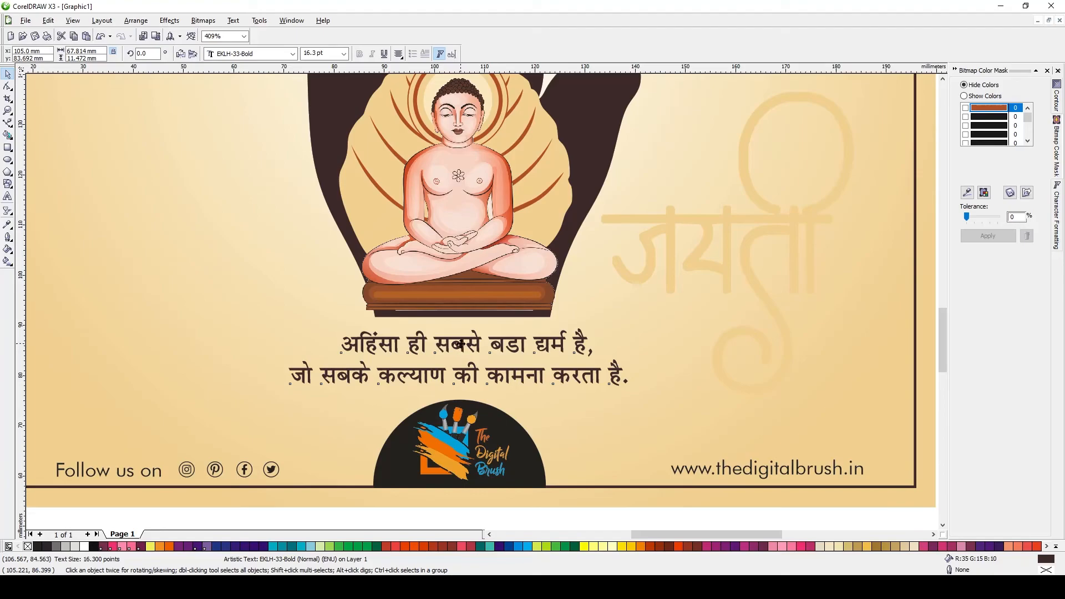
key("F4")
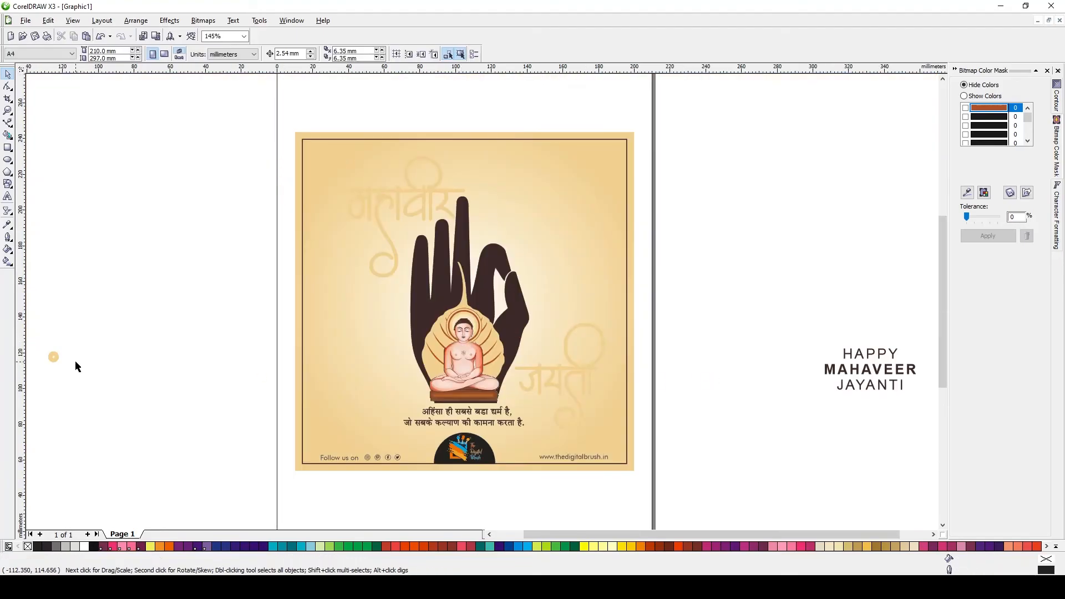
Move the small tan circle from beside the page onto the poster's right side
left_click(53, 357)
left_click_drag(53, 357, 557, 357)
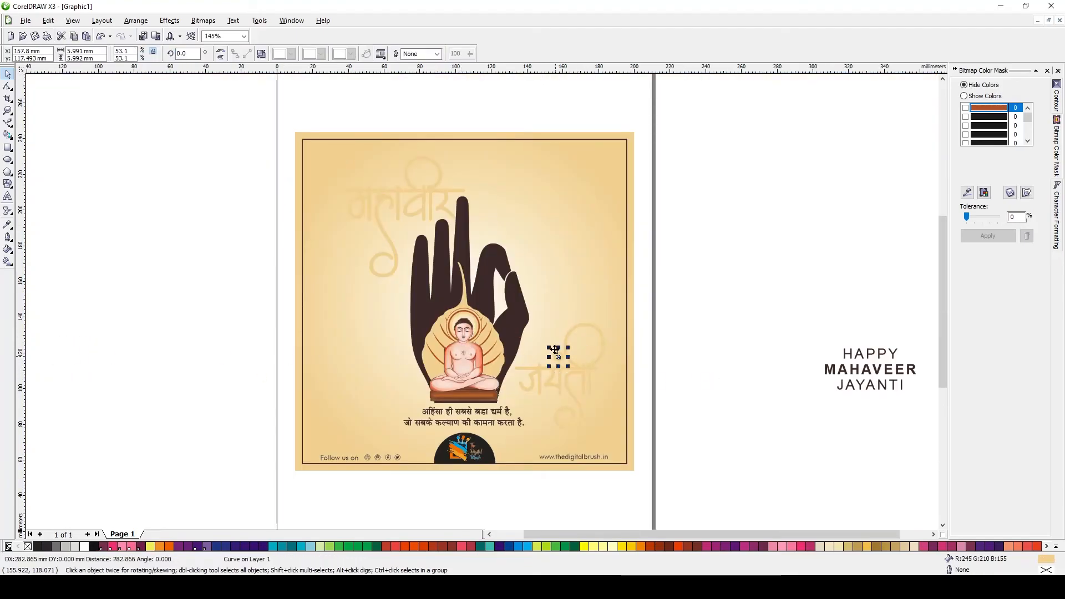
scroll(555, 349, "up", 1)
scroll(492, 355, "down", 1)
key("Escape")
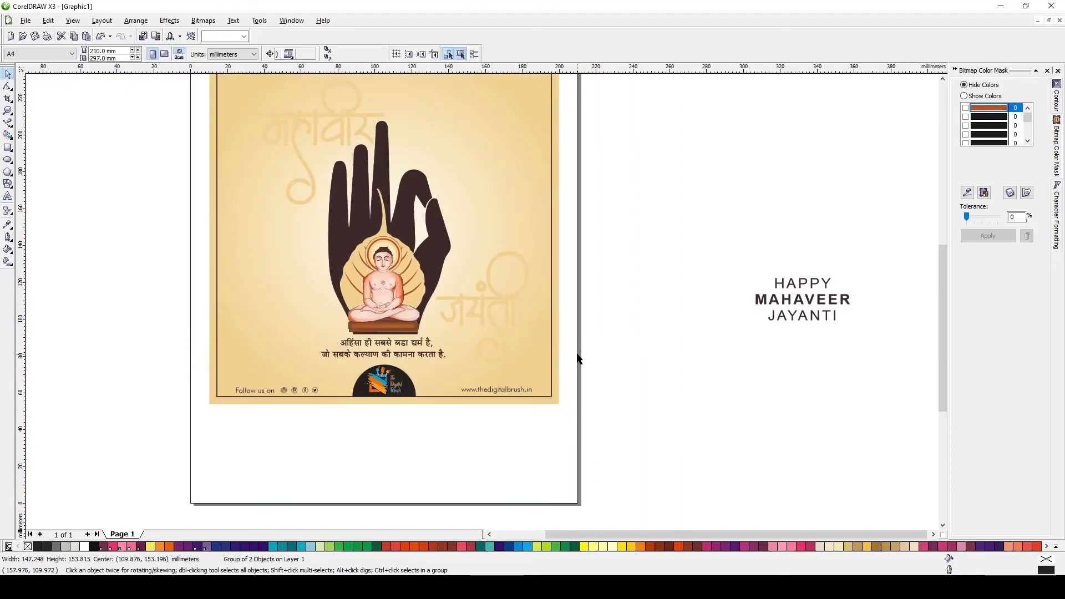
key("F4")
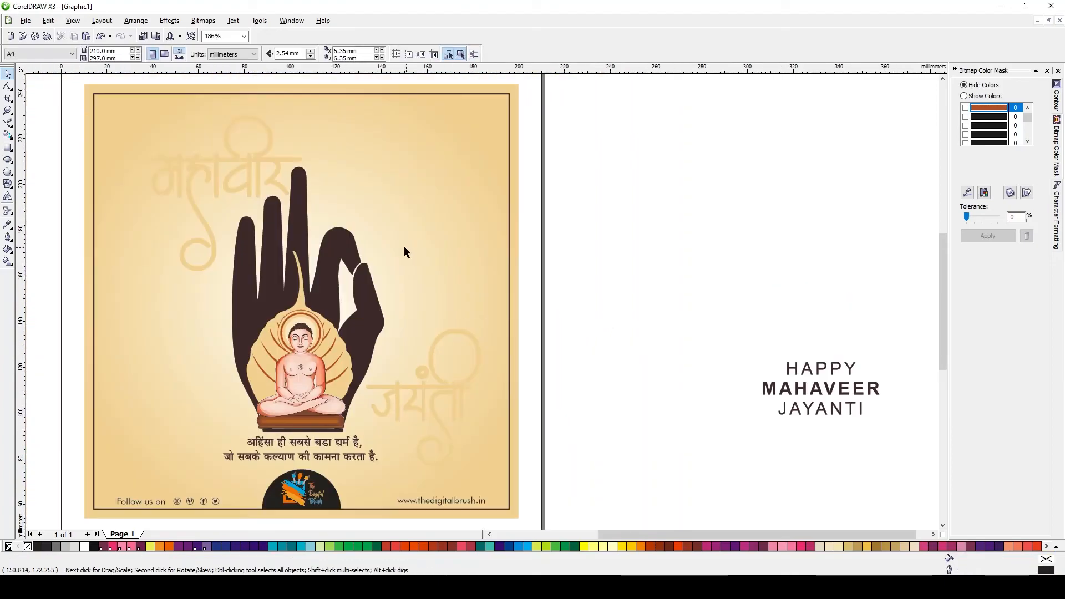
Reposition the faded Hindi lettering slightly lower on the poster's left side
left_click(302, 443)
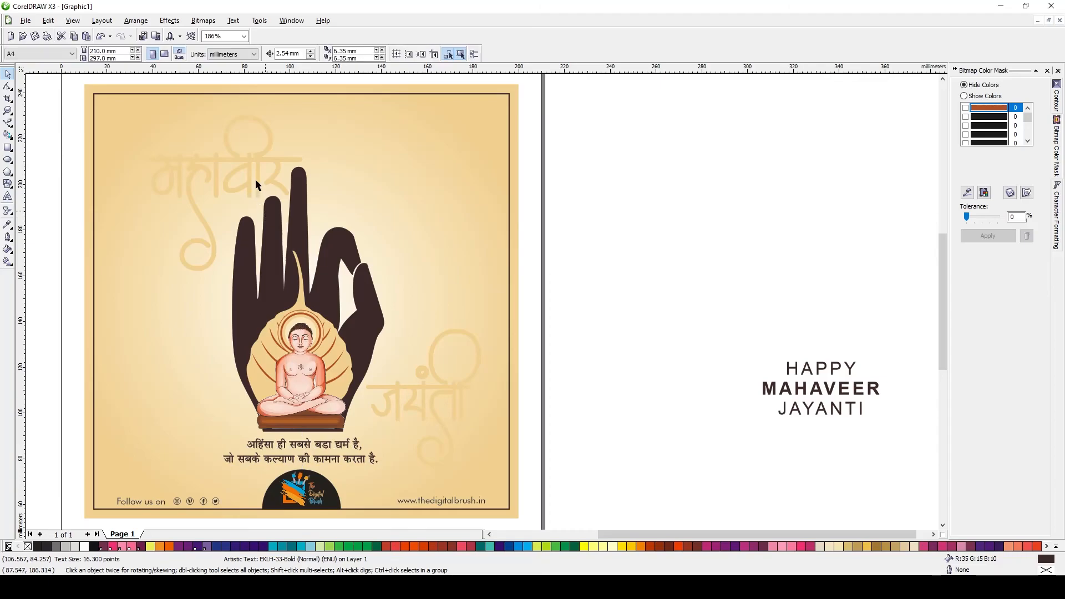
left_click(256, 165)
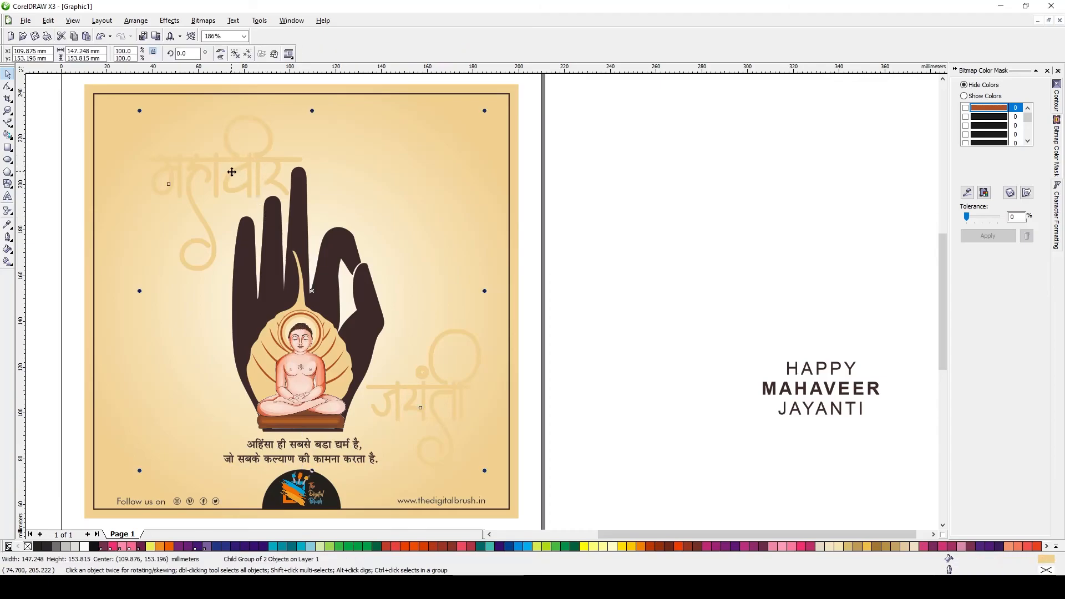
left_click(251, 171, "ctrl")
left_click_drag(250, 171, 221, 193)
left_click_drag(107, 135, 128, 150)
left_click_drag(202, 223, 206, 217)
left_click(581, 229)
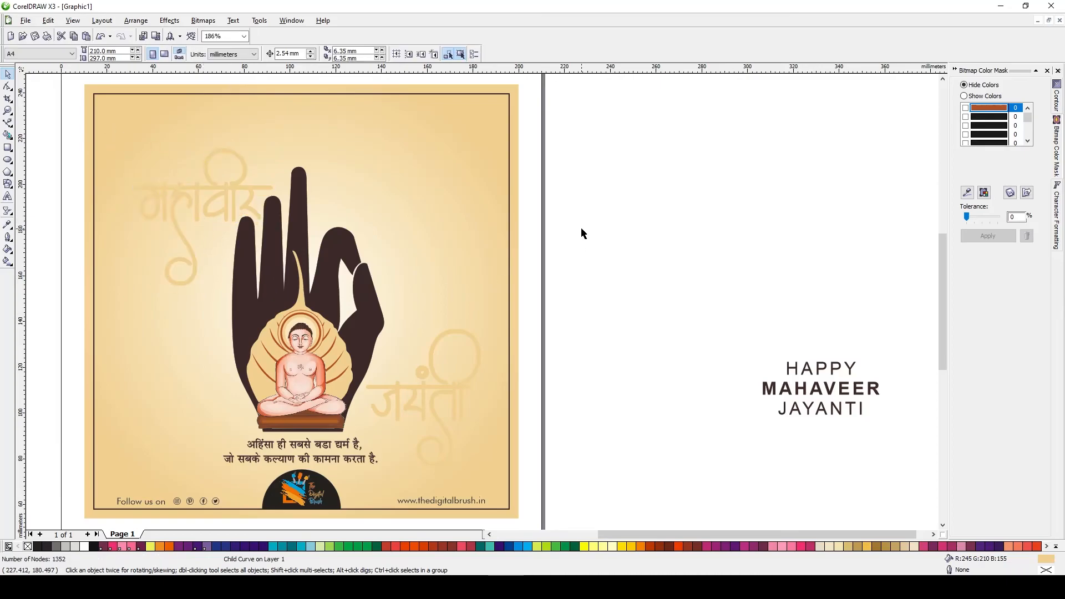
Move the HAPPY MAHAVEER JAYANTI text onto the poster's upper right
scroll(698, 328, "right", 1)
left_click(794, 389)
left_click_drag(794, 388, 381, 209)
Apply a uniform transparency of 75 to the HAPPY MAHAVEER JAYANTI text
left_click(7, 211)
left_click(50, 53)
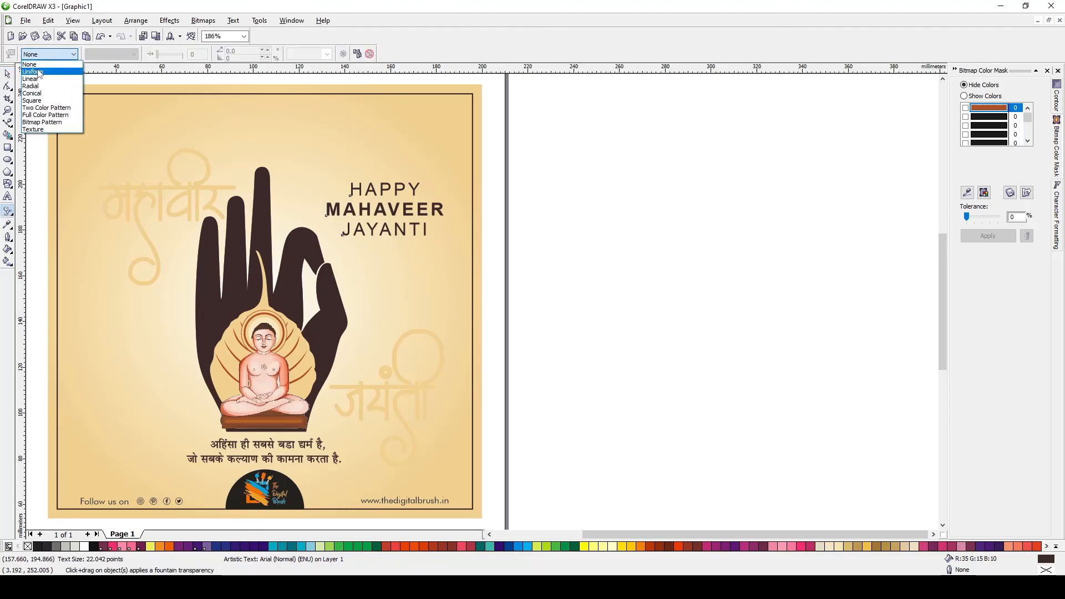
left_click(39, 72)
type("70")
key("Return")
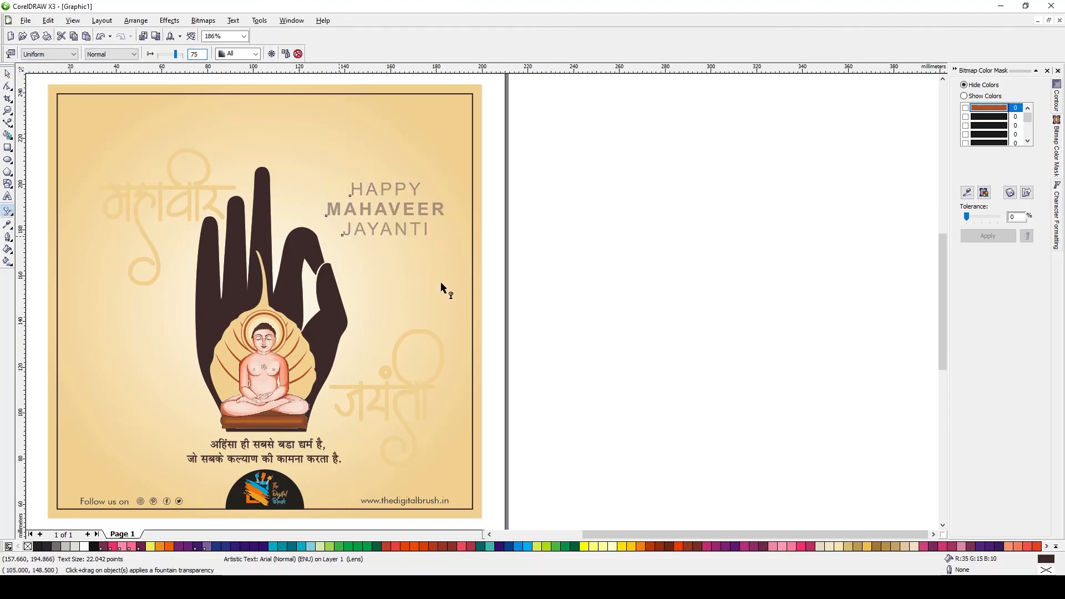
Delete the HAPPY MAHAVEER JAYANTI text from the poster
scroll(442, 285, "down", 1)
key("space")
key("Escape")
scroll(439, 316, "up", 1)
left_click_drag(601, 204, 332, 403)
scroll(336, 391, "down", 1)
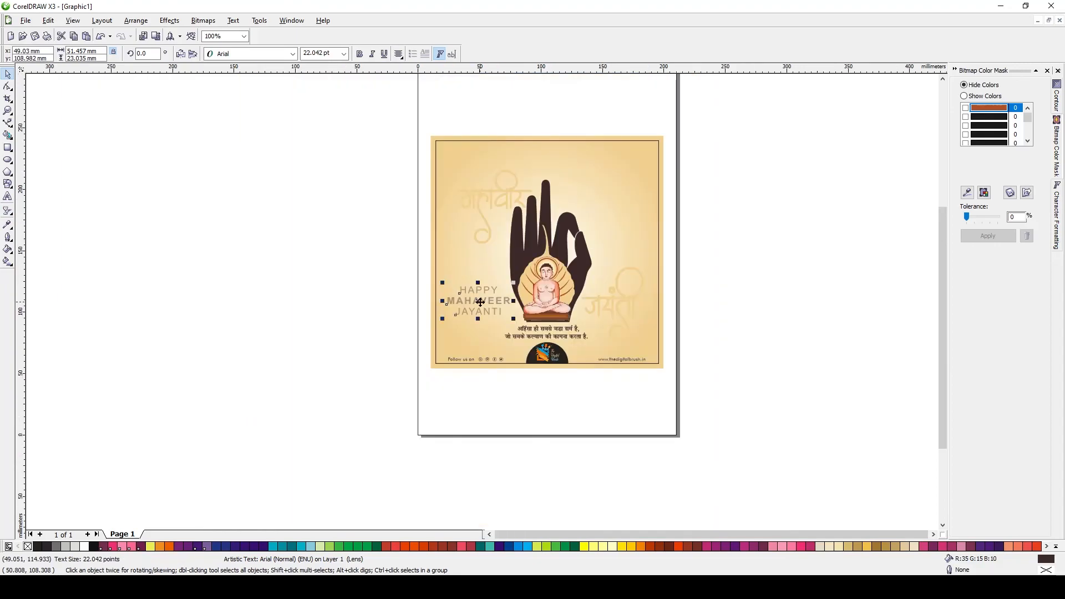
scroll(470, 304, "up", 1)
key("Delete")
Preview the finished poster in full screen
key("shift+F4")
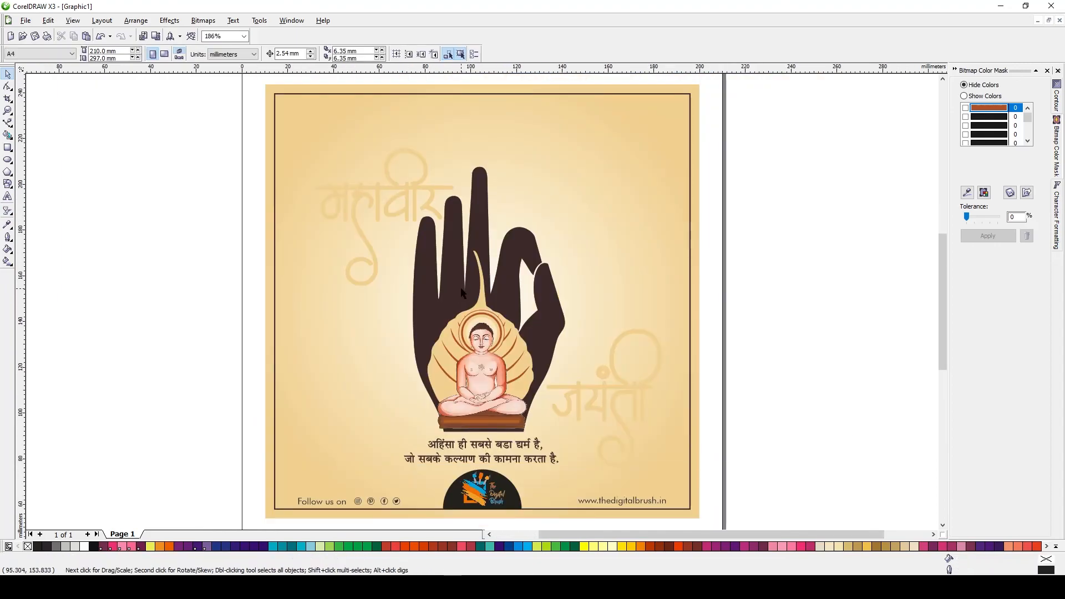
key("F9")
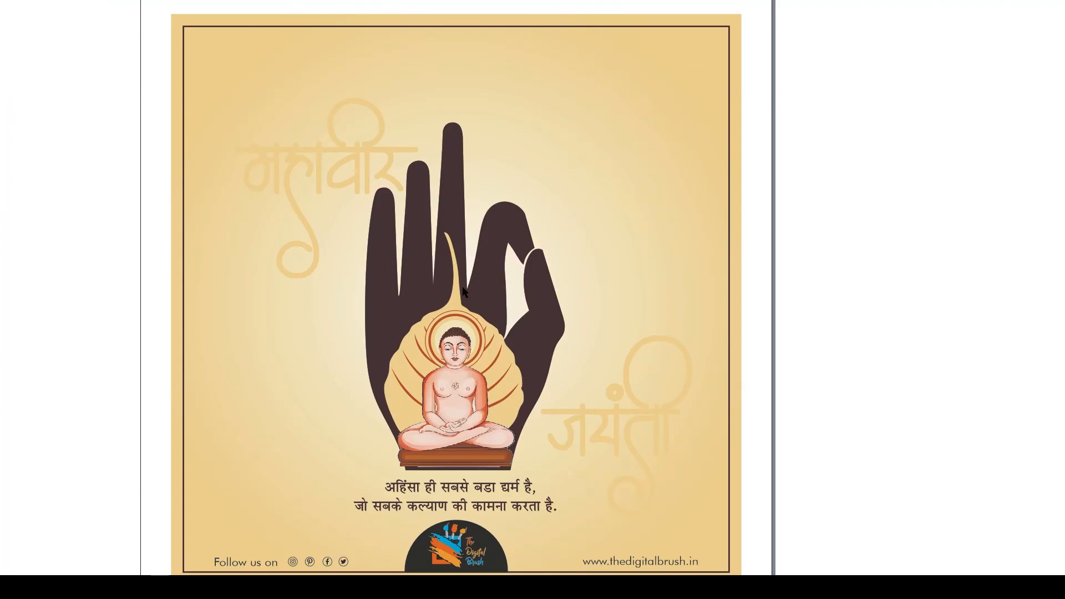